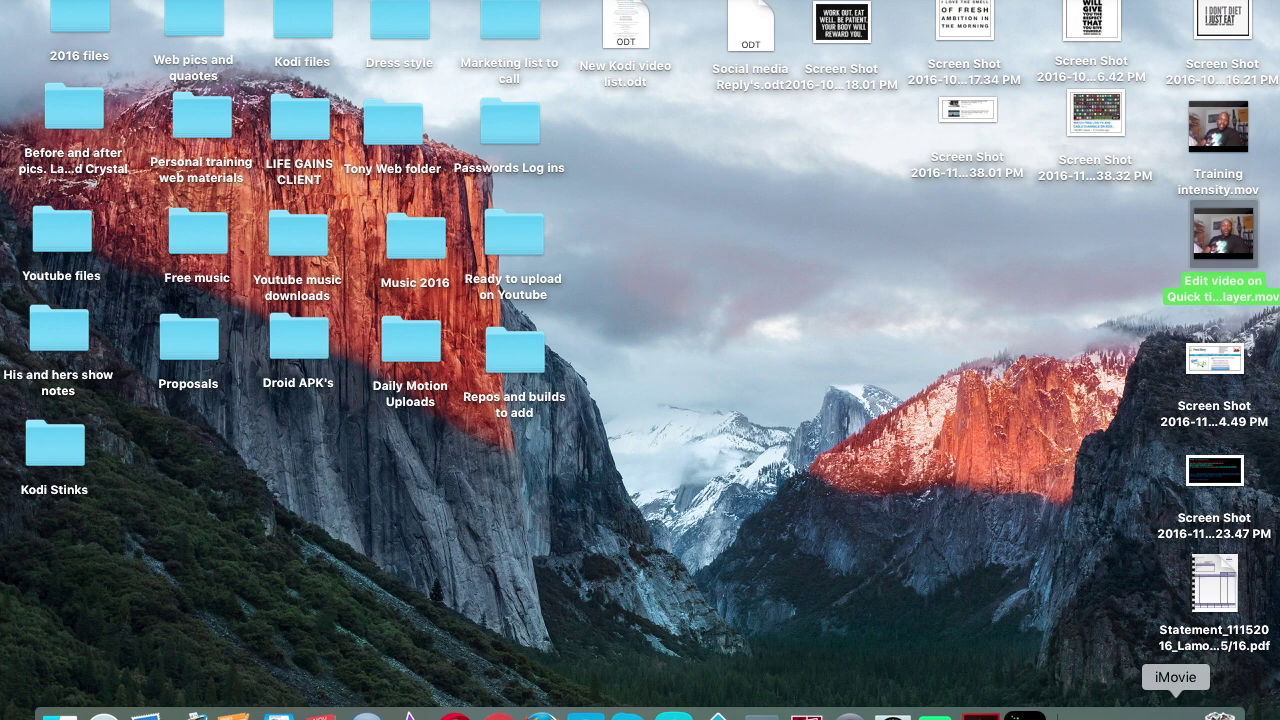
Switch to iMovie and look through its Media, Projects and Theater views, returning to the projects overview.
left_click(1172, 712)
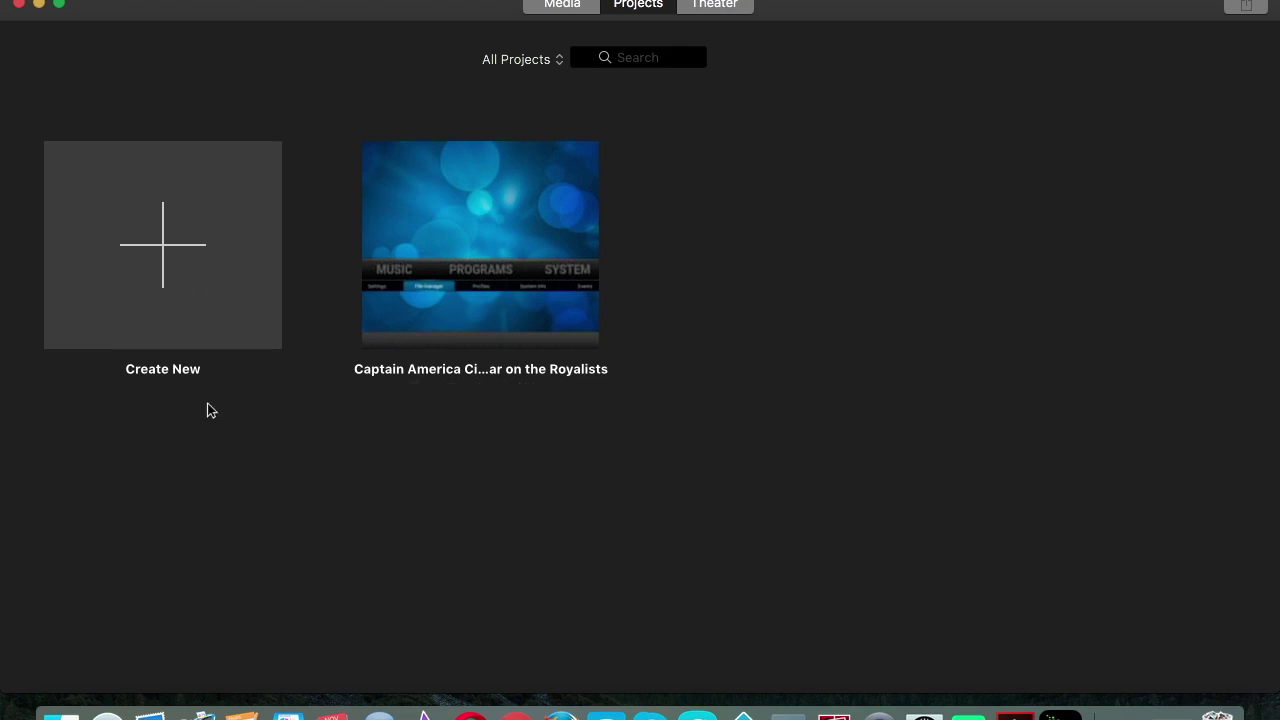
left_click(561, 5)
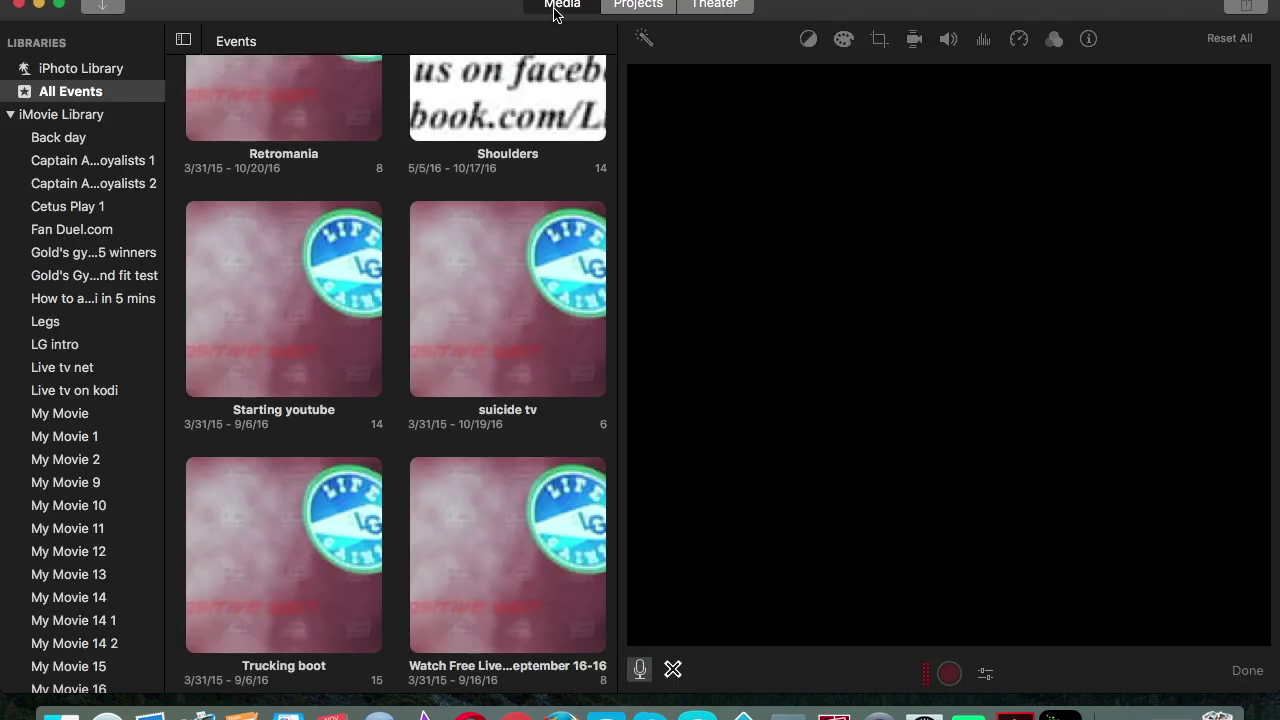
left_click(628, 6)
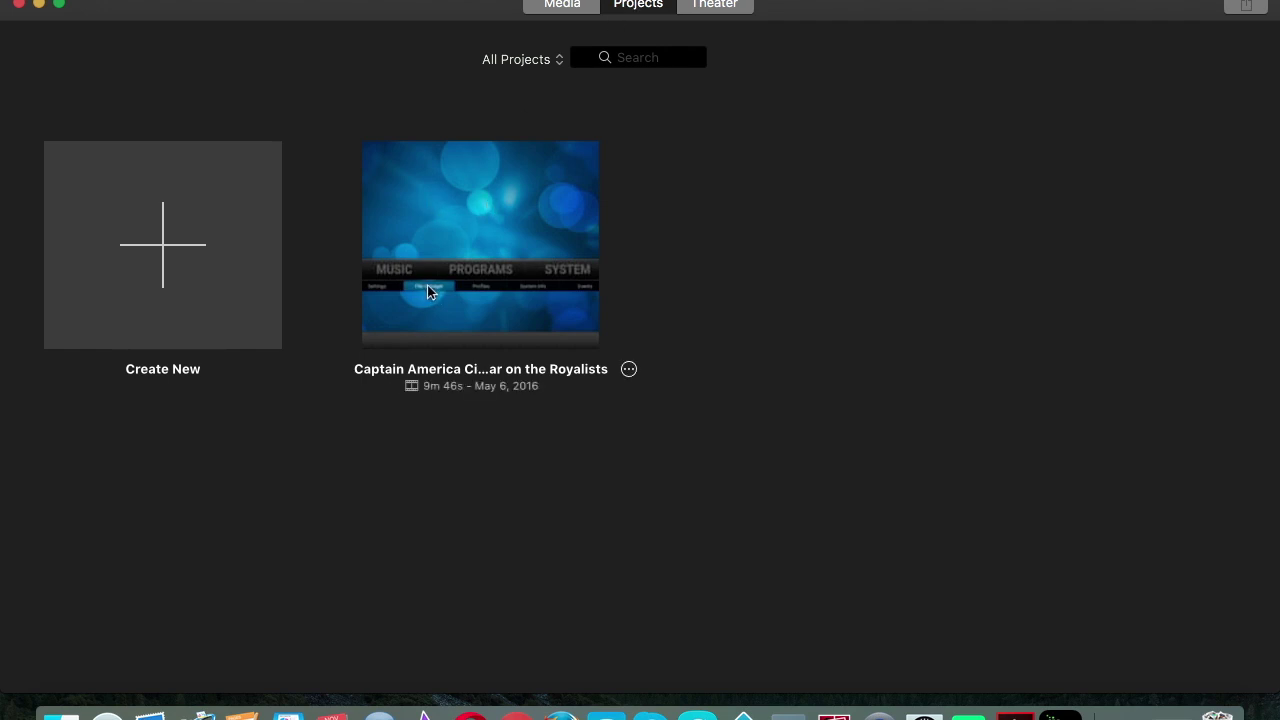
left_click(716, 6)
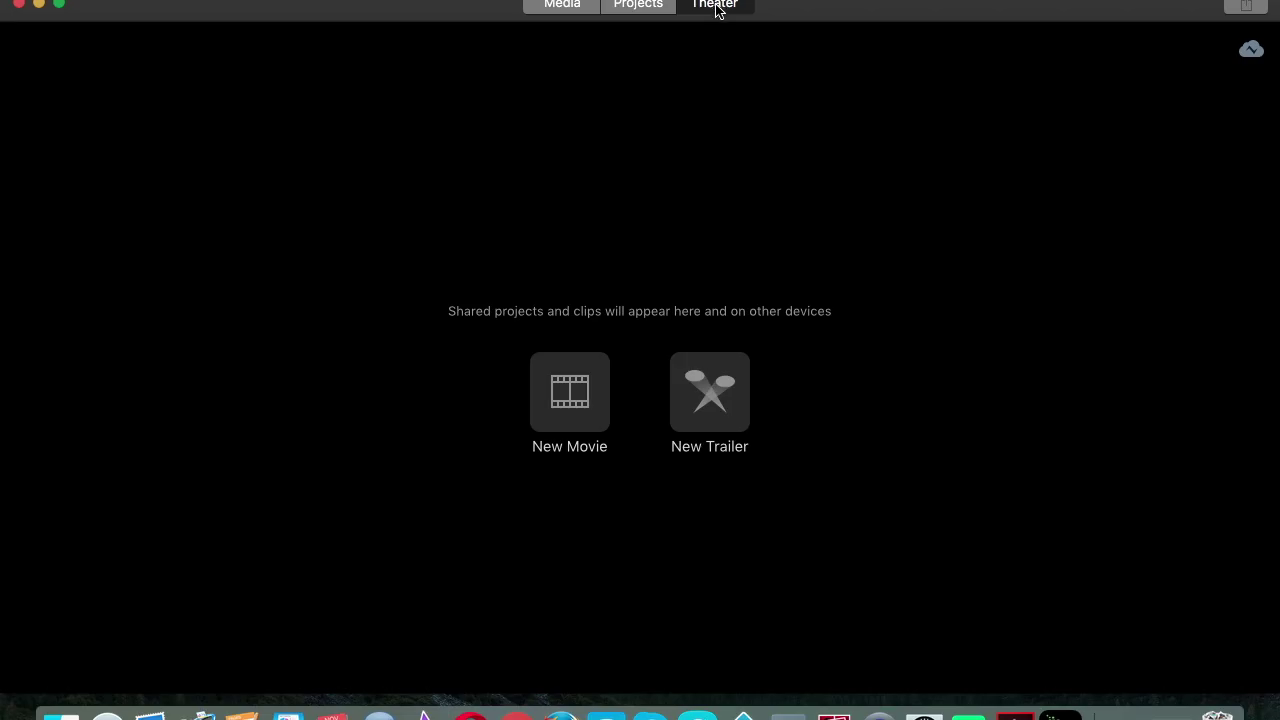
left_click(561, 6)
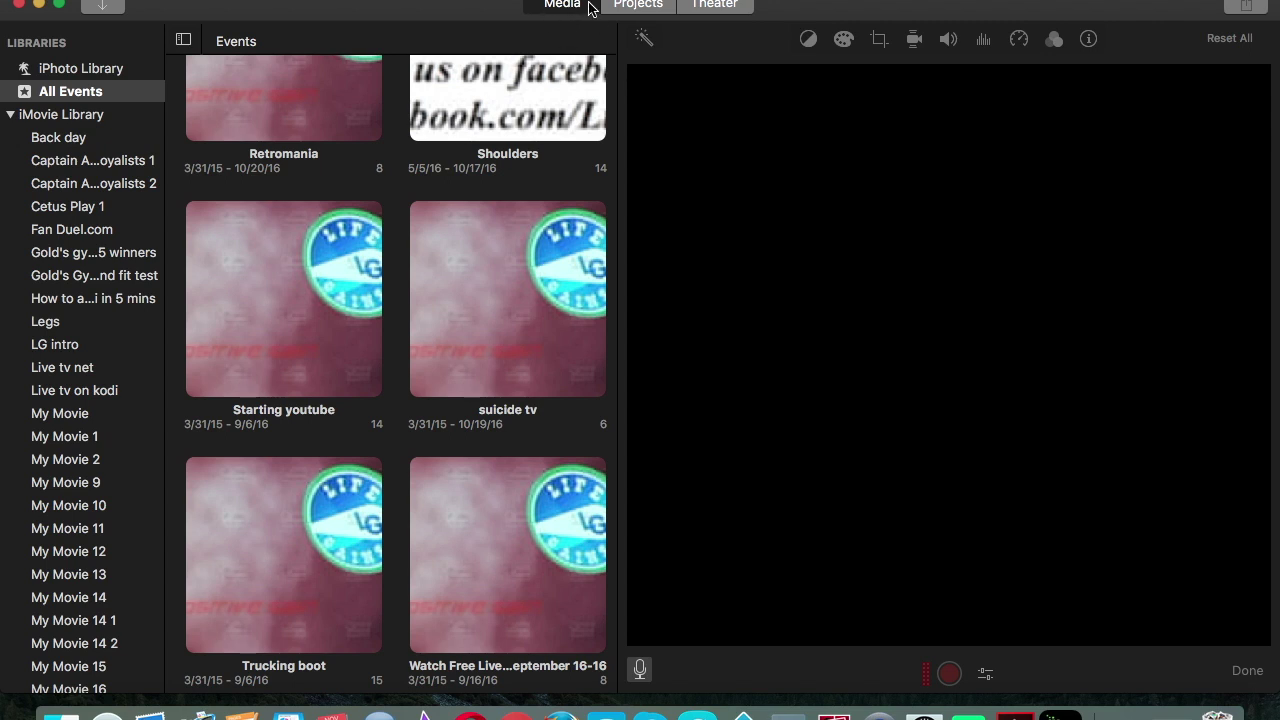
left_click(622, 9)
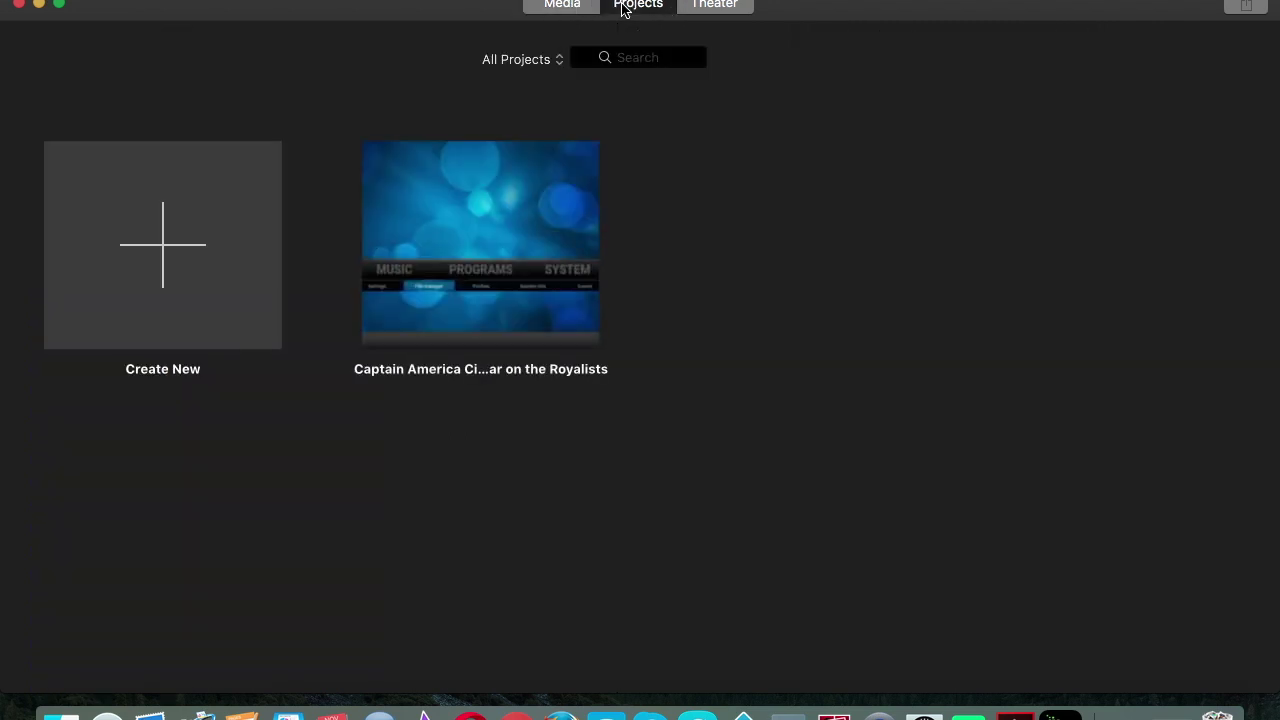
Start a new trailer project and browse through the available trailer templates.
left_click(165, 245)
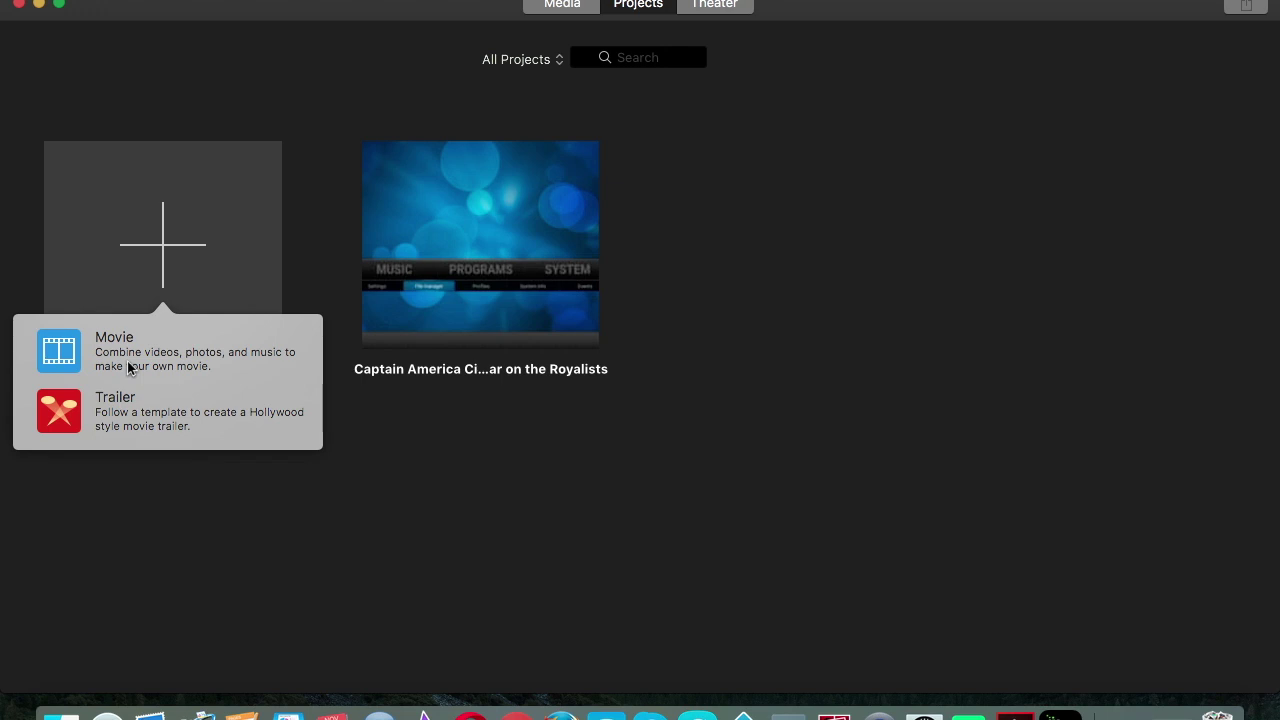
left_click(111, 419)
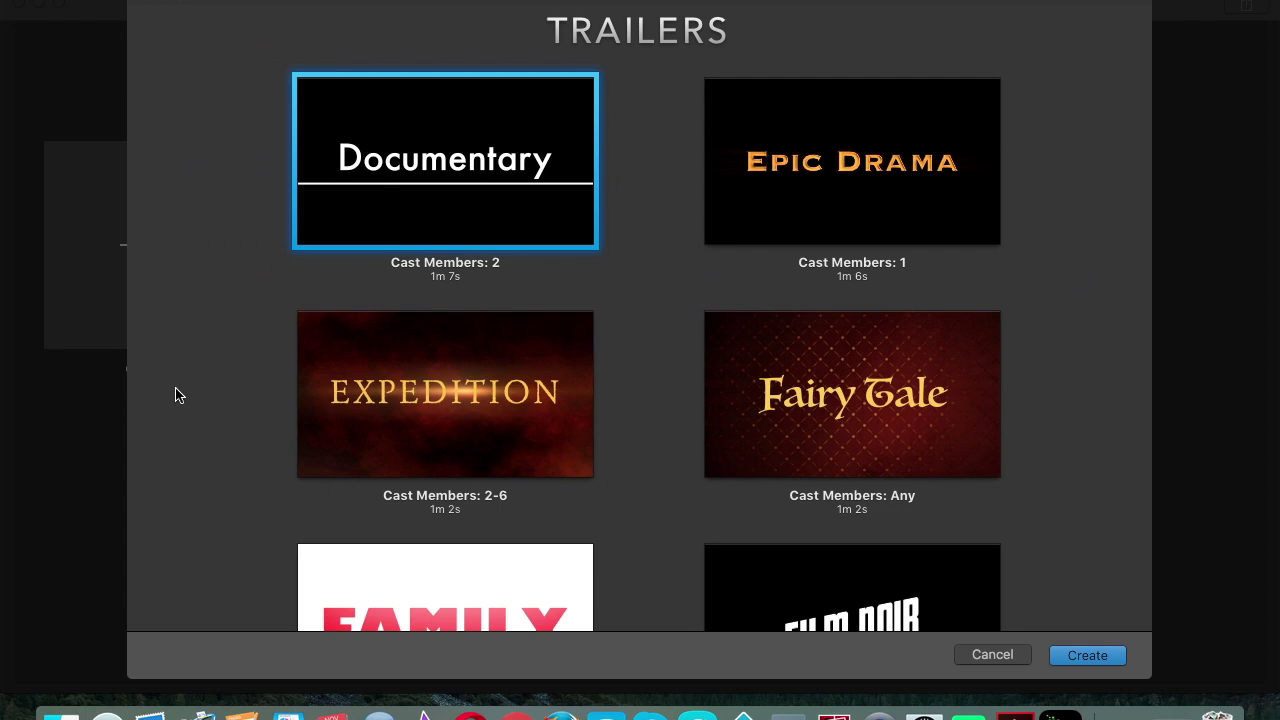
scroll(204, 418, "down", 5)
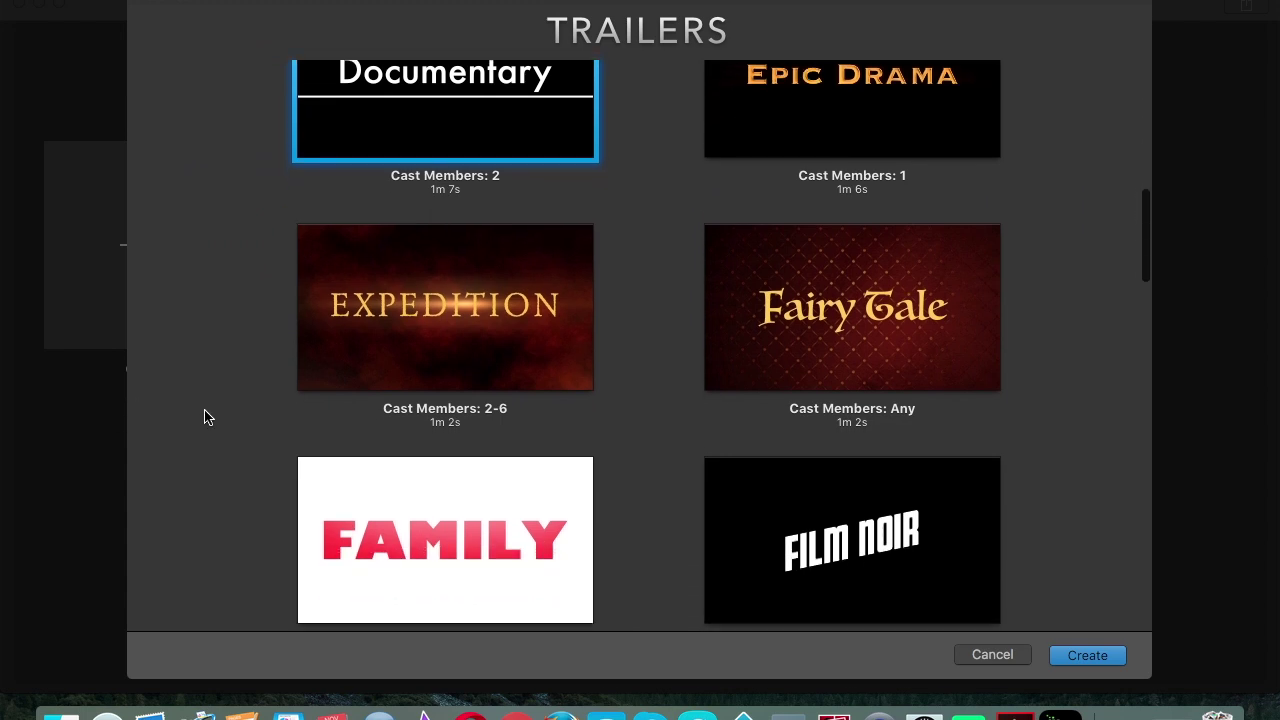
scroll(204, 418, "down", 10)
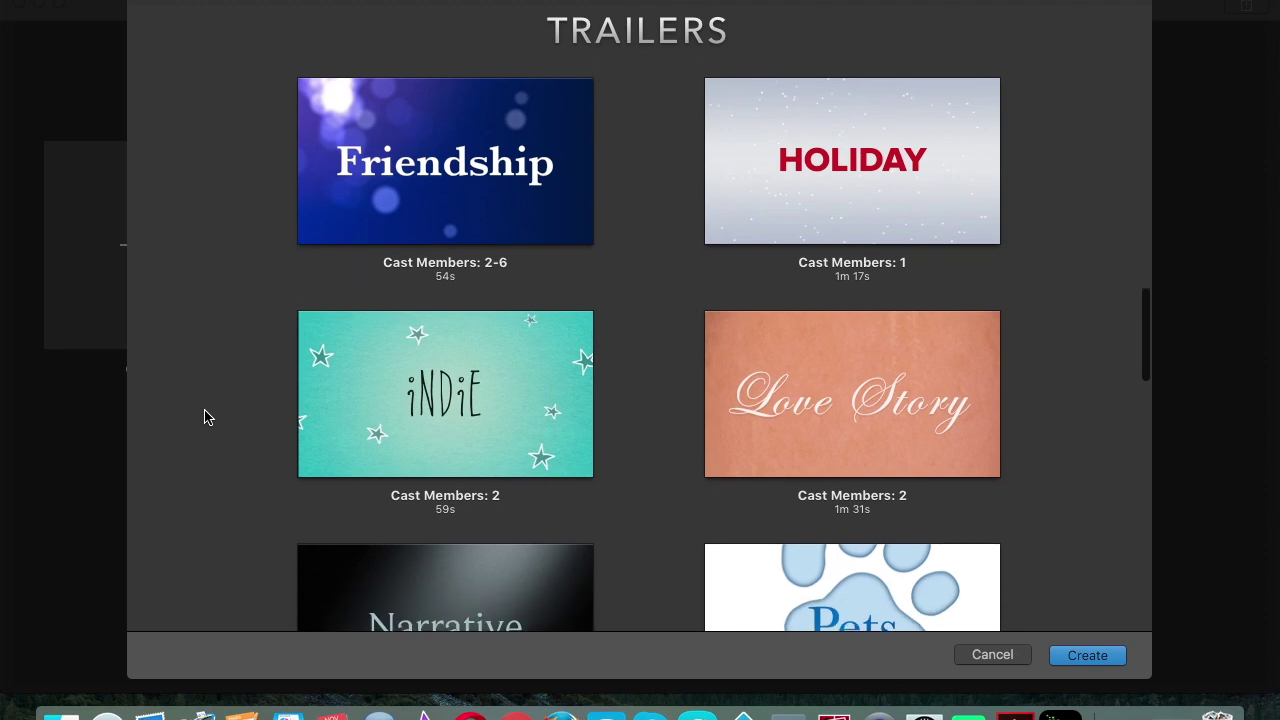
scroll(204, 418, "down", 10)
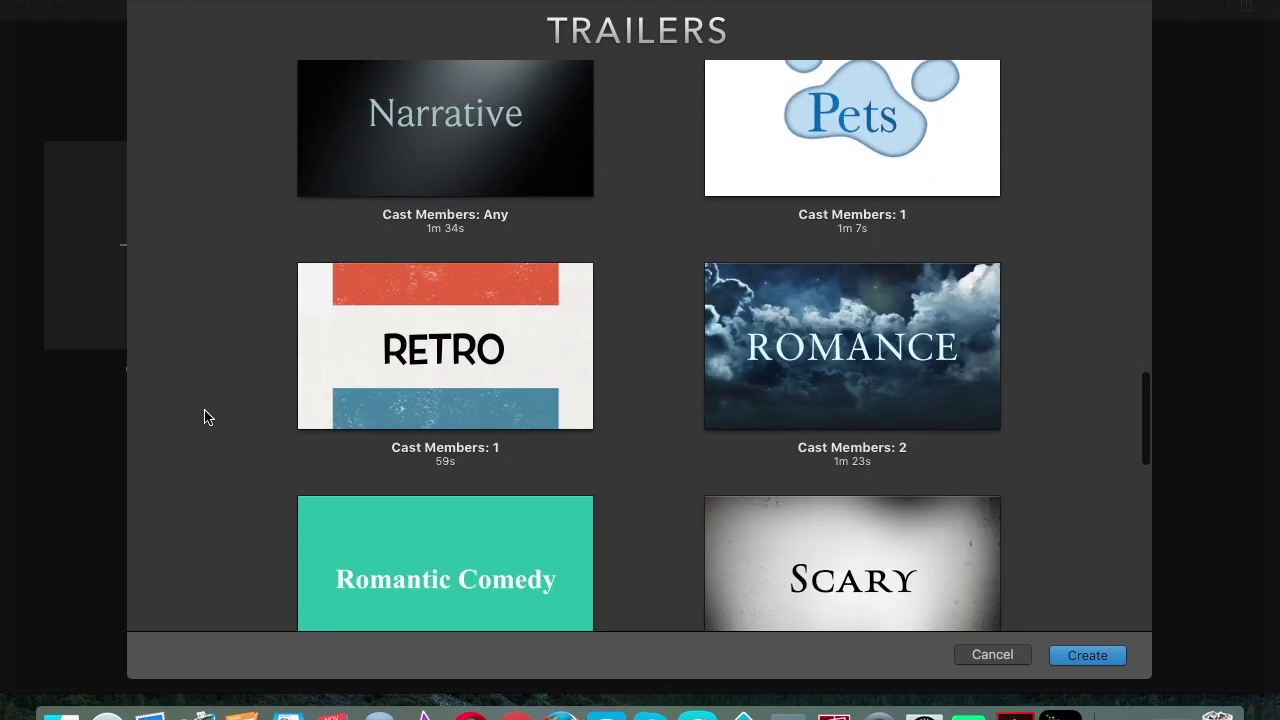
scroll(204, 418, "down", 4)
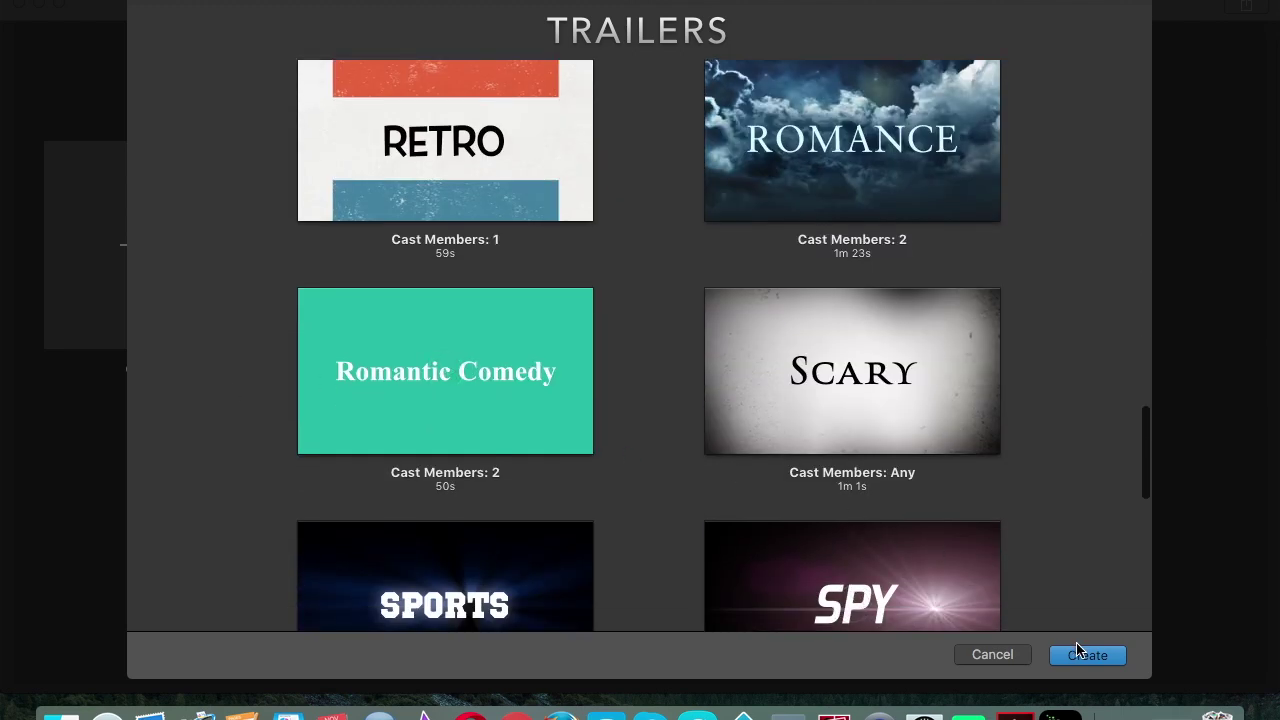
scroll(920, 516, "down", 7)
scroll(920, 516, "down", 8)
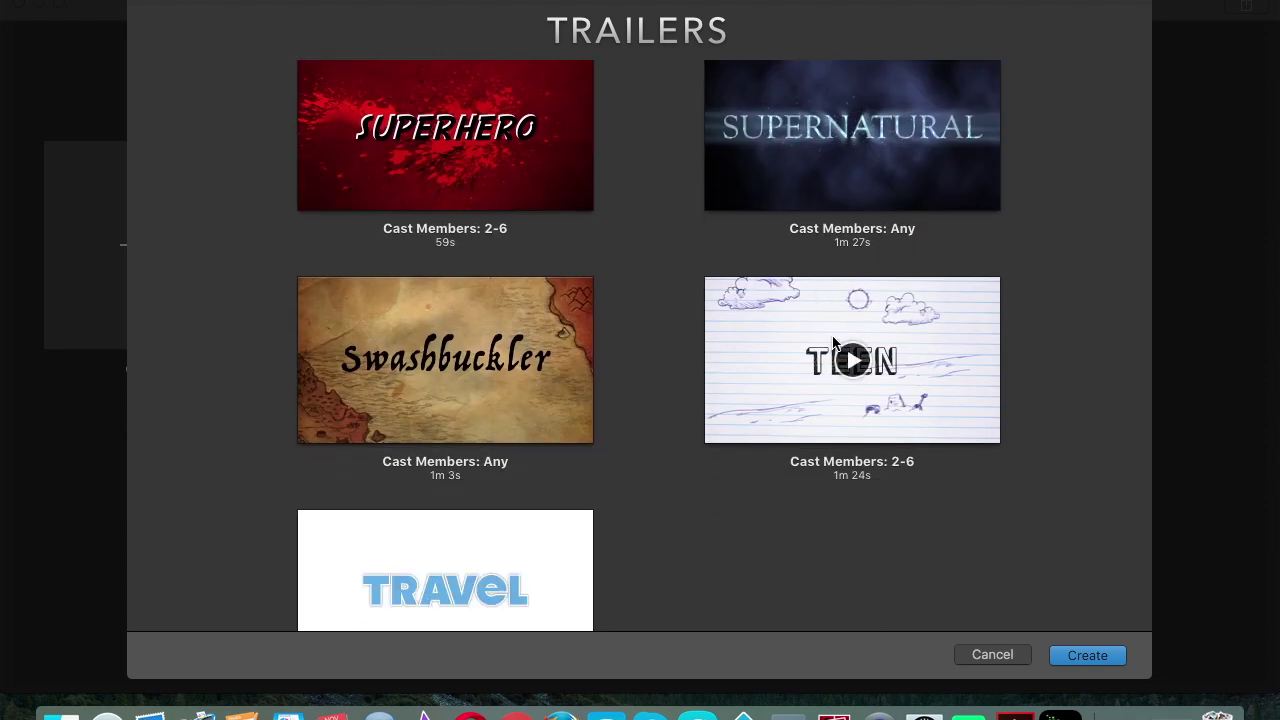
Preview the Supernatural trailer template and leave the template selection without creating a trailer.
scroll(737, 334, "up", 3)
left_click(852, 252)
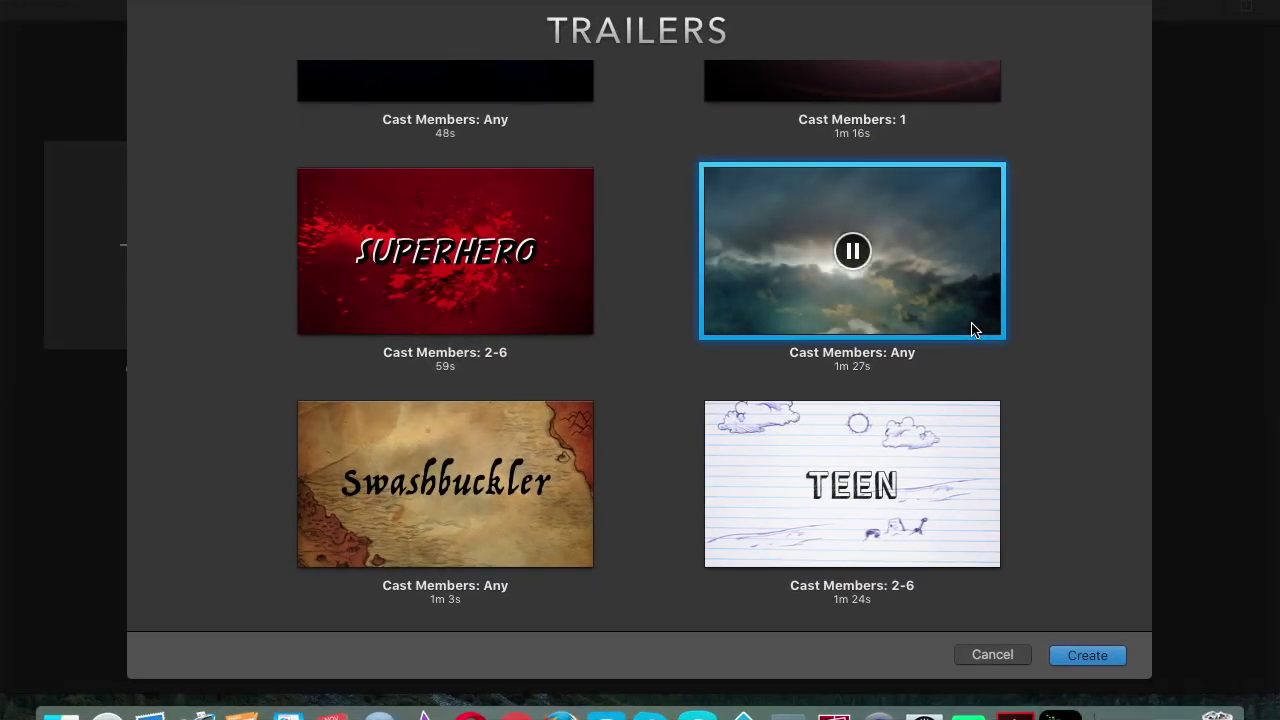
scroll(975, 330, "up", 3)
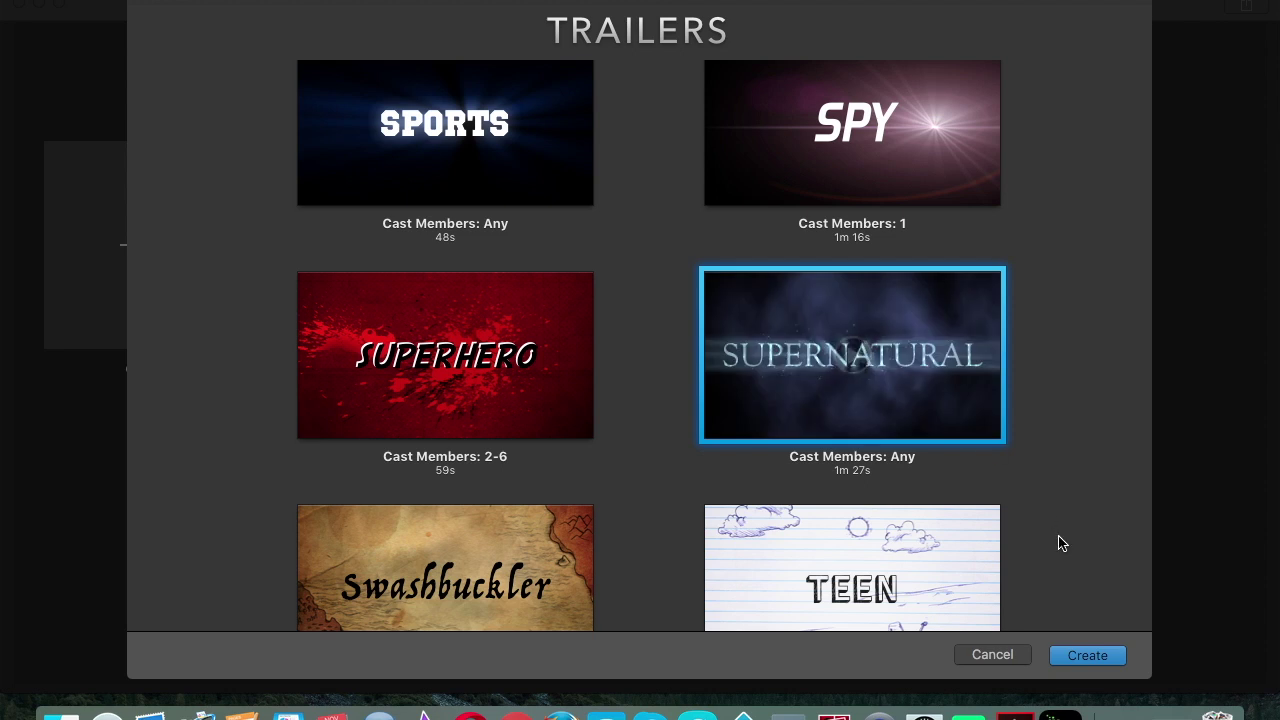
left_click(992, 655)
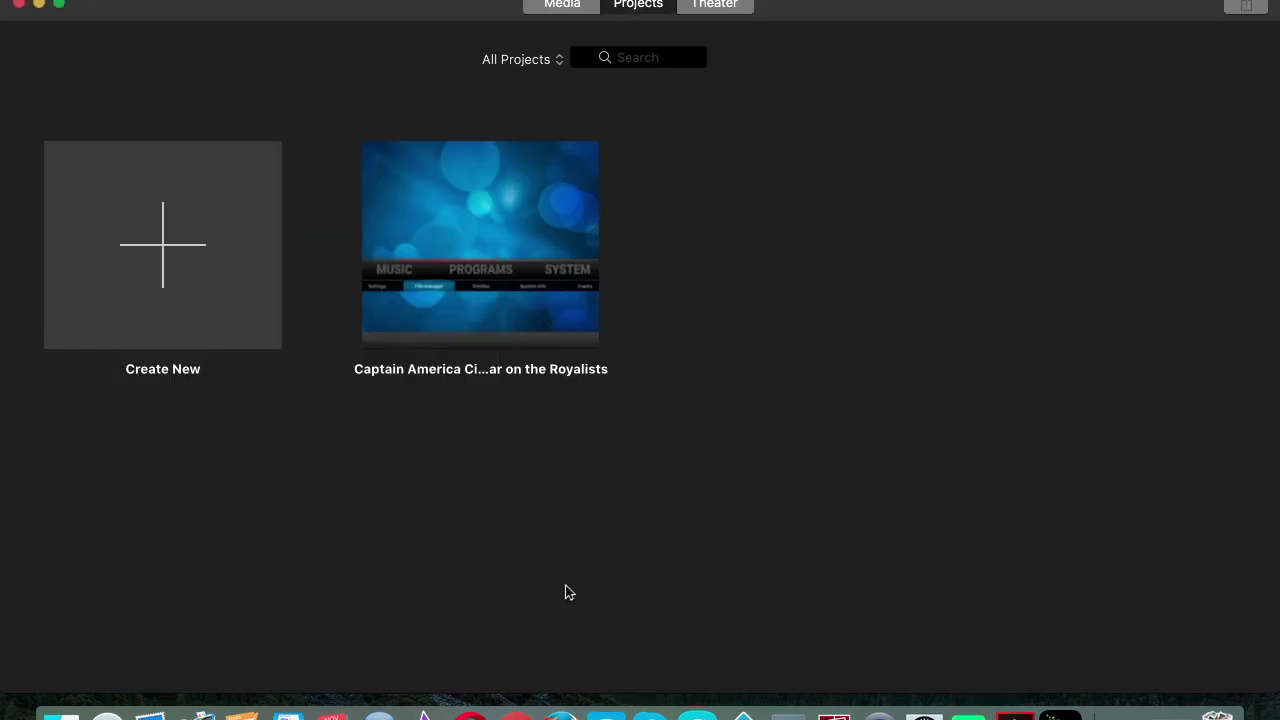
Create a new movie project and import the "Edit video on Quick time" QuickTime clip from the Desktop into its project media.
left_click(157, 248)
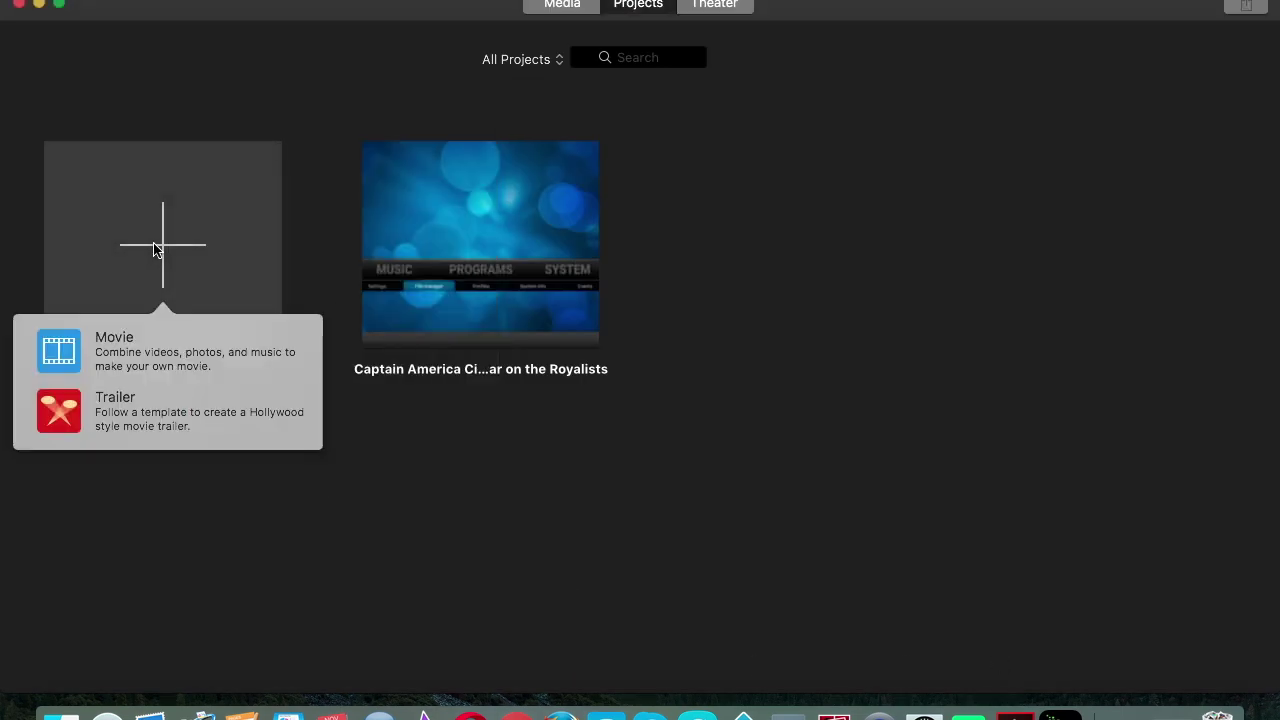
left_click(106, 354)
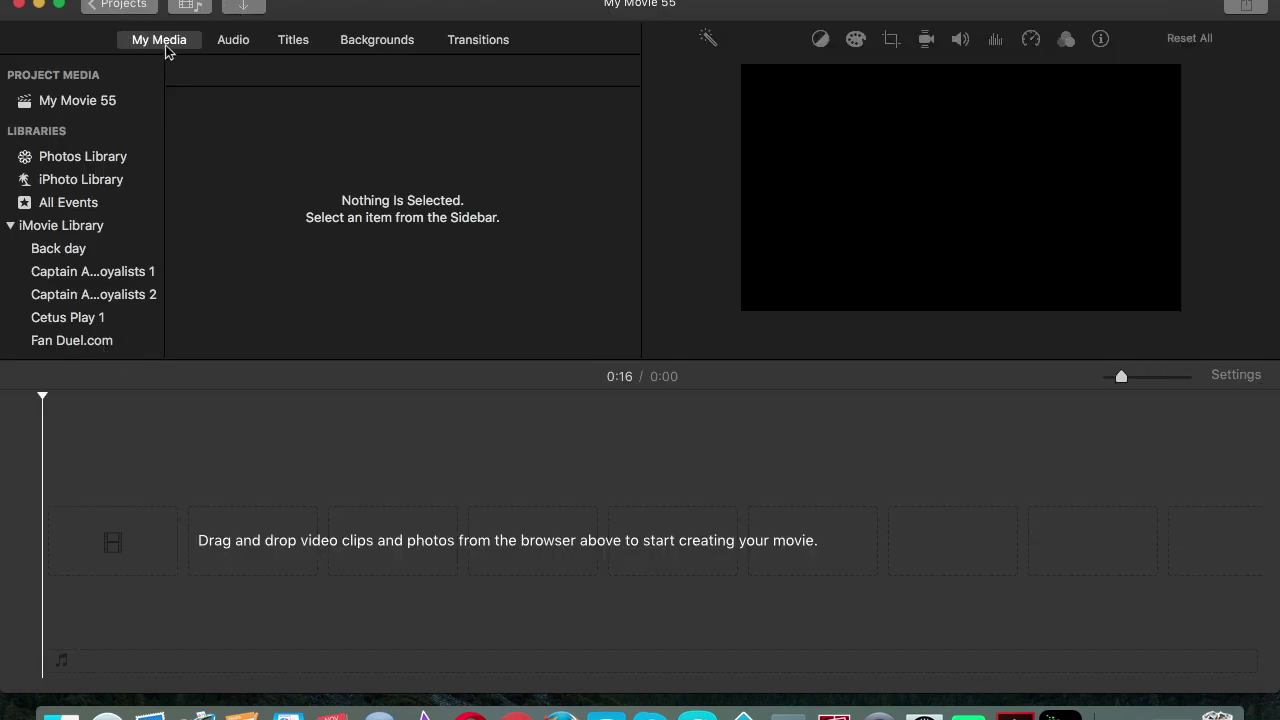
left_click(243, 6)
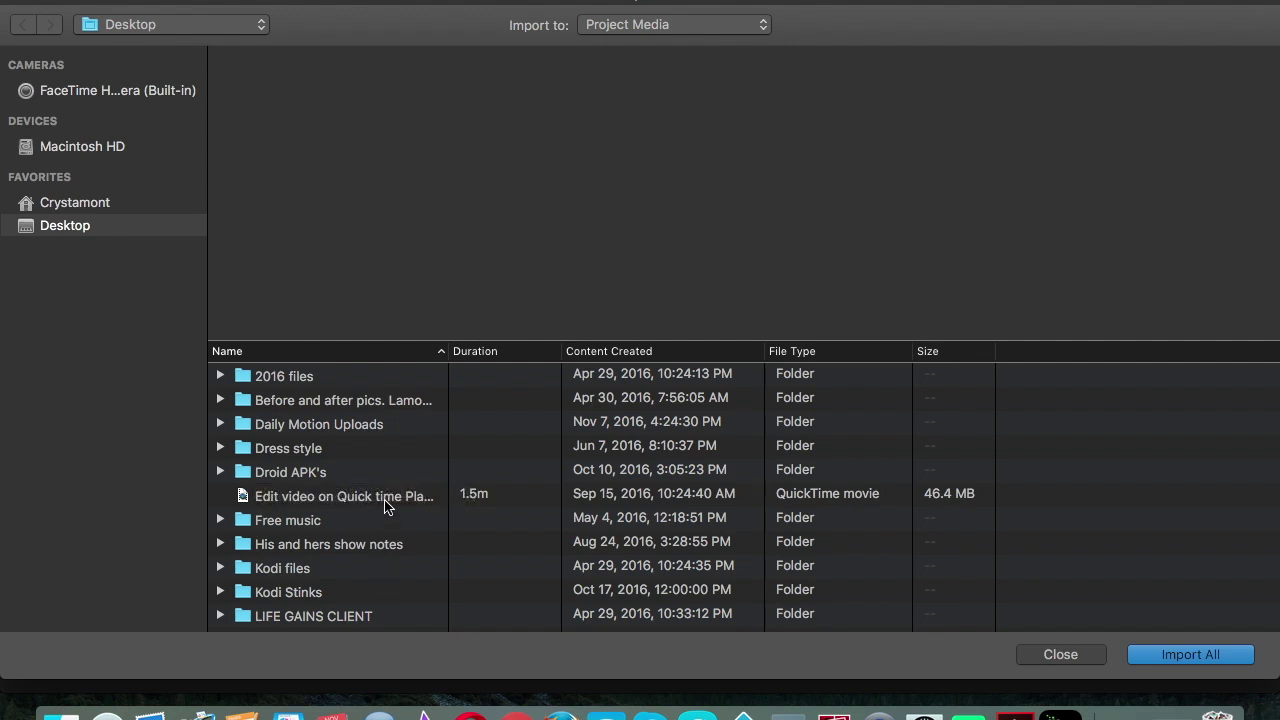
scroll(385, 507, "down", 10)
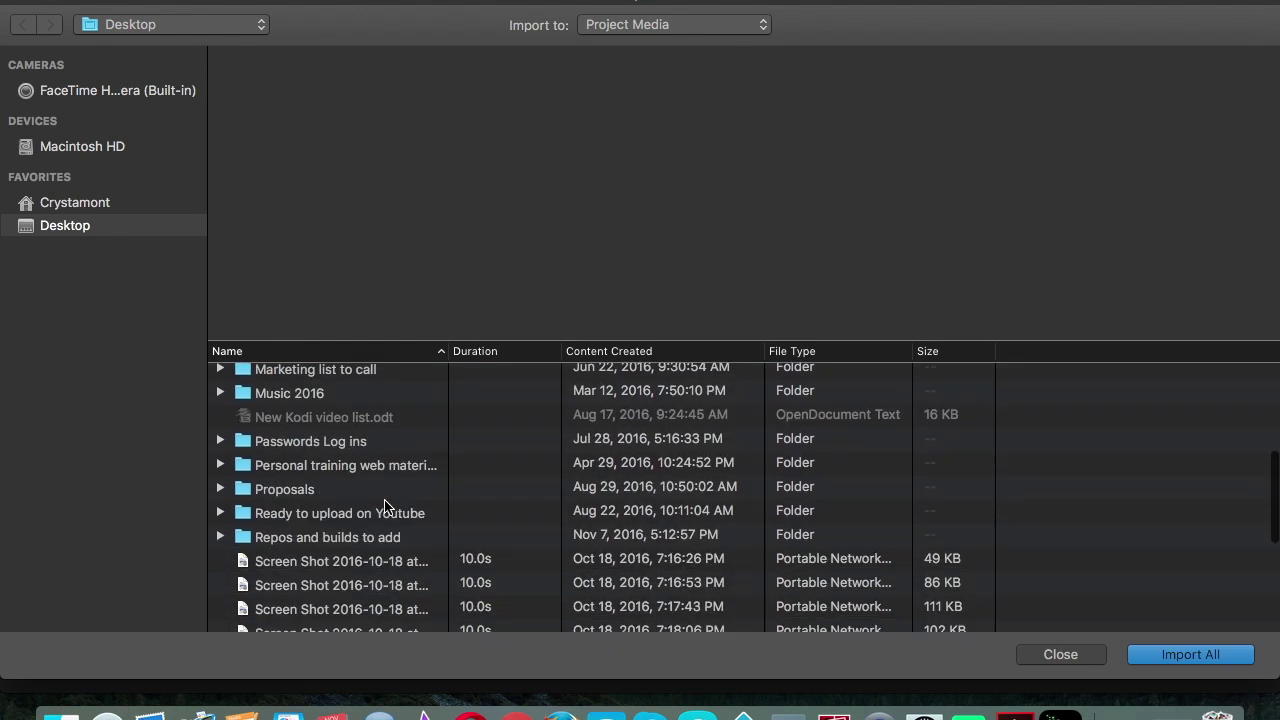
scroll(385, 507, "down", 9)
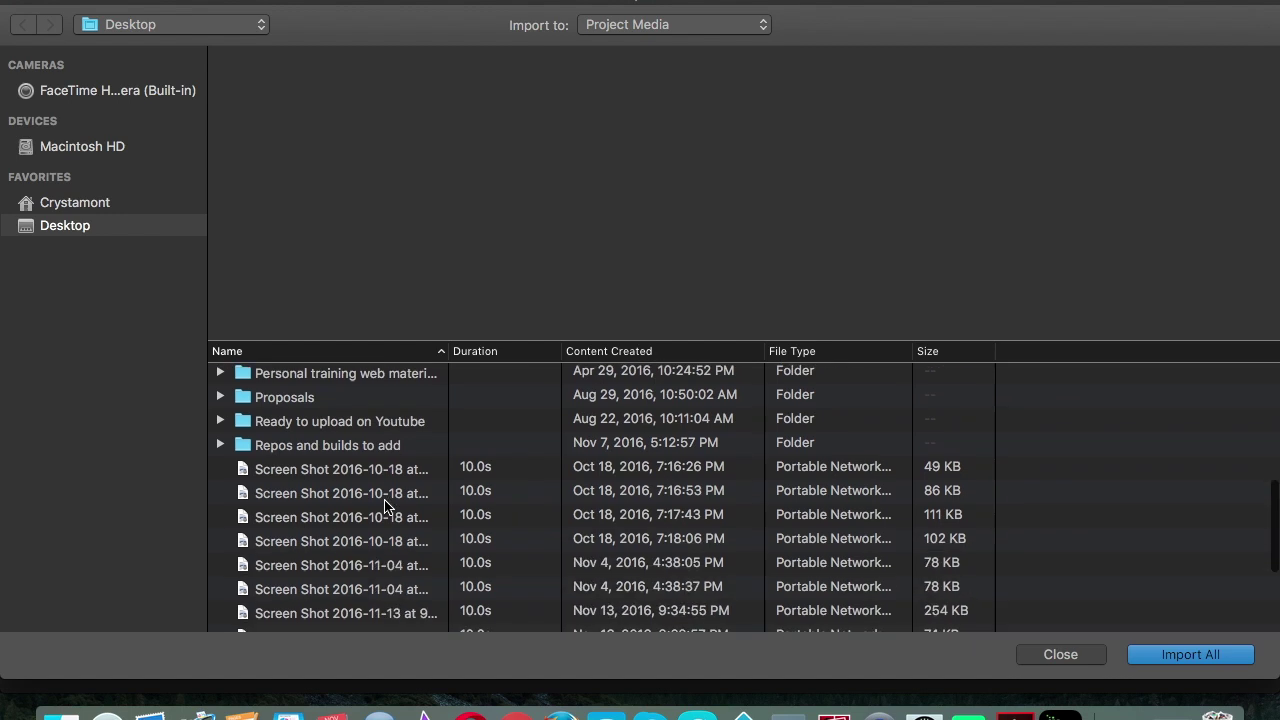
scroll(385, 507, "down", 3)
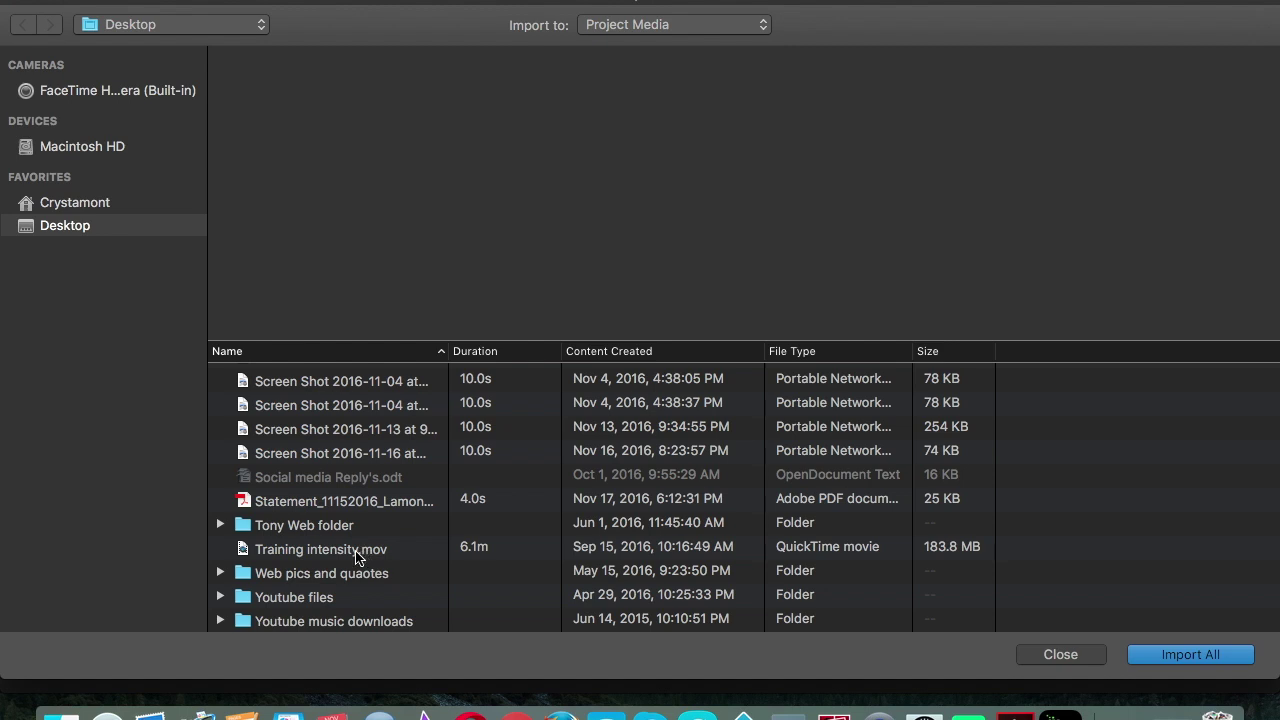
scroll(355, 557, "up", 15)
scroll(355, 557, "up", 3)
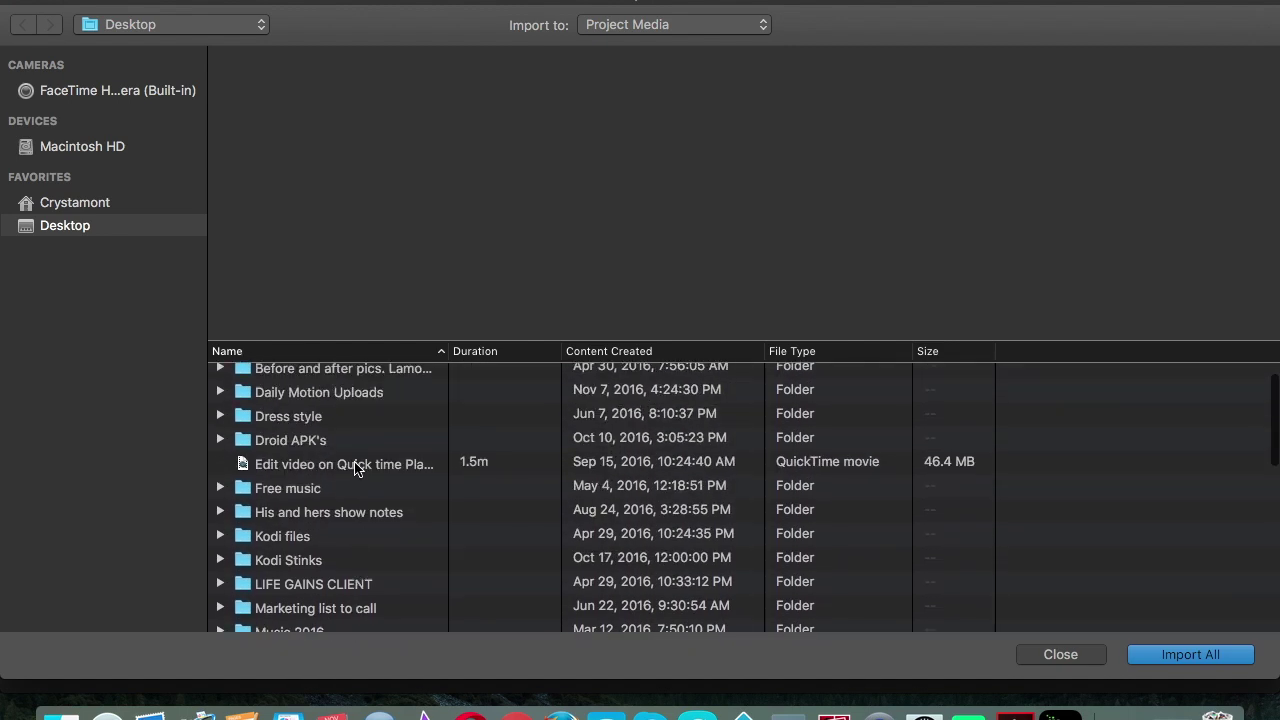
left_click(357, 468)
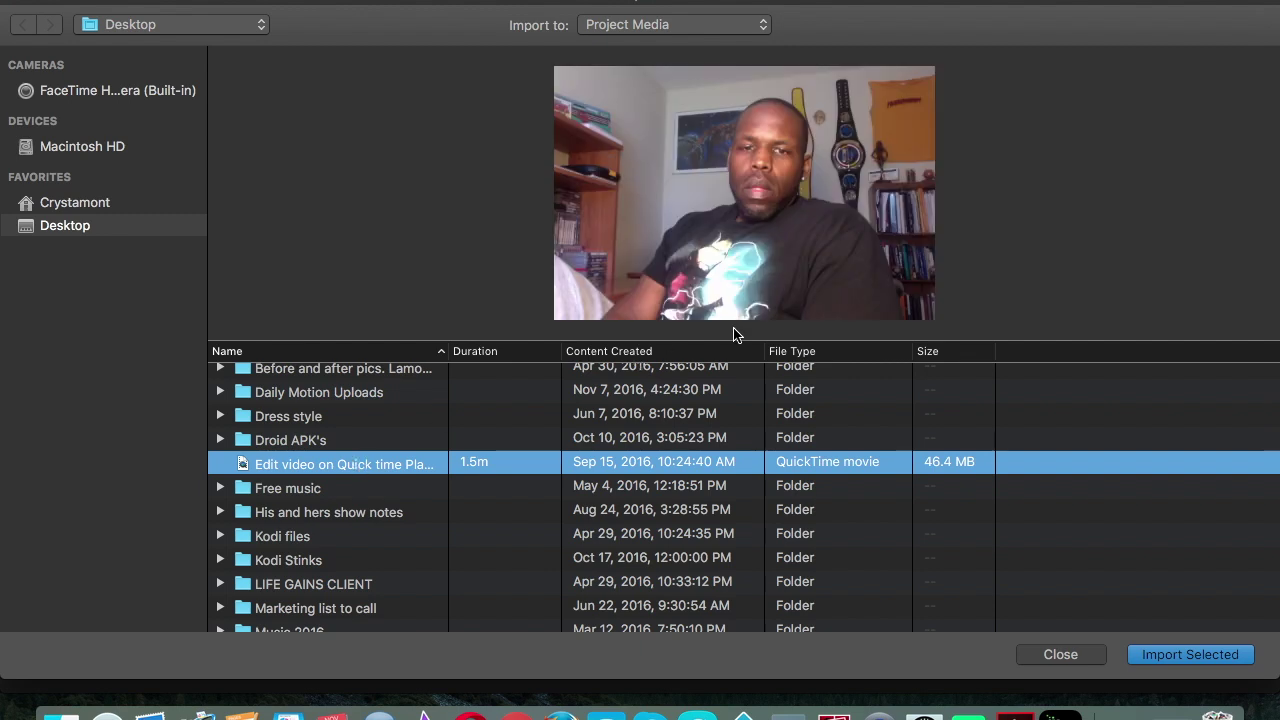
left_click(1190, 654)
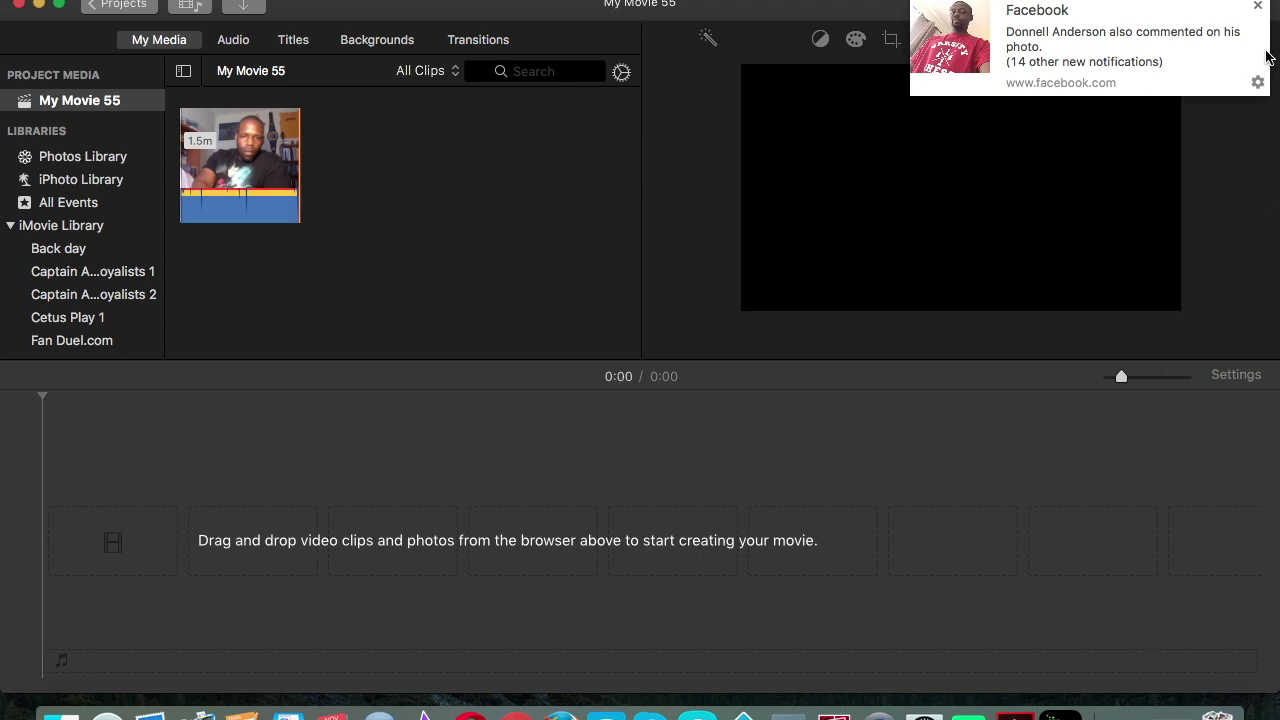
left_click(1258, 6)
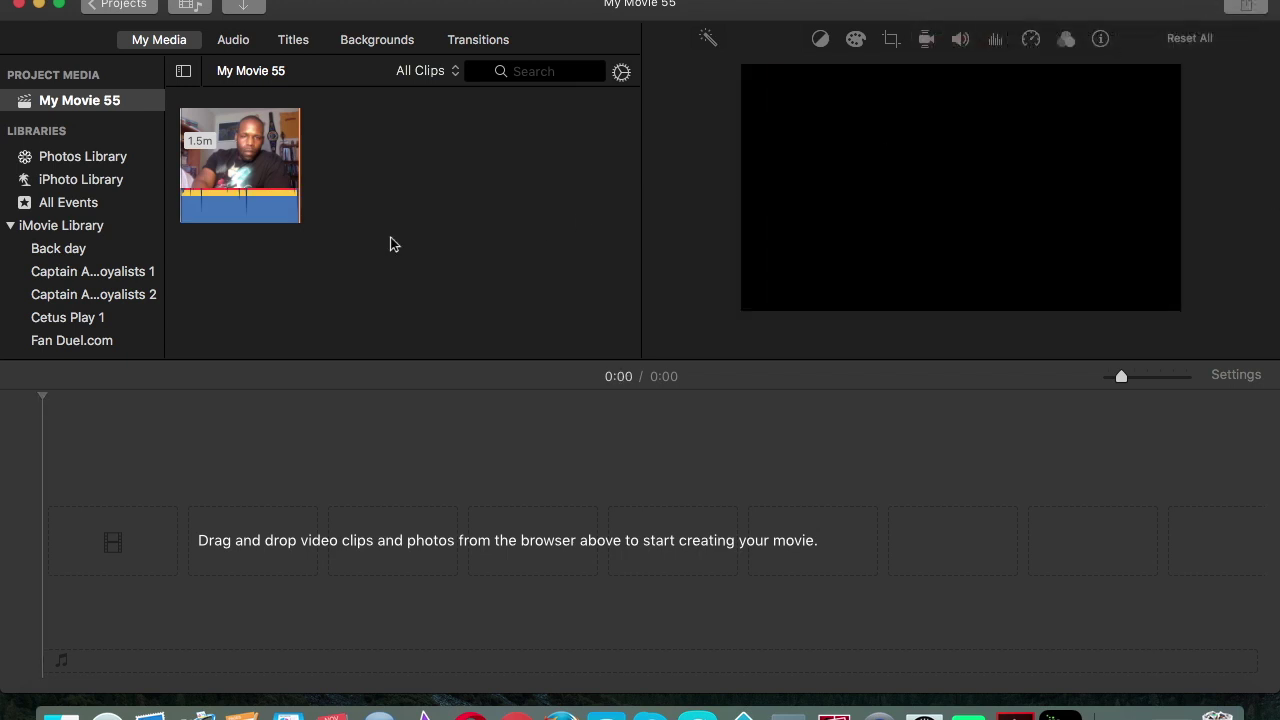
Import the intro clip "lifeGain_Intro - Small.mov" from the Desktop's Youtube files folder into the project media.
left_click(243, 4)
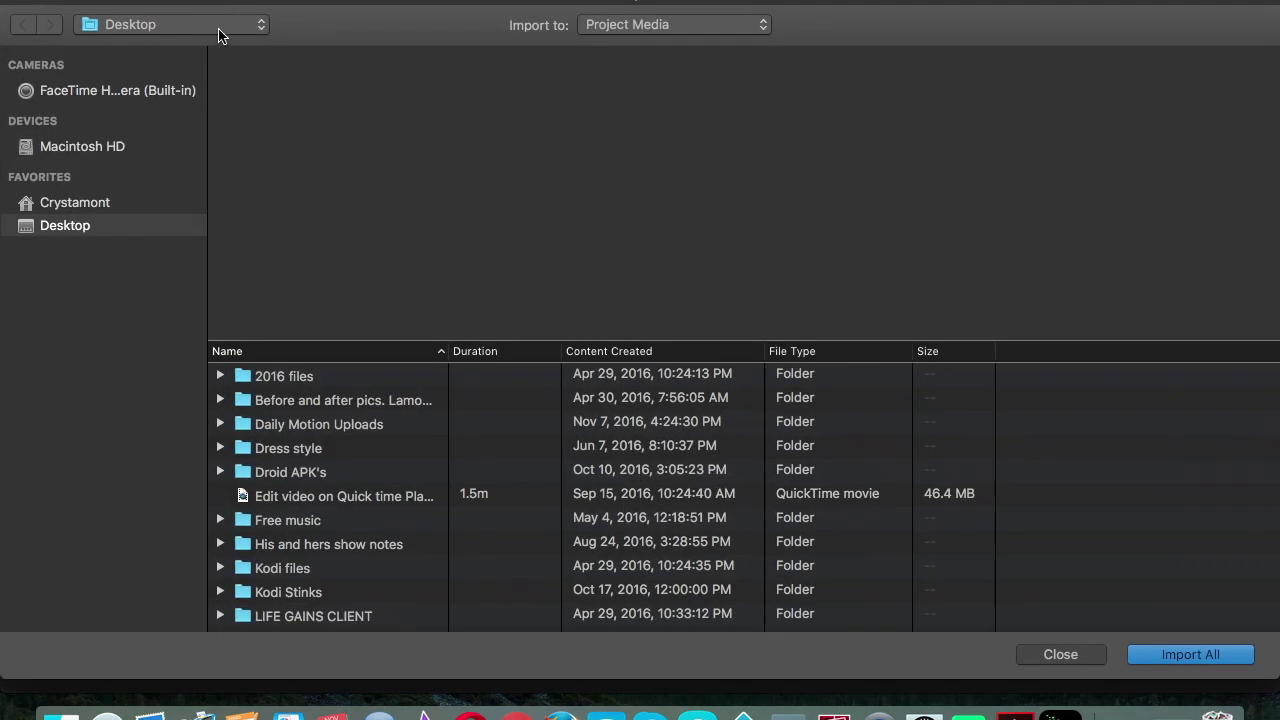
left_click(220, 35)
left_click(211, 23)
scroll(368, 433, "down", 10)
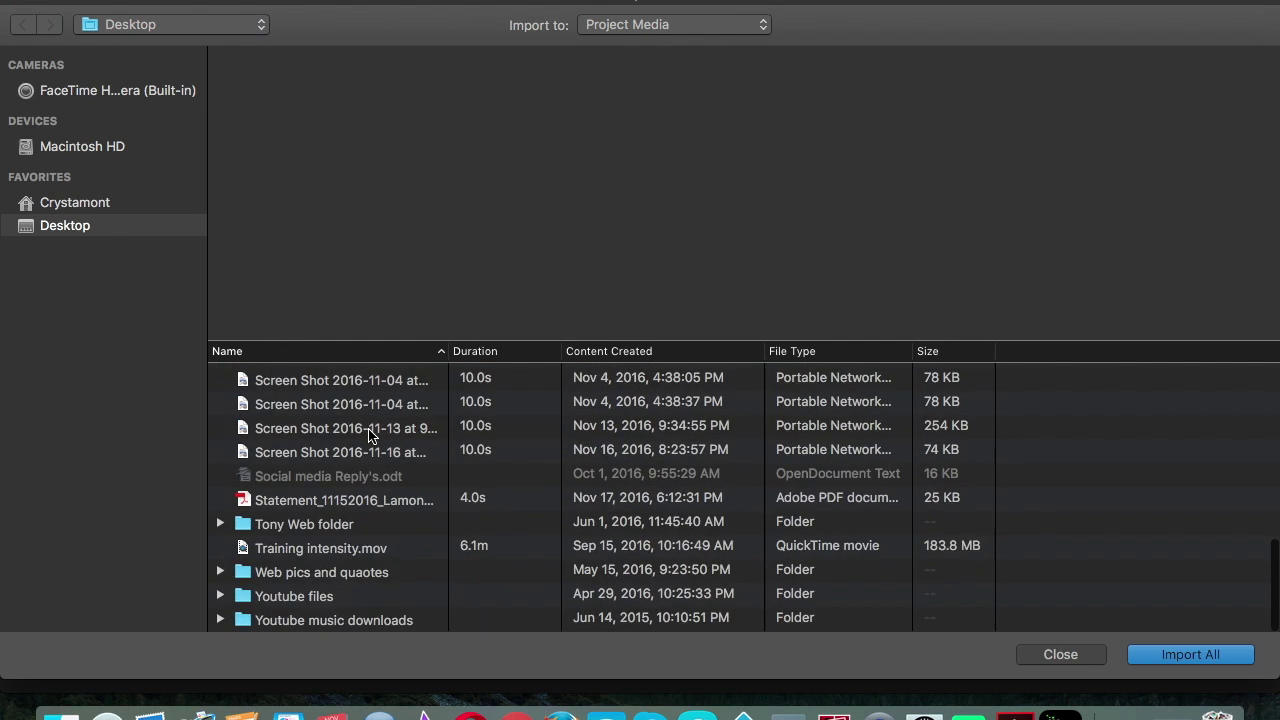
double_click(290, 598)
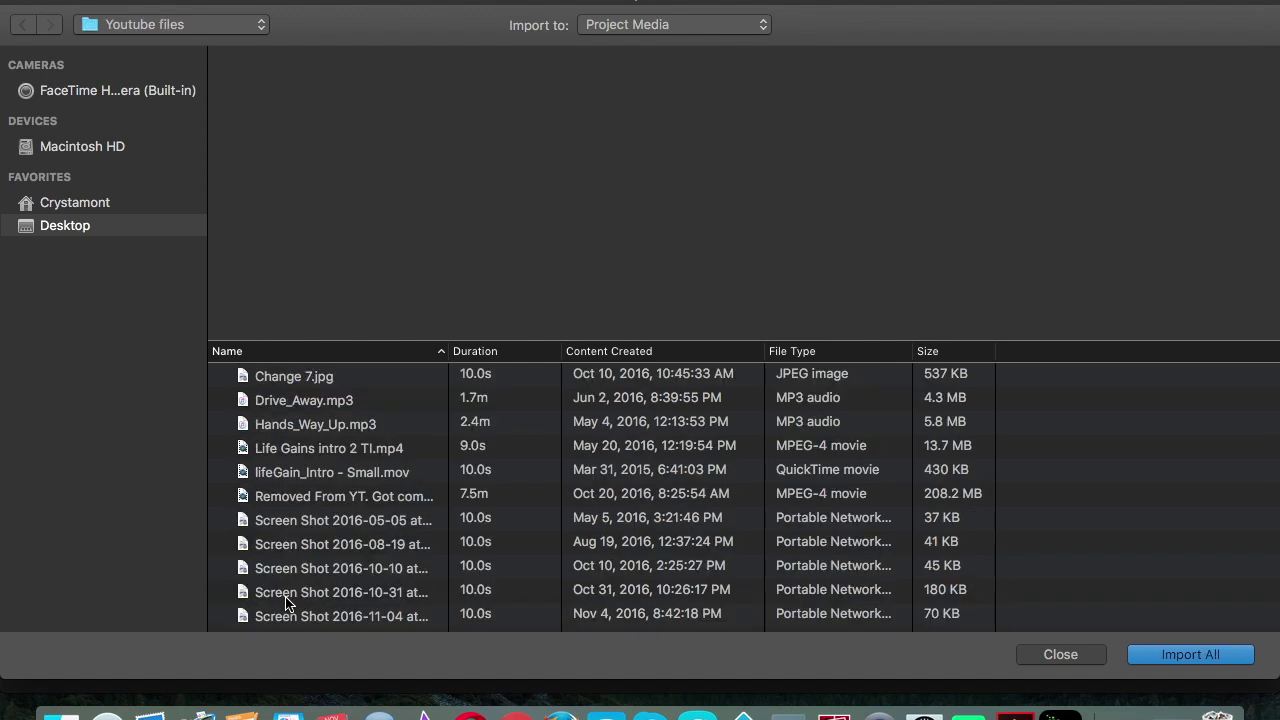
left_click(330, 473)
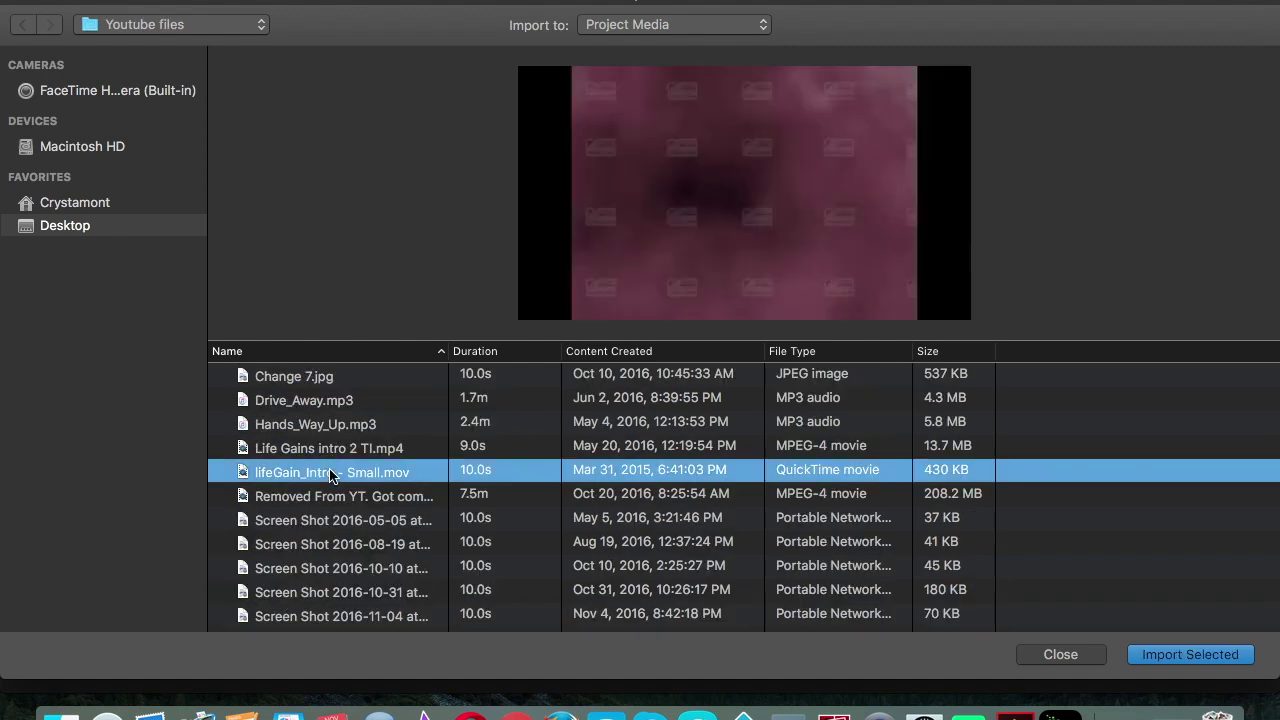
left_click(1178, 655)
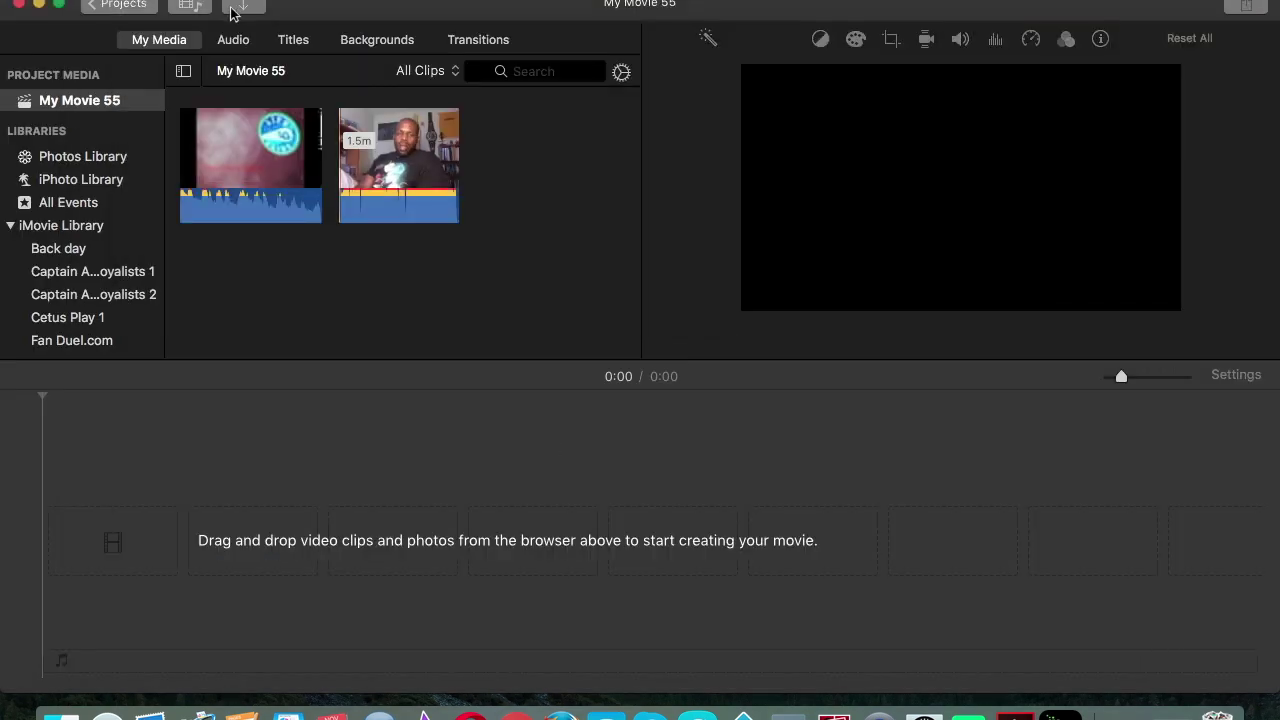
Import the audio file Shake.mp3 from the Youtube files folder into the project media.
left_click(242, 8)
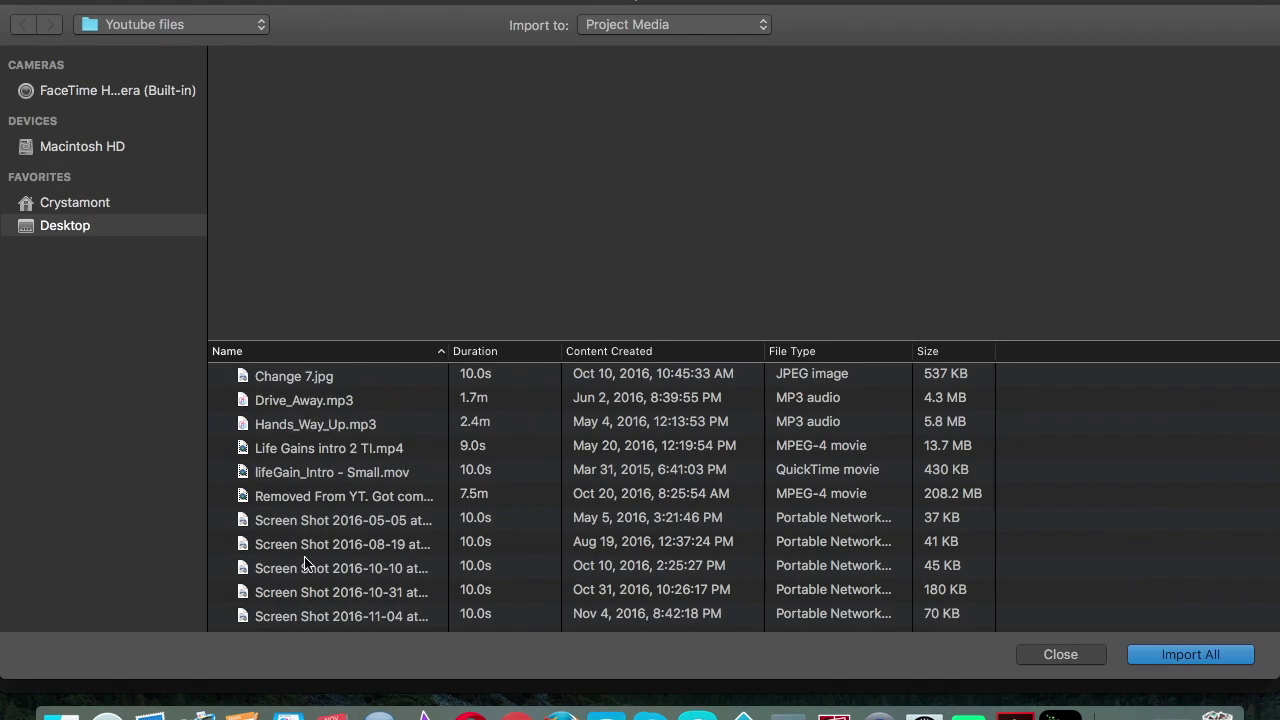
scroll(305, 563, "down", 2)
scroll(305, 563, "up", 1)
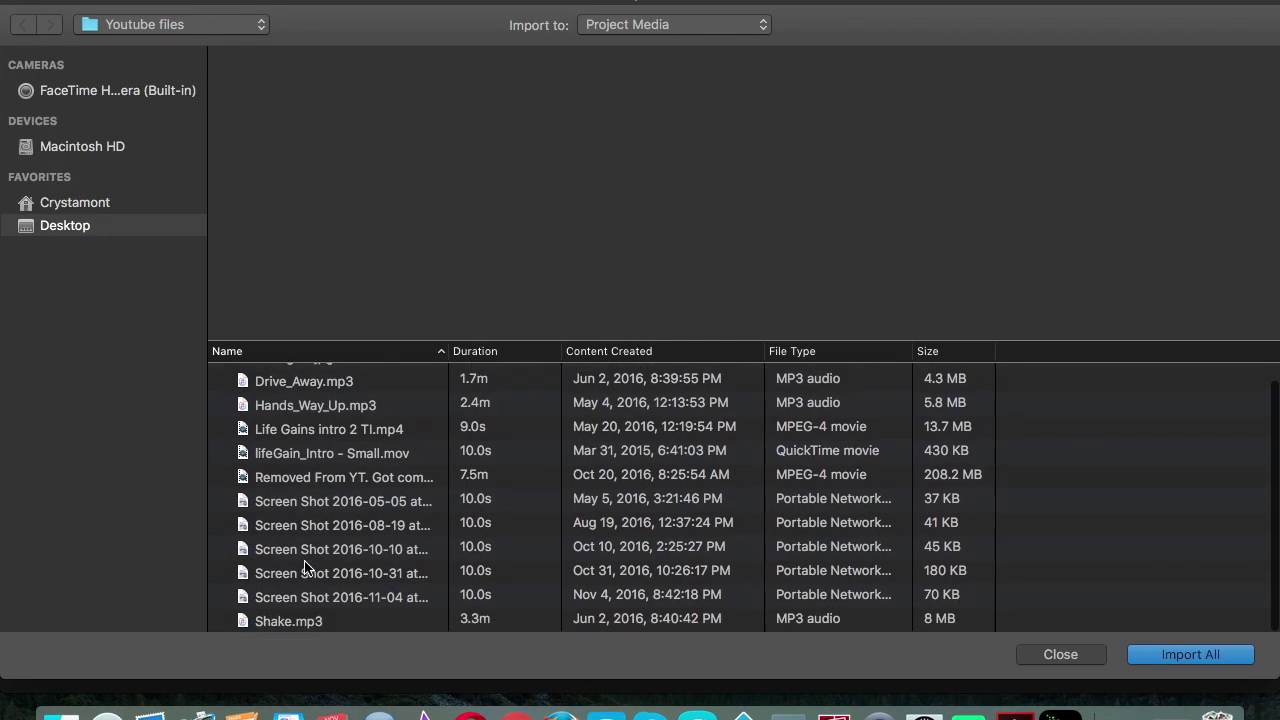
left_click(299, 622)
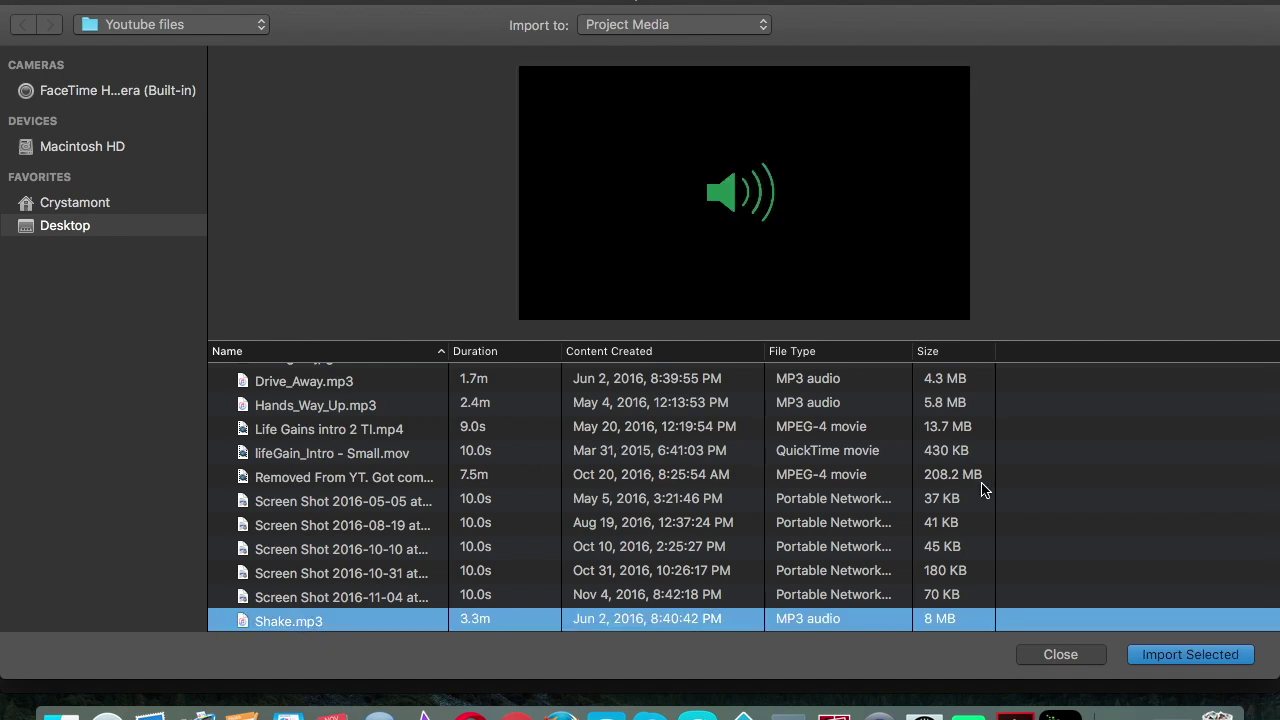
left_click(1177, 660)
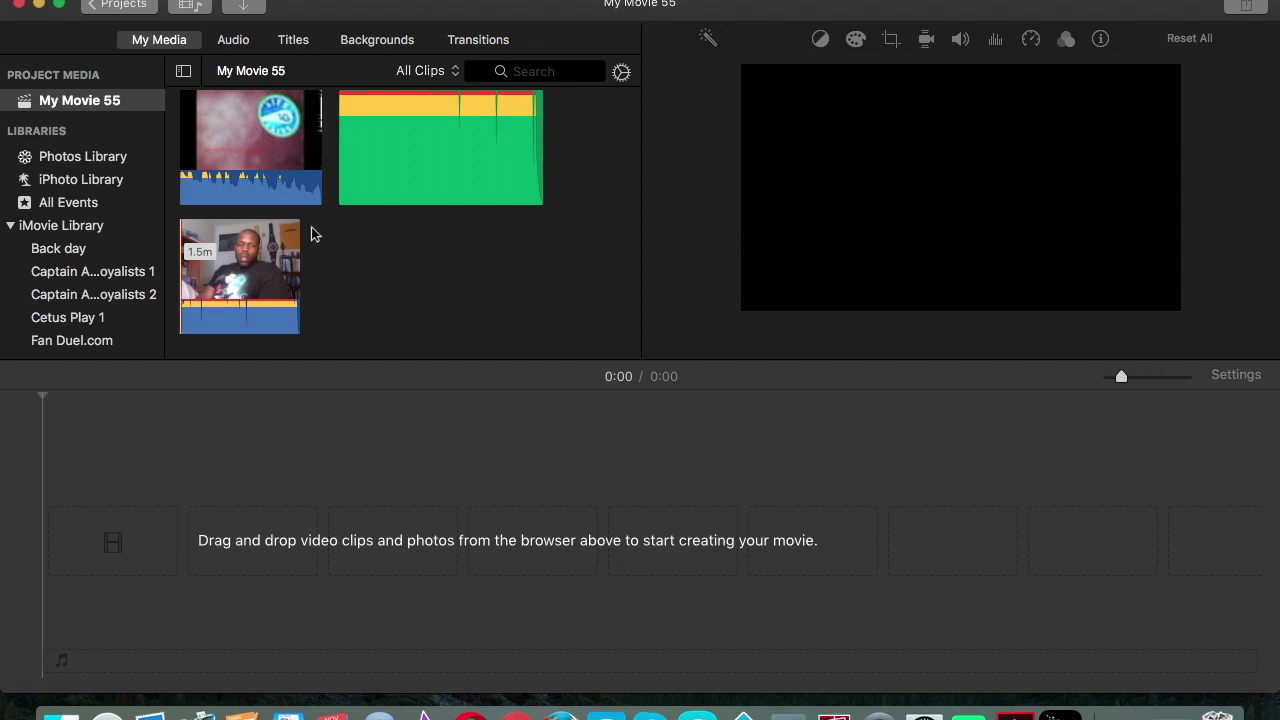
Import the "Screen Shot 2016-05-05" like-and-subscribe image from the Youtube files folder into the project media.
left_click(243, 6)
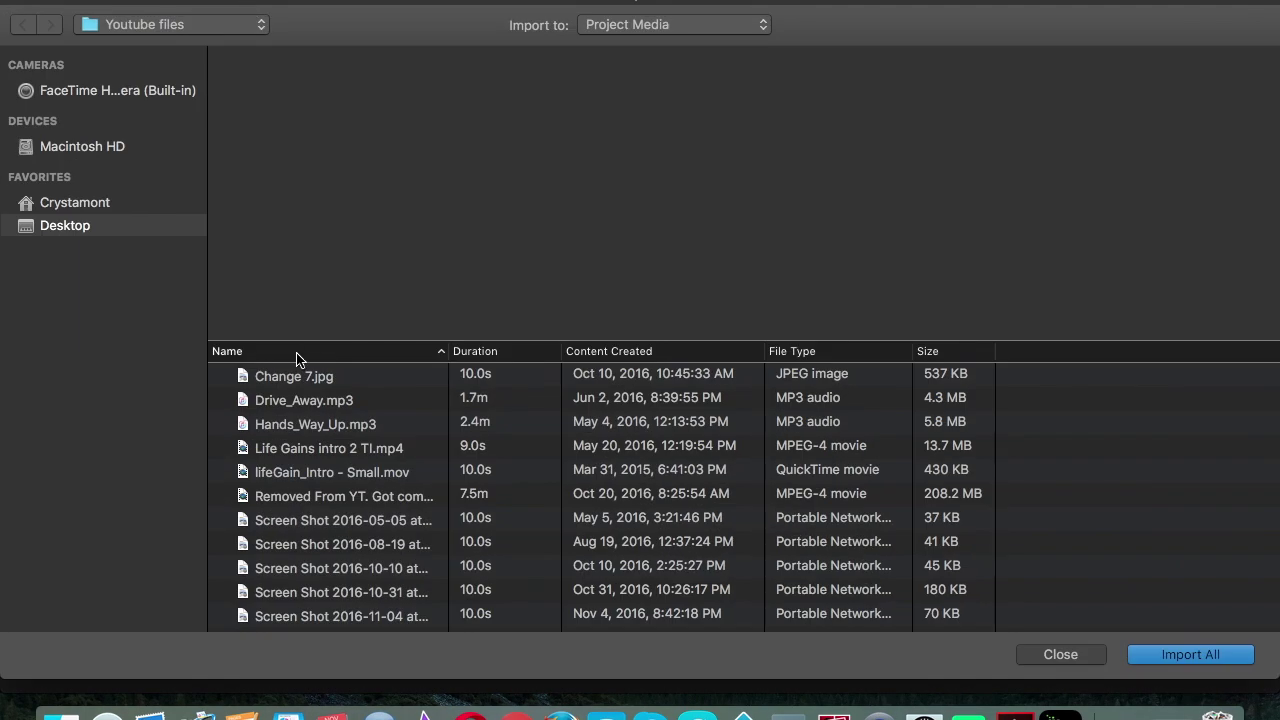
left_click(341, 527)
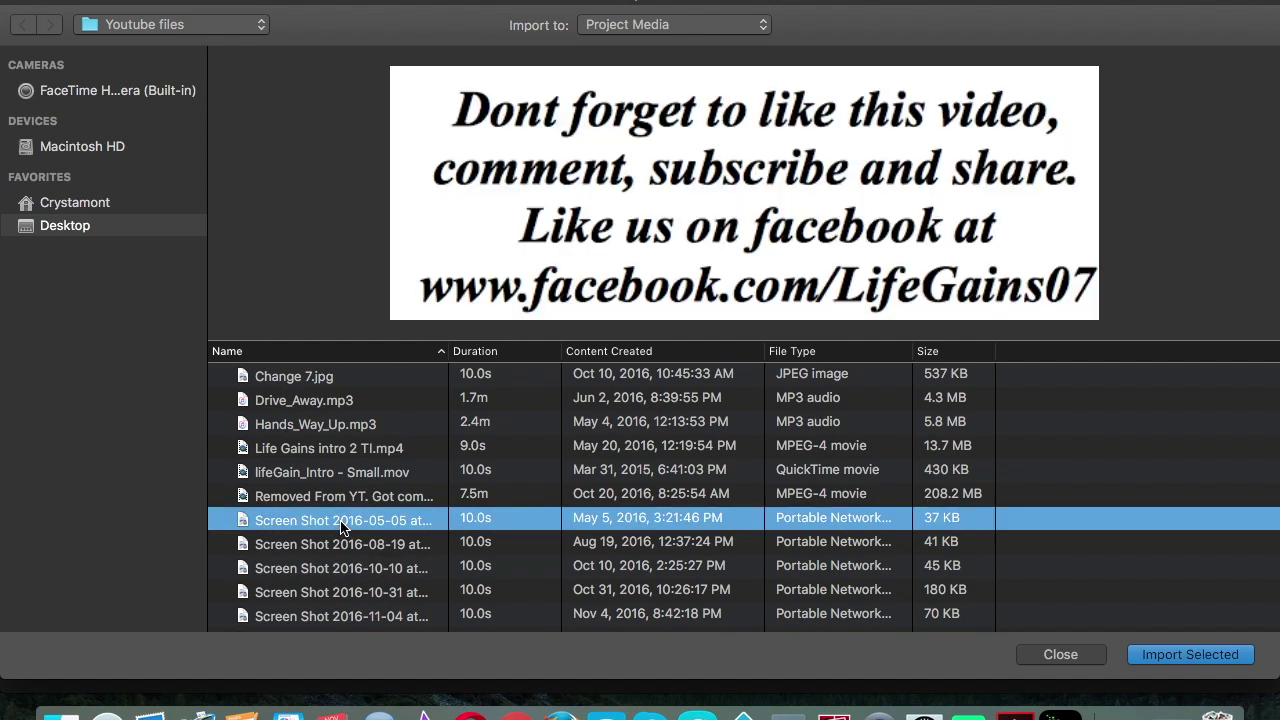
left_click(1174, 656)
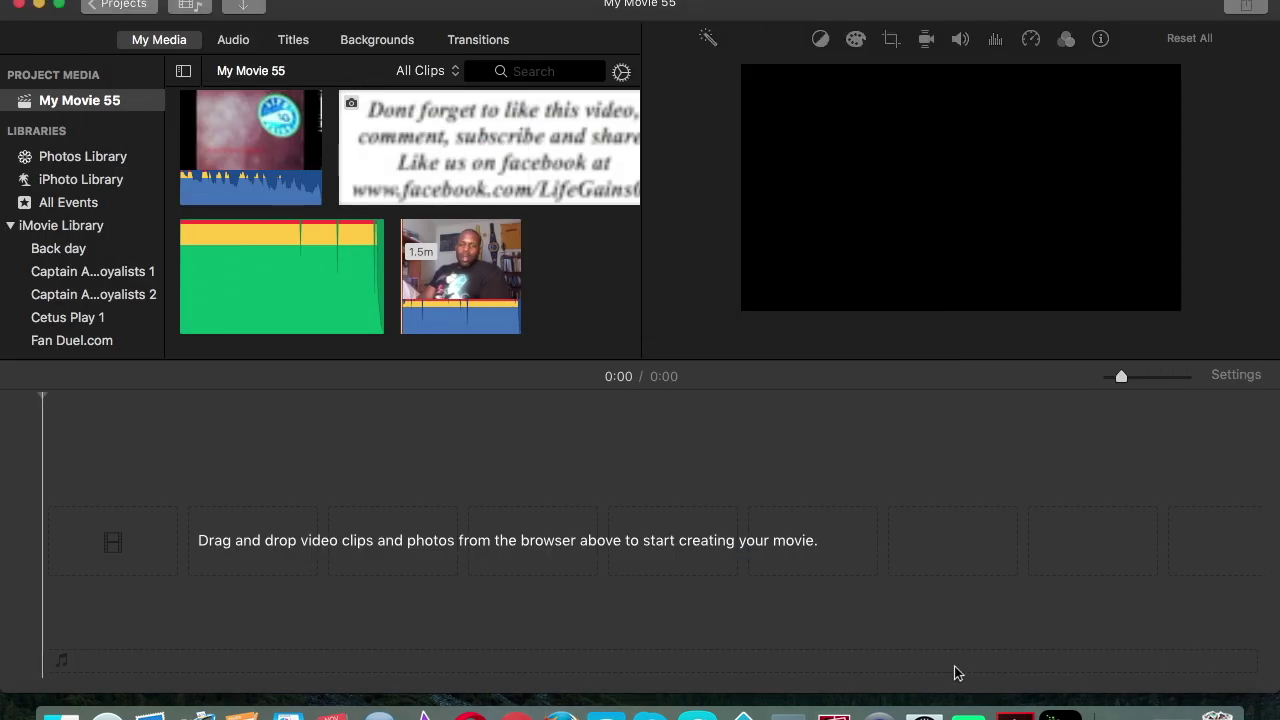
Import the "Screen Shot 2016-08-19" description-box reminder image from the Youtube files folder into the project media.
left_click(246, 7)
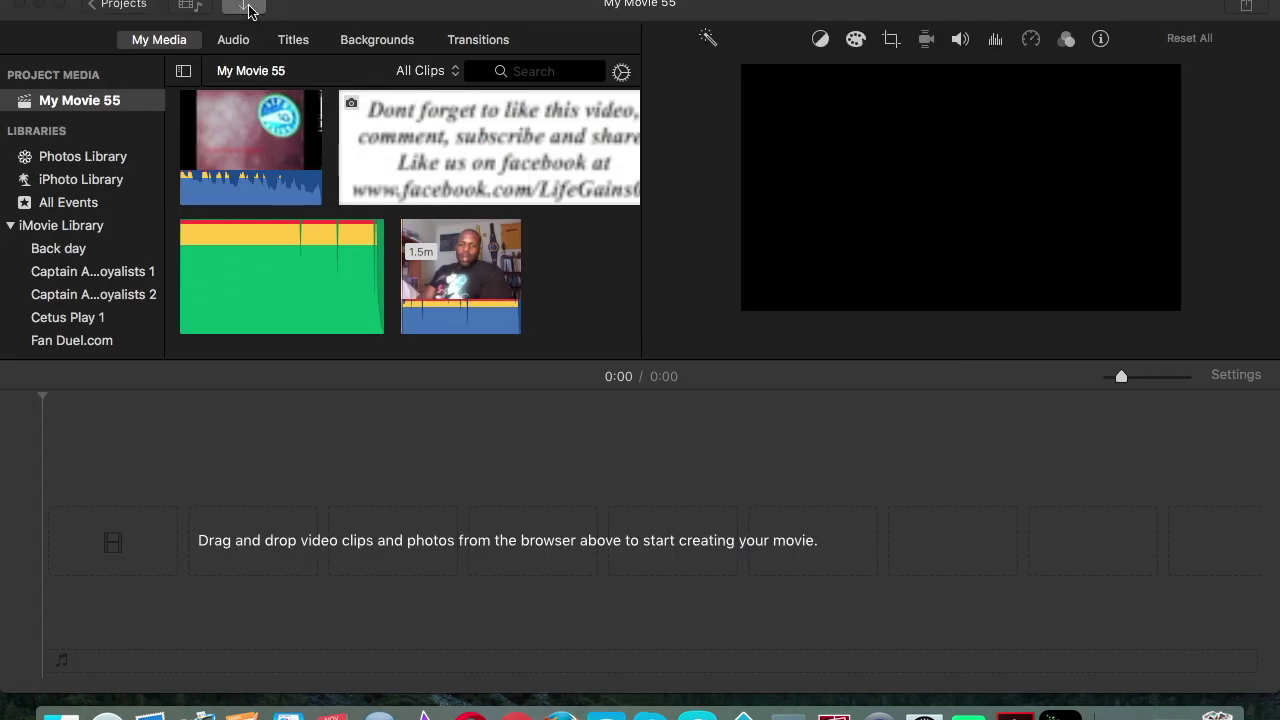
left_click(316, 544)
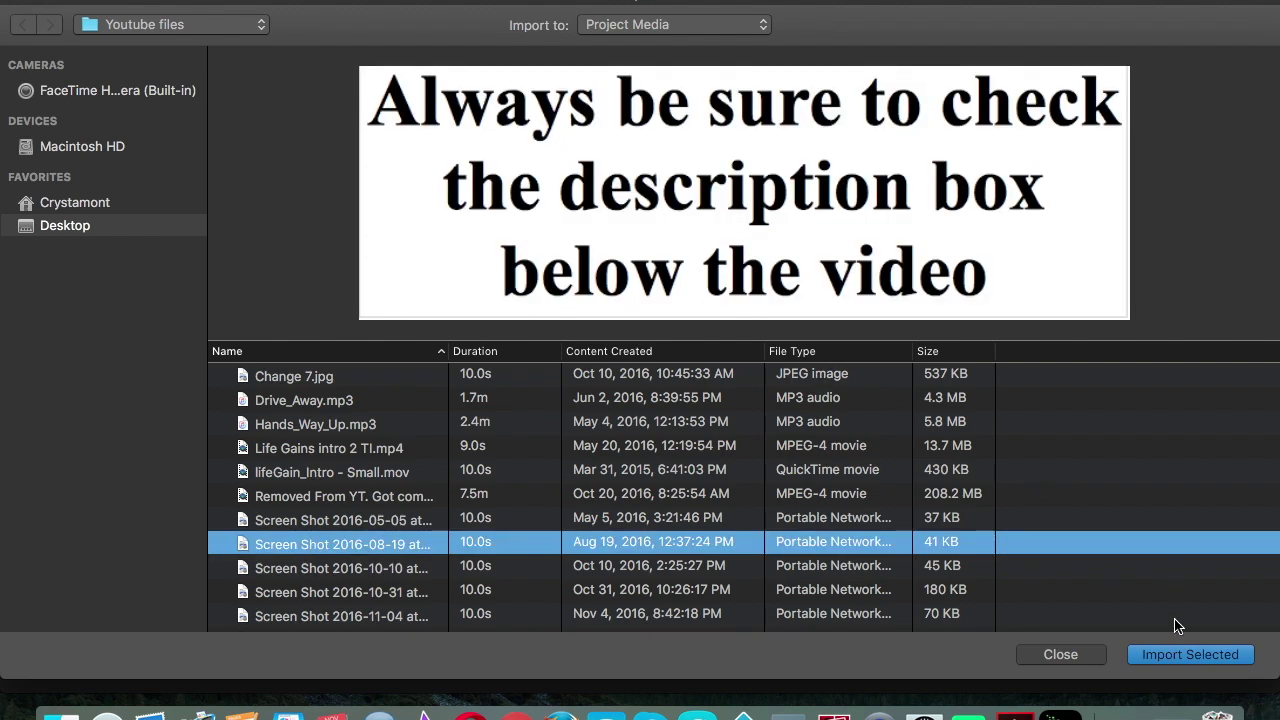
left_click(1175, 656)
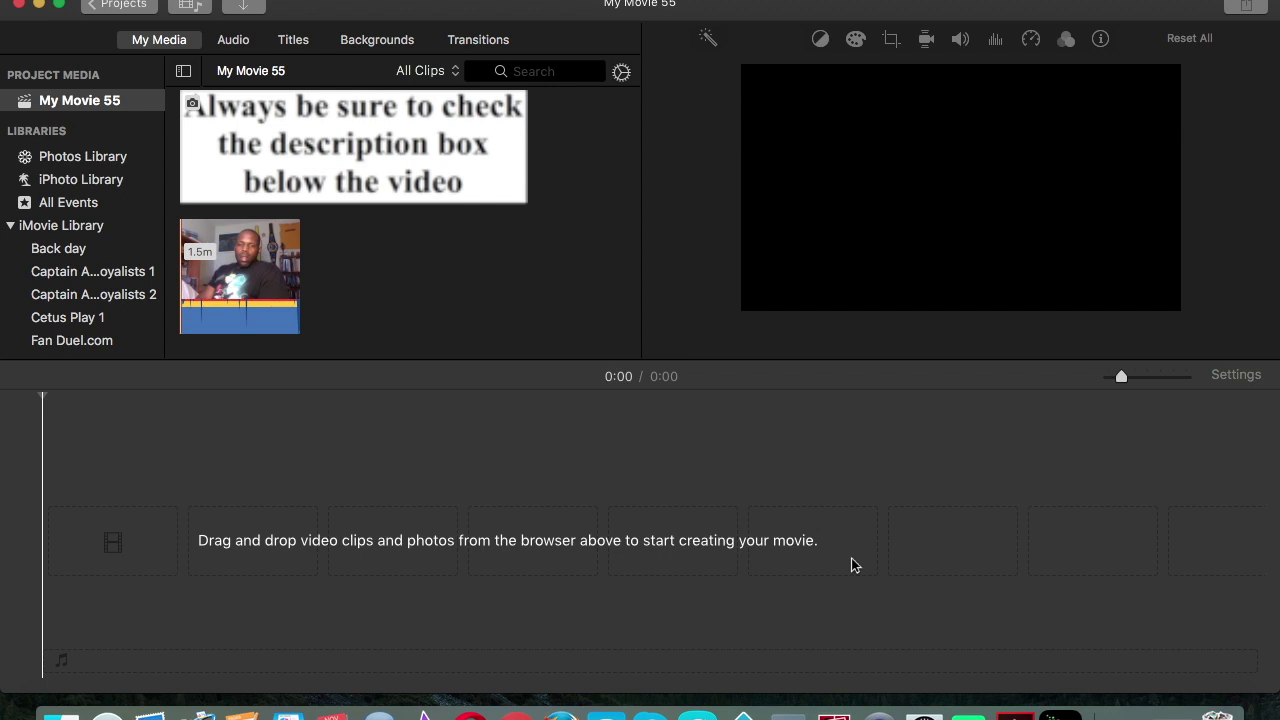
Place the 10-second intro clip at the start of the timeline and append the 1.5-minute main video after it.
scroll(391, 268, "up", 5)
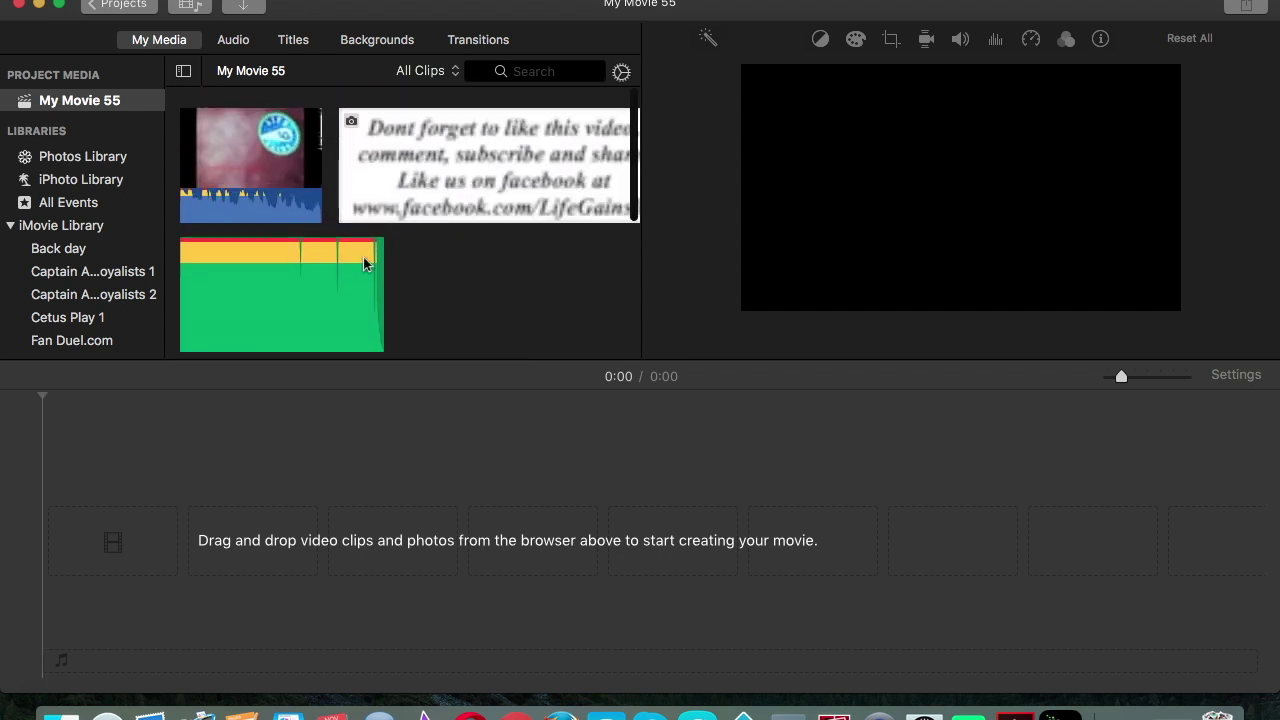
left_click_drag(250, 168, 68, 548)
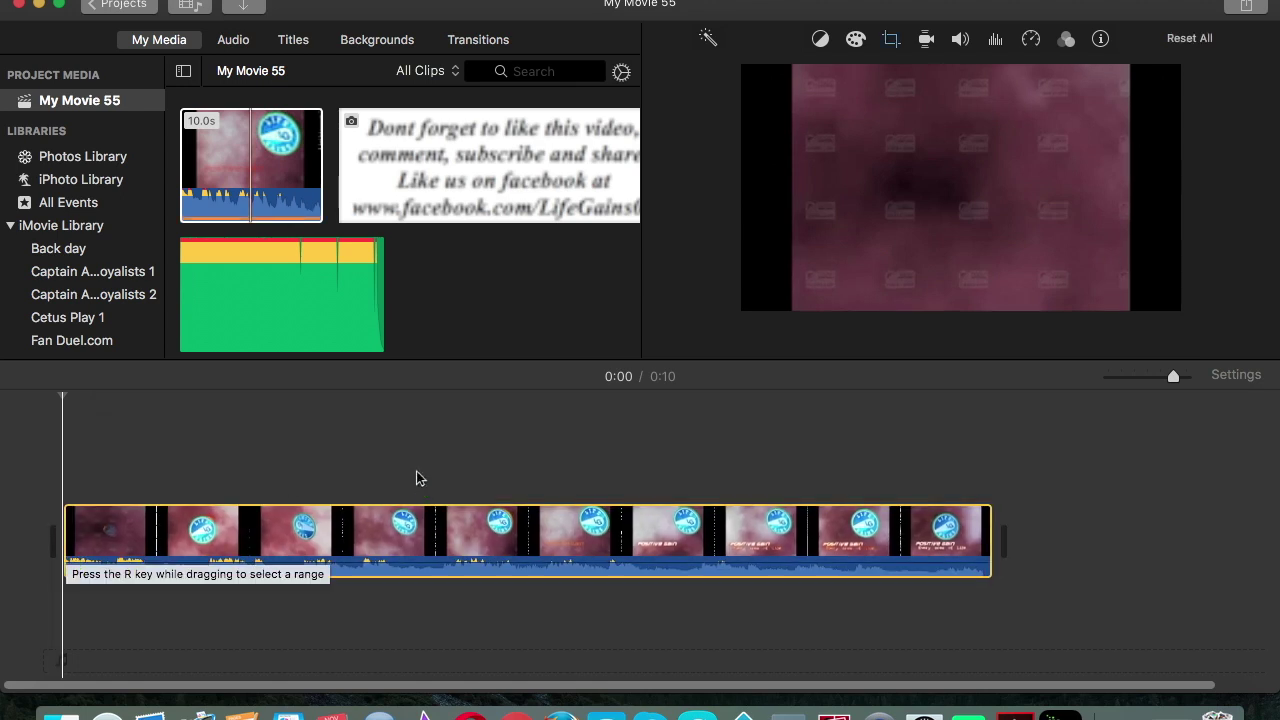
scroll(420, 477, "right", 2)
scroll(300, 286, "down", 5)
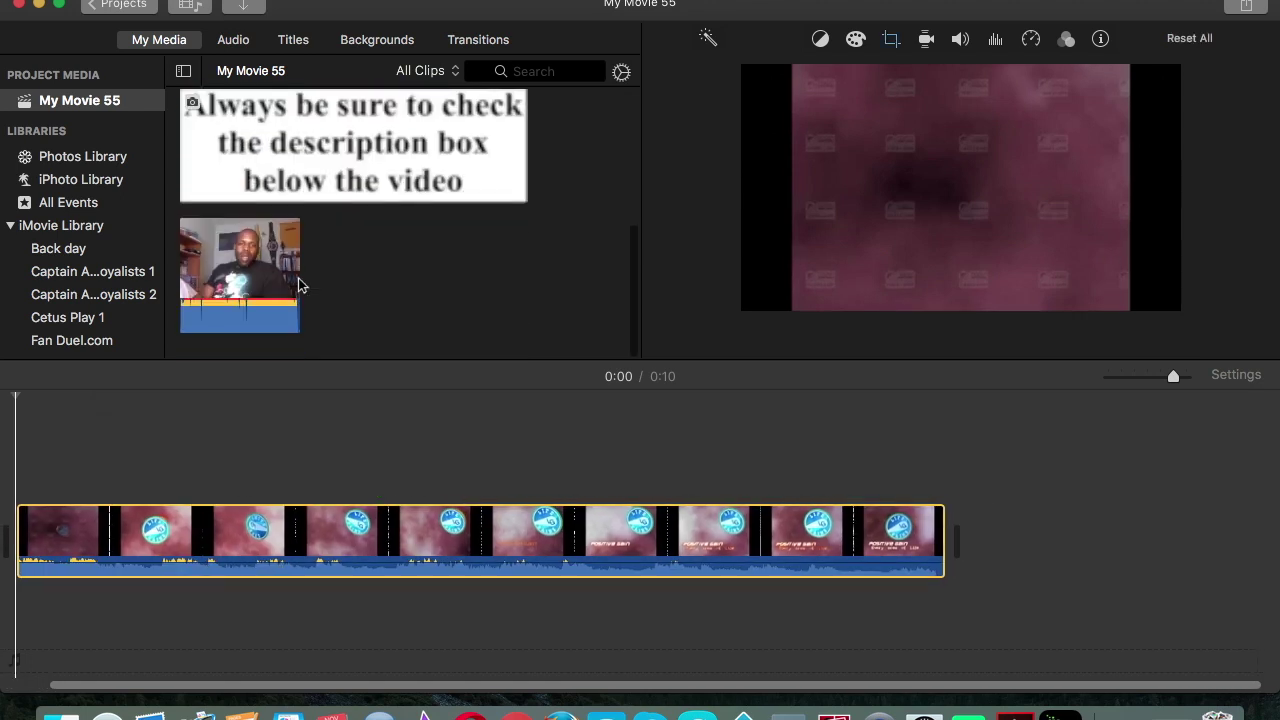
left_click_drag(298, 286, 966, 545)
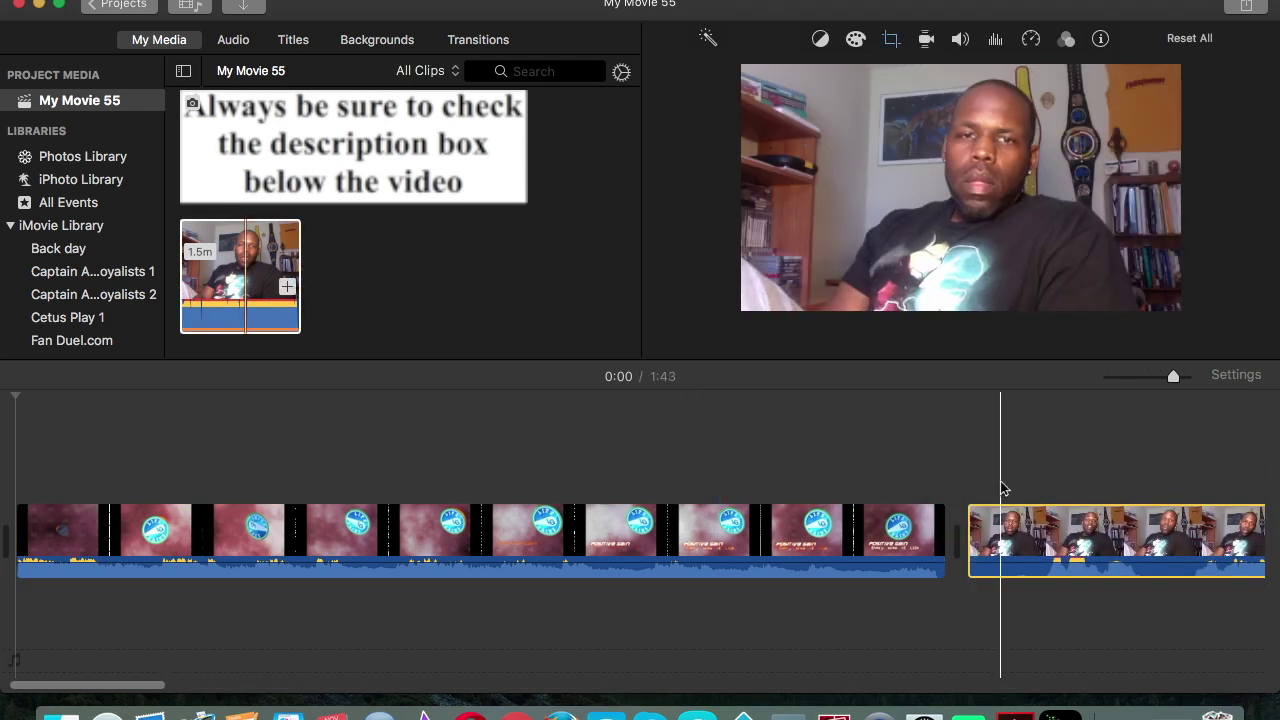
scroll(1000, 486, "right", 5)
left_click_drag(1174, 377, 1121, 377)
scroll(876, 395, "left", 10)
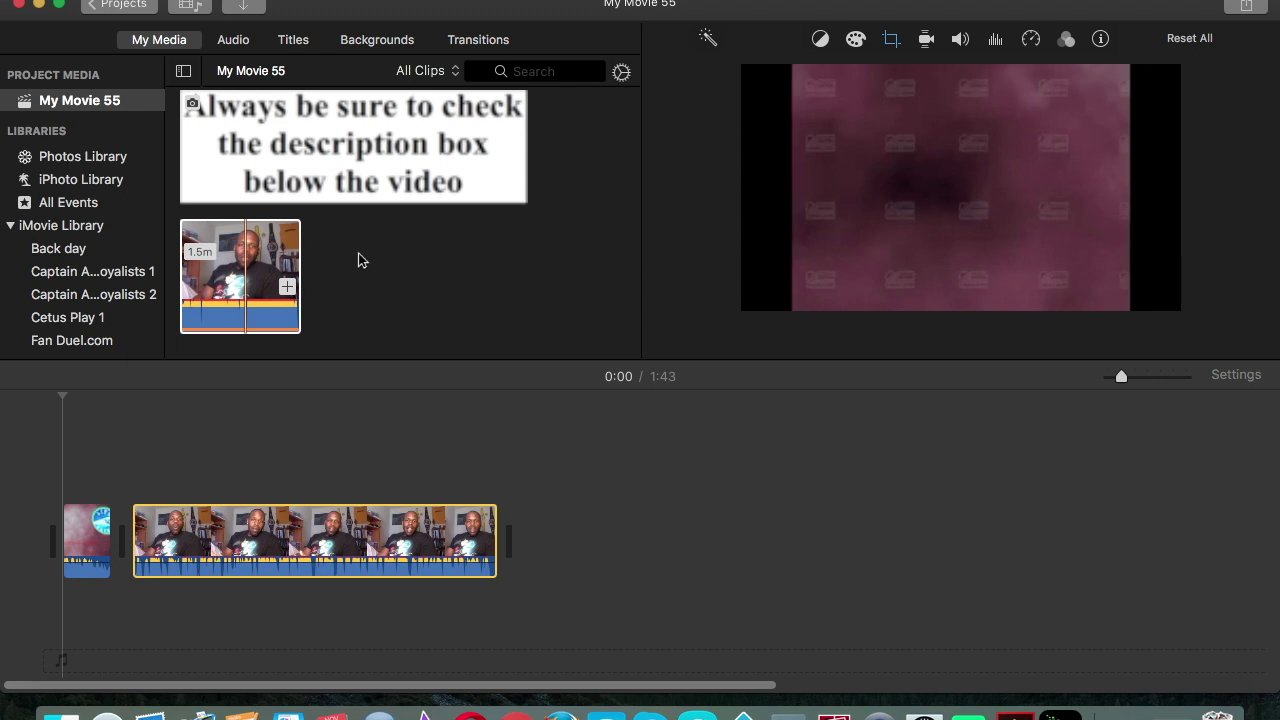
Browse the iTunes audio list and select "ACDC-Thunderstruck karaoke" to look at the available music.
left_click(161, 437)
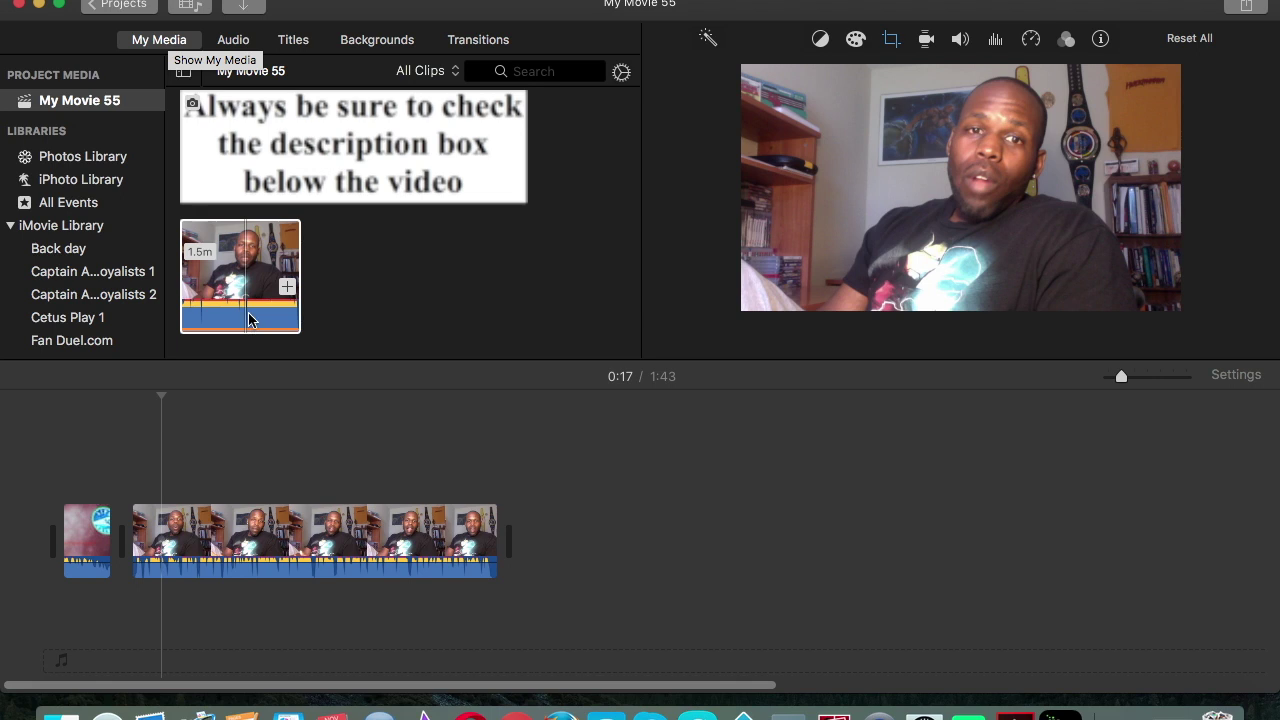
left_click(236, 42)
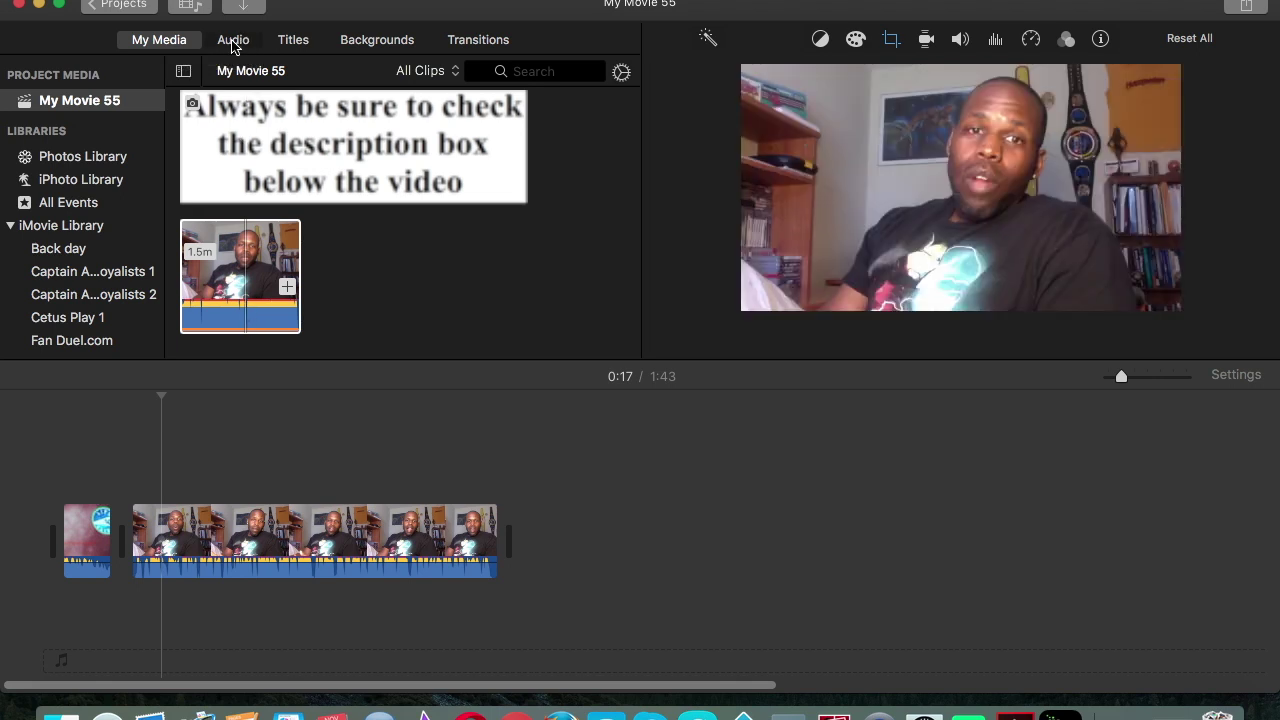
left_click(279, 228)
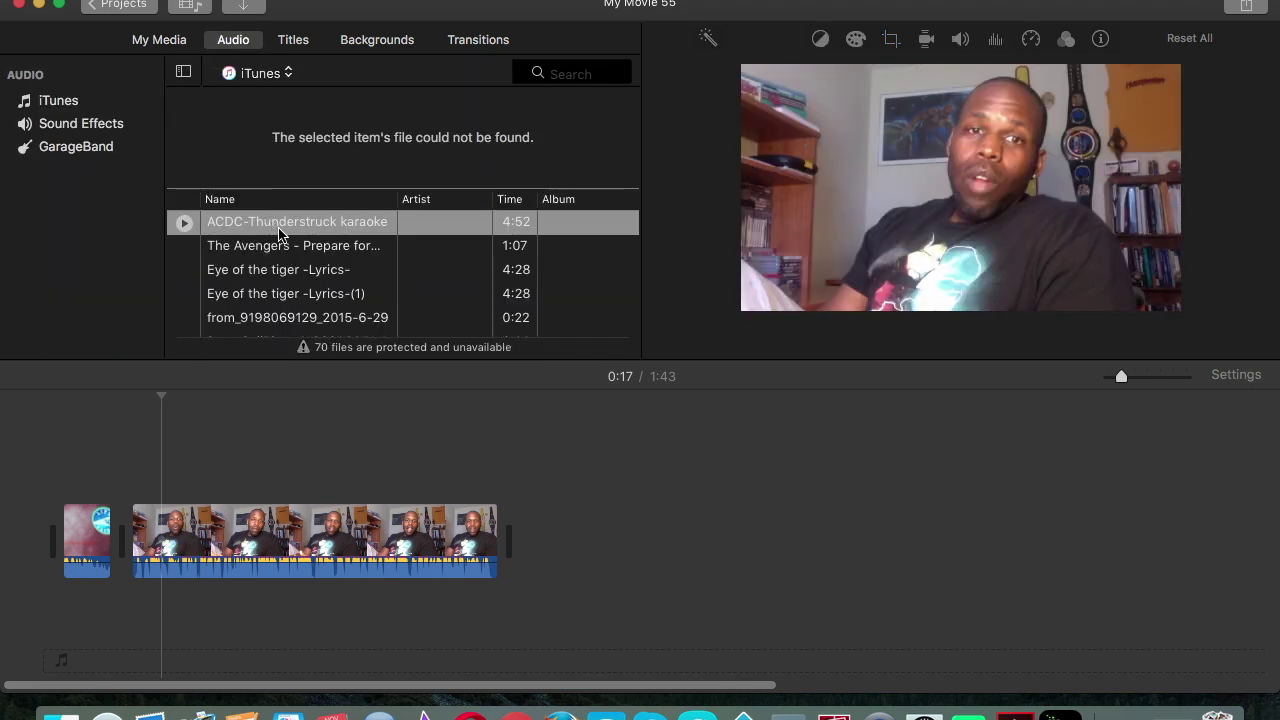
scroll(277, 262, "down", 1)
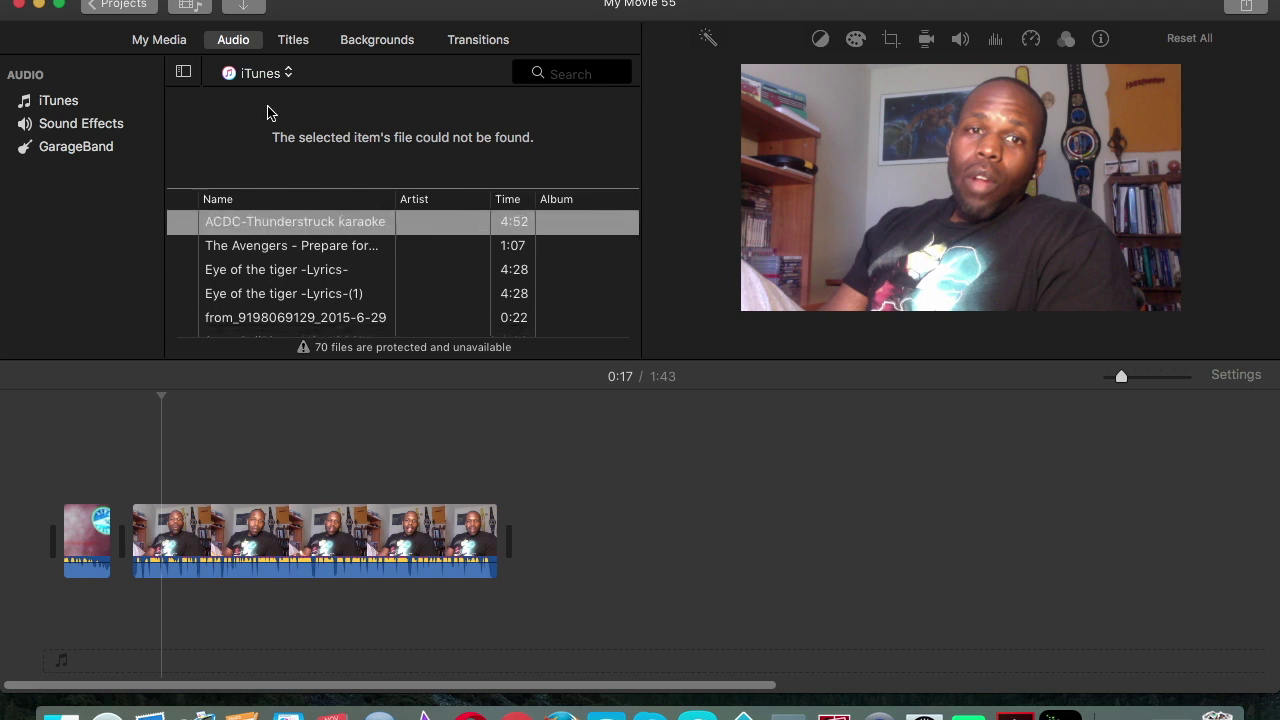
Add an Expand title near the start of the main video and delete the extra Expand title at about 0:17.
left_click(294, 41)
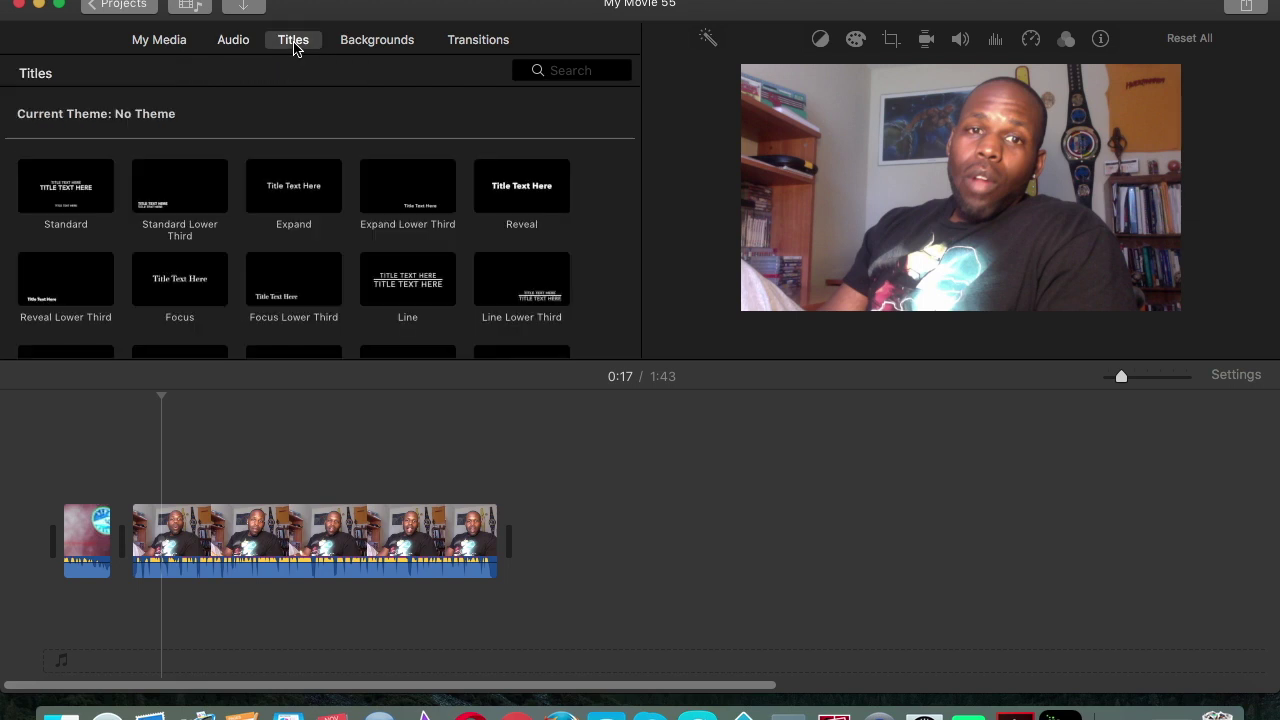
scroll(224, 216, "down", 2)
scroll(224, 216, "up", 2)
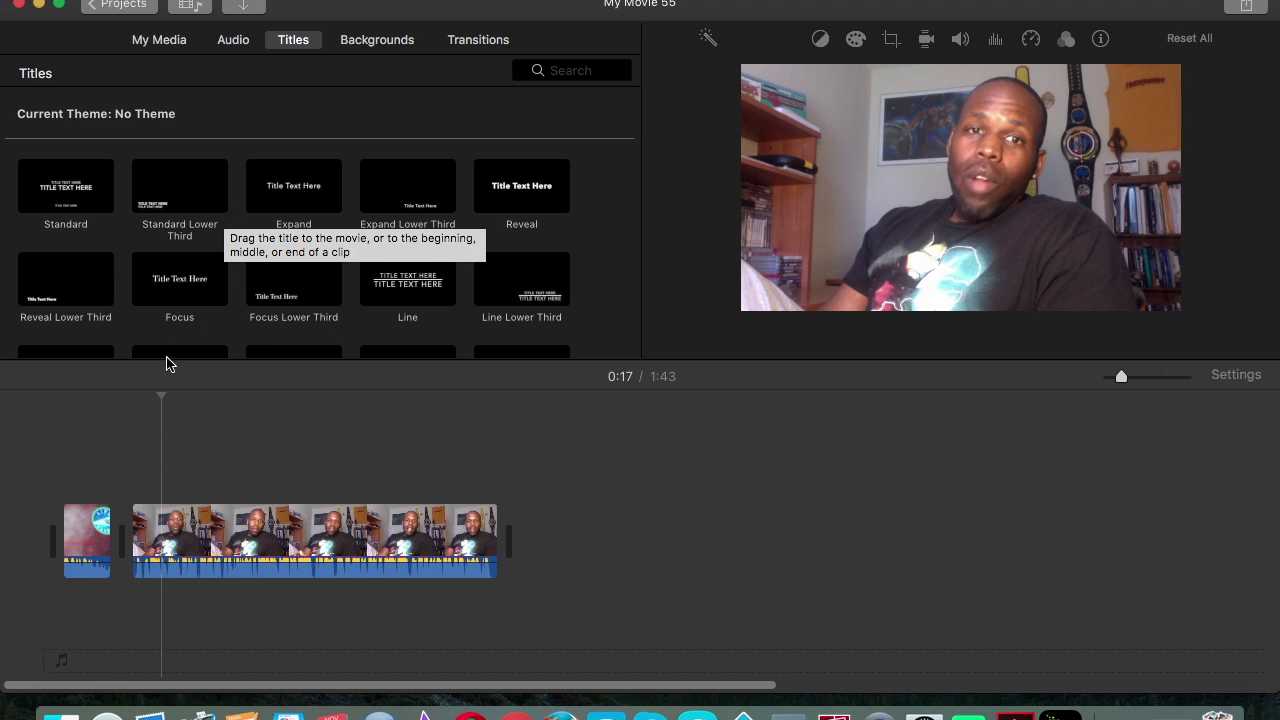
left_click(308, 190)
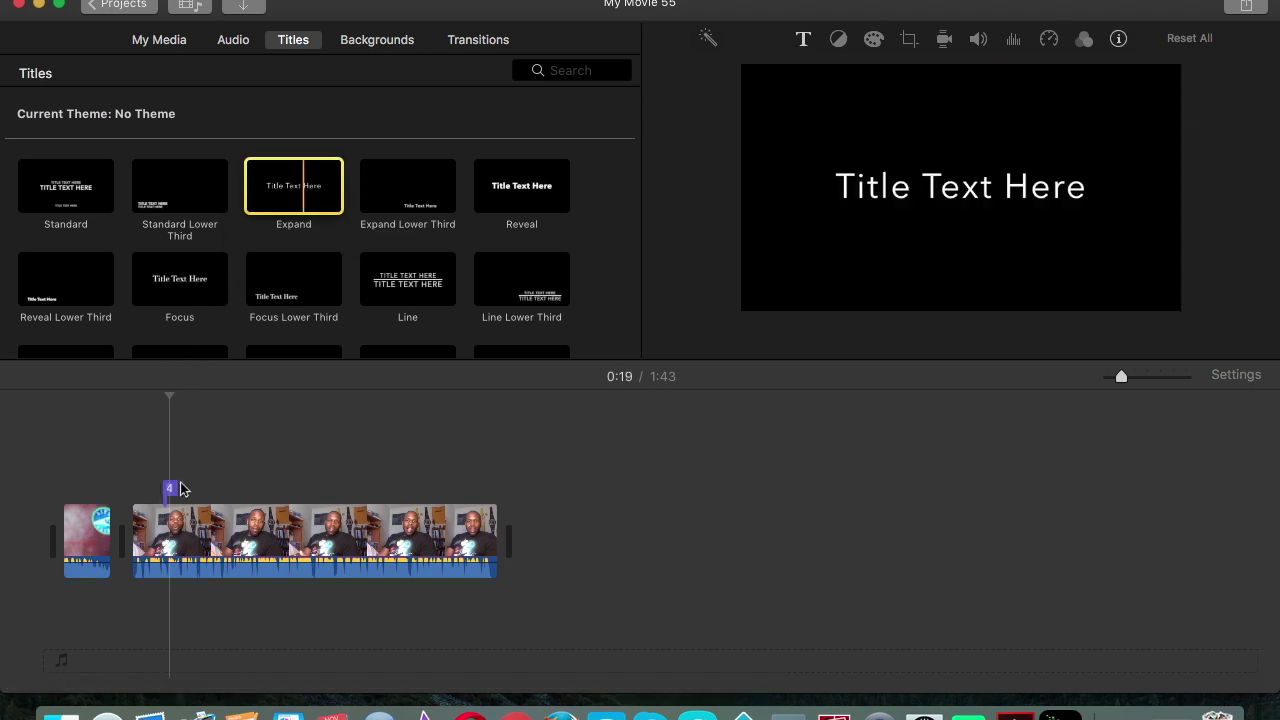
left_click_drag(170, 507, 147, 495)
left_click(145, 492)
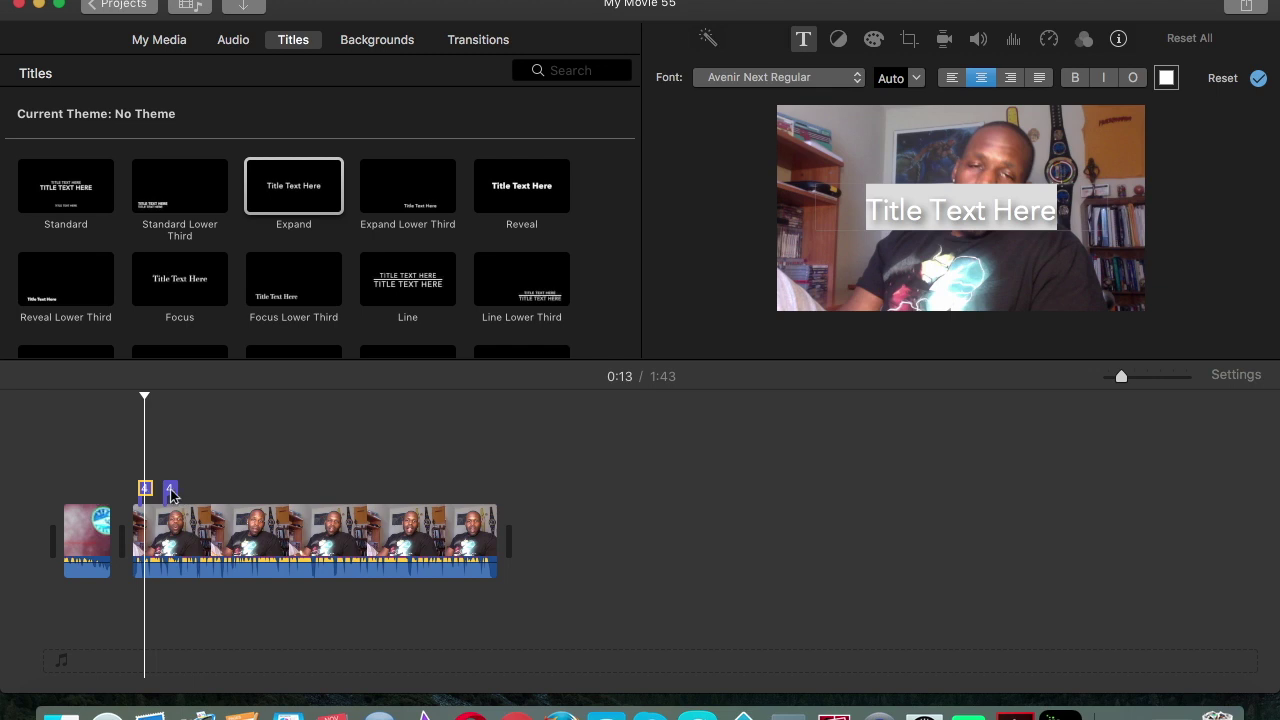
right_click(164, 515)
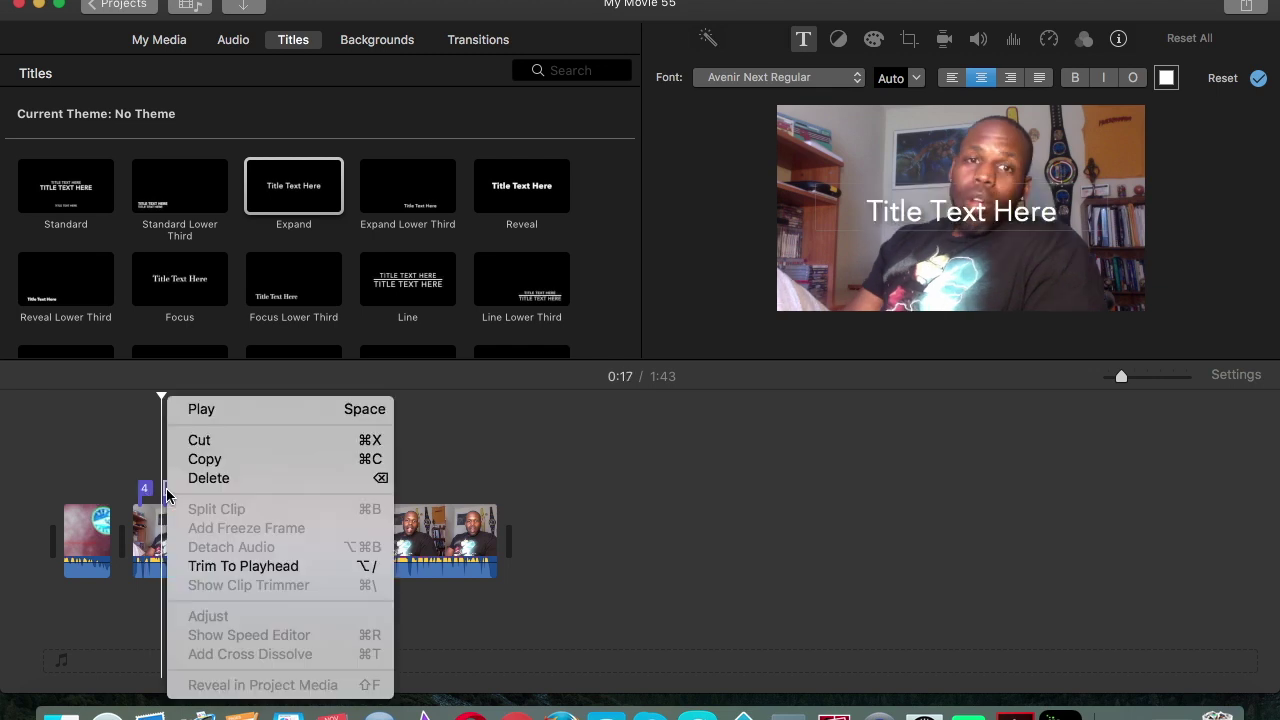
left_click(219, 479)
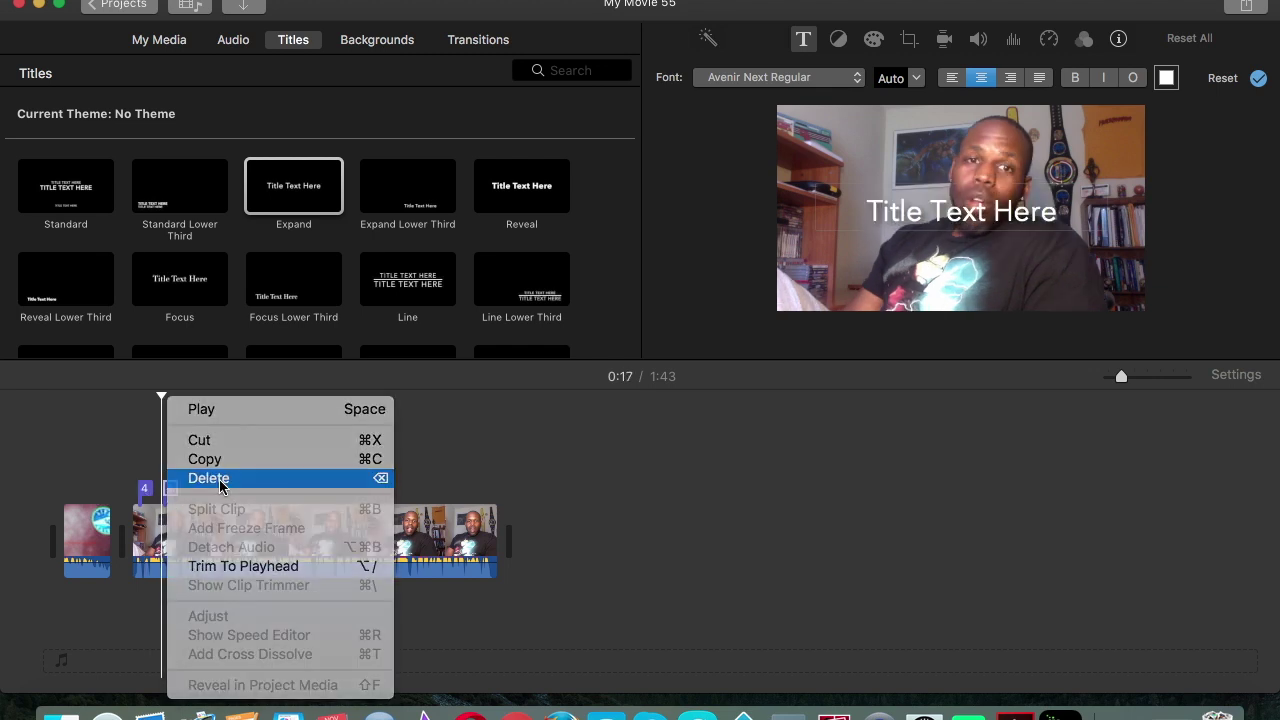
Replace the placeholder text of the Expand title over the main video with "Sexy as Hell".
left_click(144, 492)
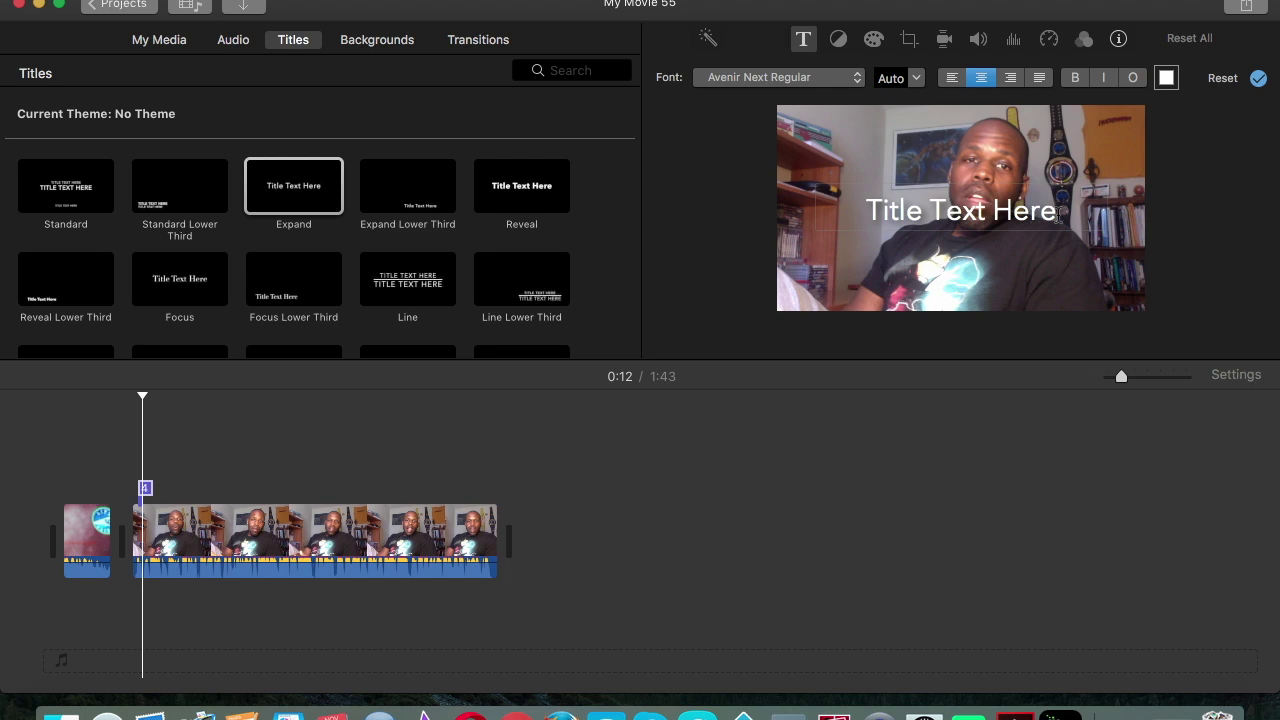
key("BackSpace")
key("BackSpace")
key("BackSpace")
key("BackSpace")
key("BackSpace")
key("BackSpace")
key("BackSpace")
key("BackSpace")
key("BackSpace")
key("BackSpace")
key("BackSpace")
key("BackSpace")
key("BackSpace")
key("BackSpace")
key("BackSpace")
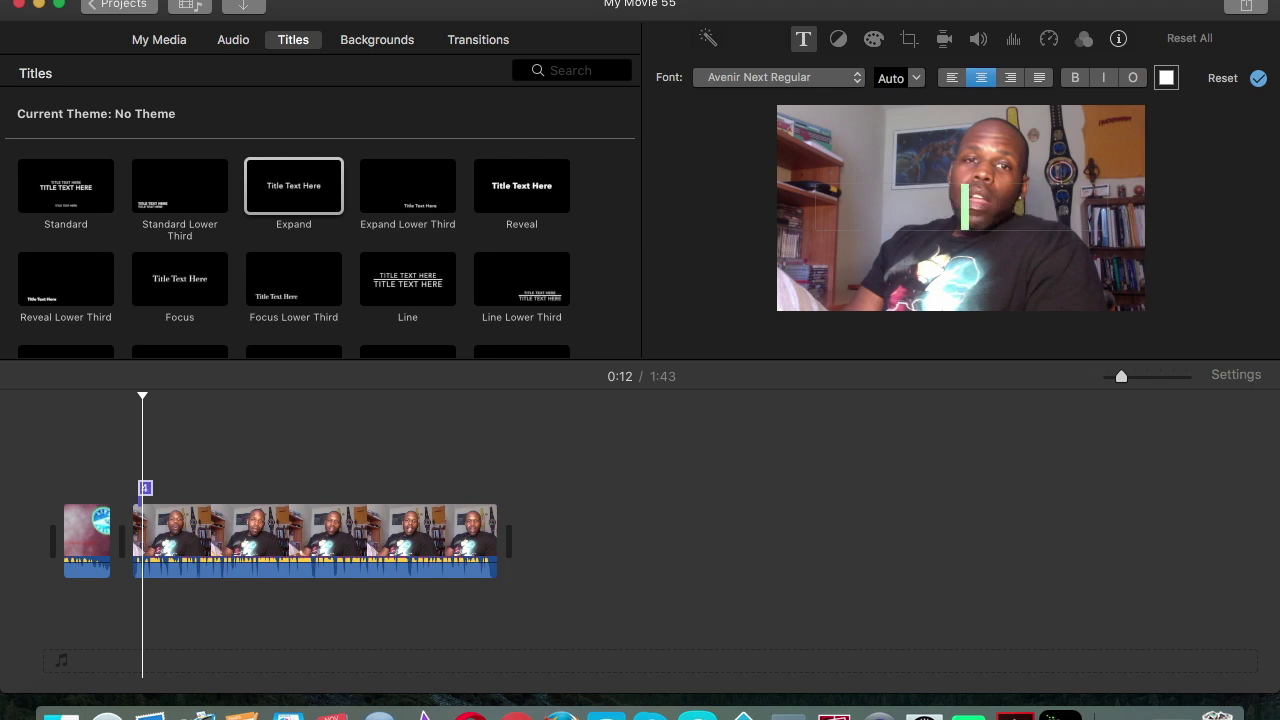
type("Sexy a")
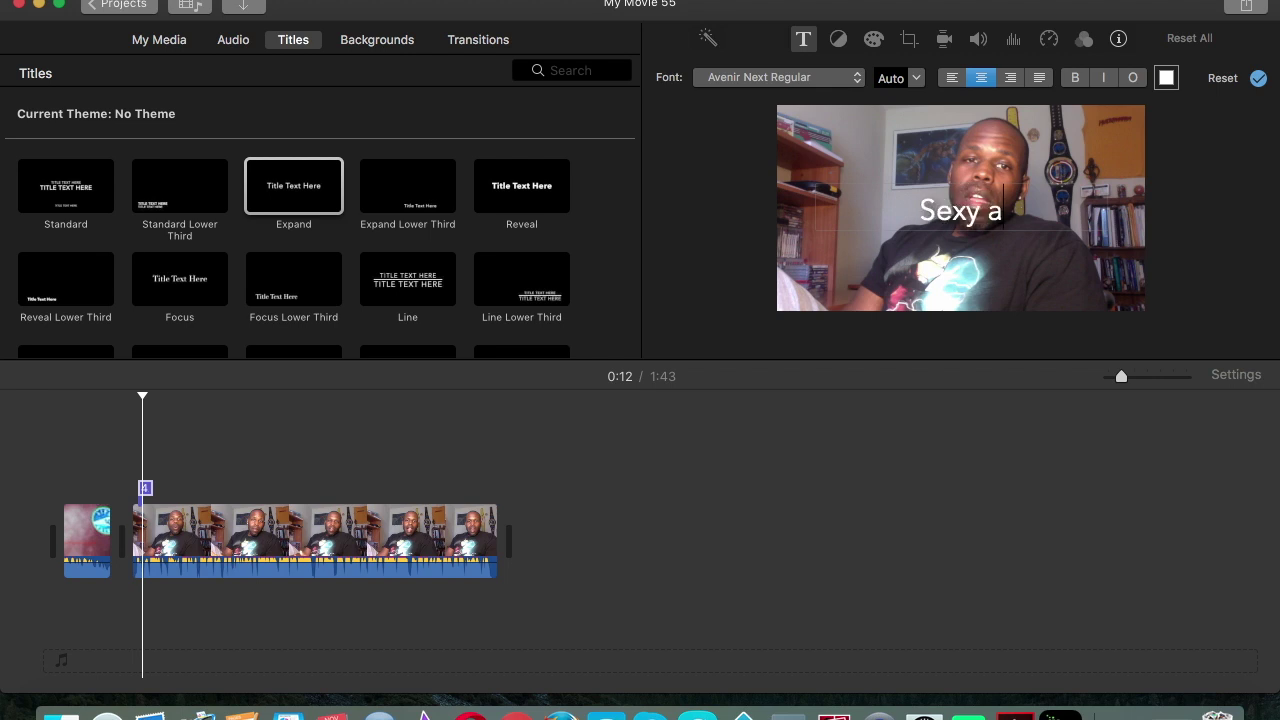
type("s Hell")
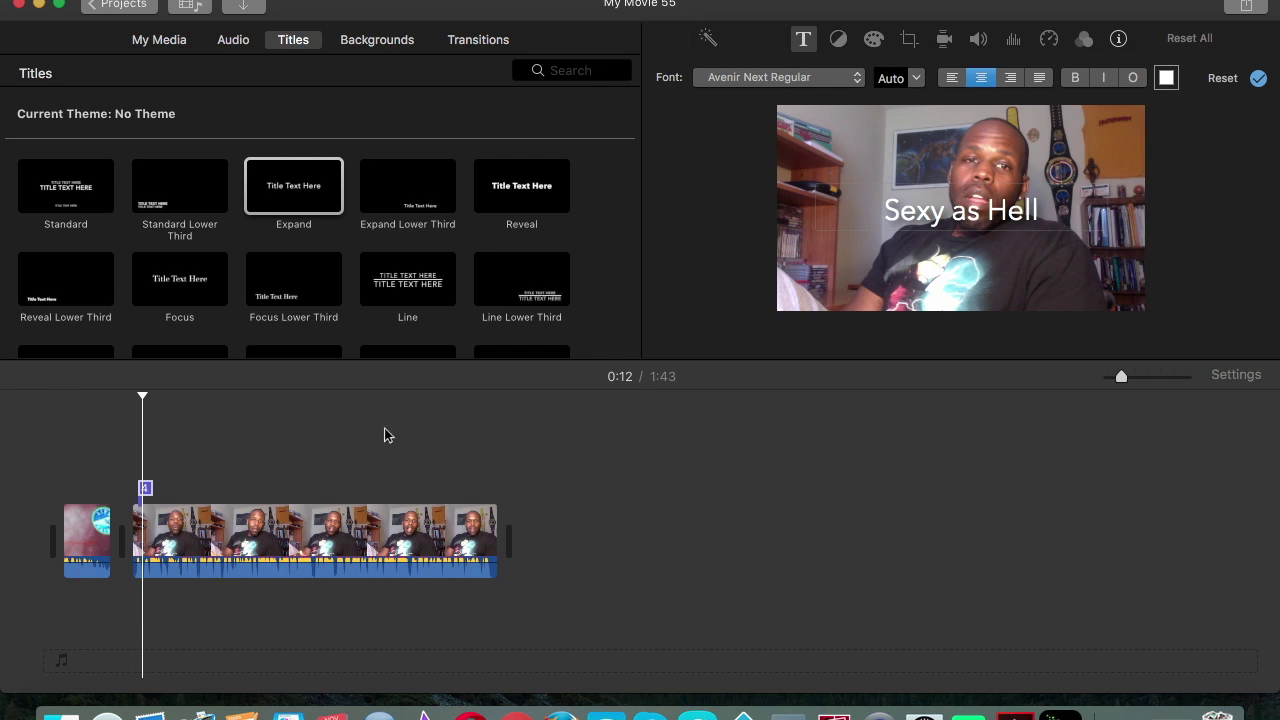
Add a Mosaic transition before the intro clip and a Circle Open transition between the intro and the main video.
left_click(472, 40)
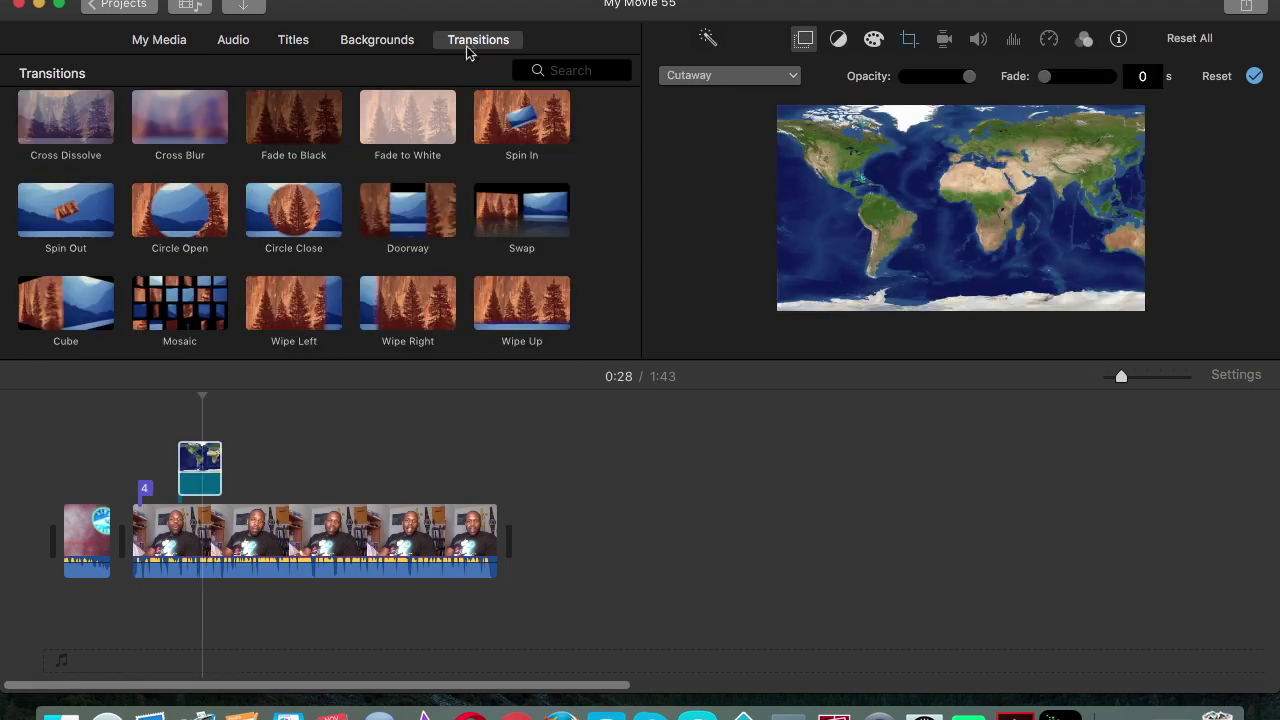
left_click(193, 213)
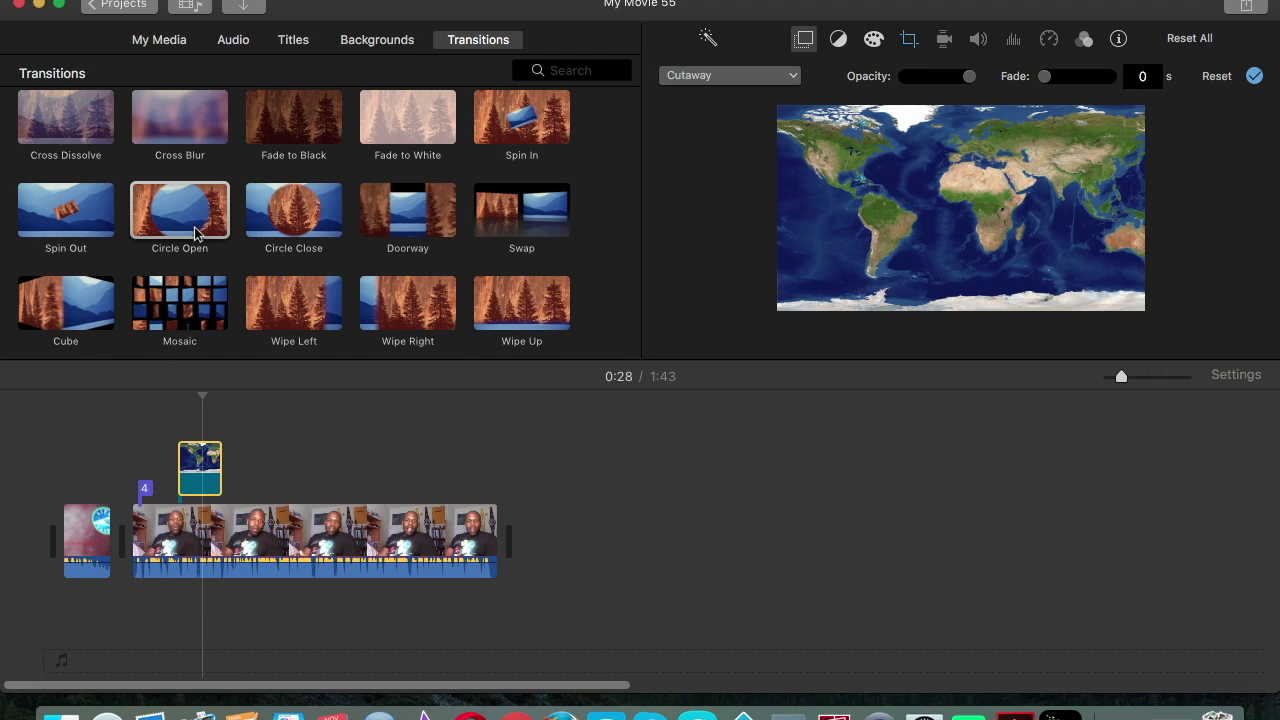
left_click_drag(192, 293, 30, 550)
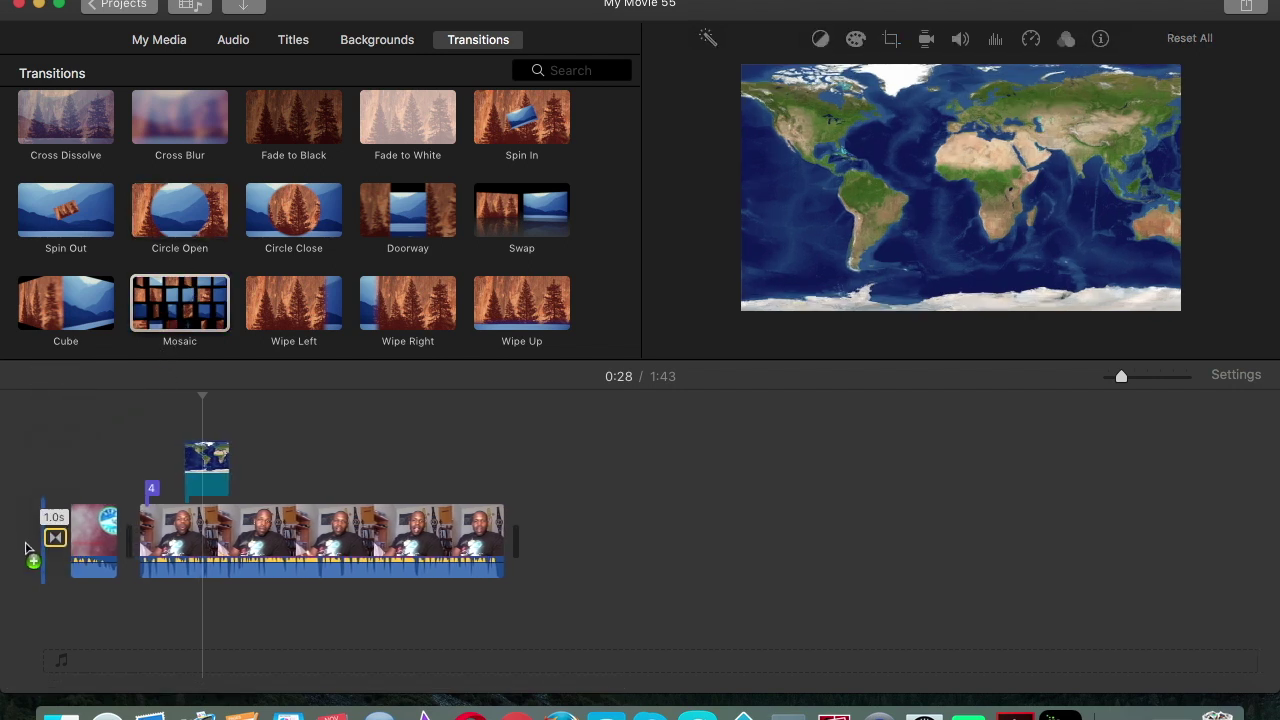
left_click_drag(188, 210, 131, 540)
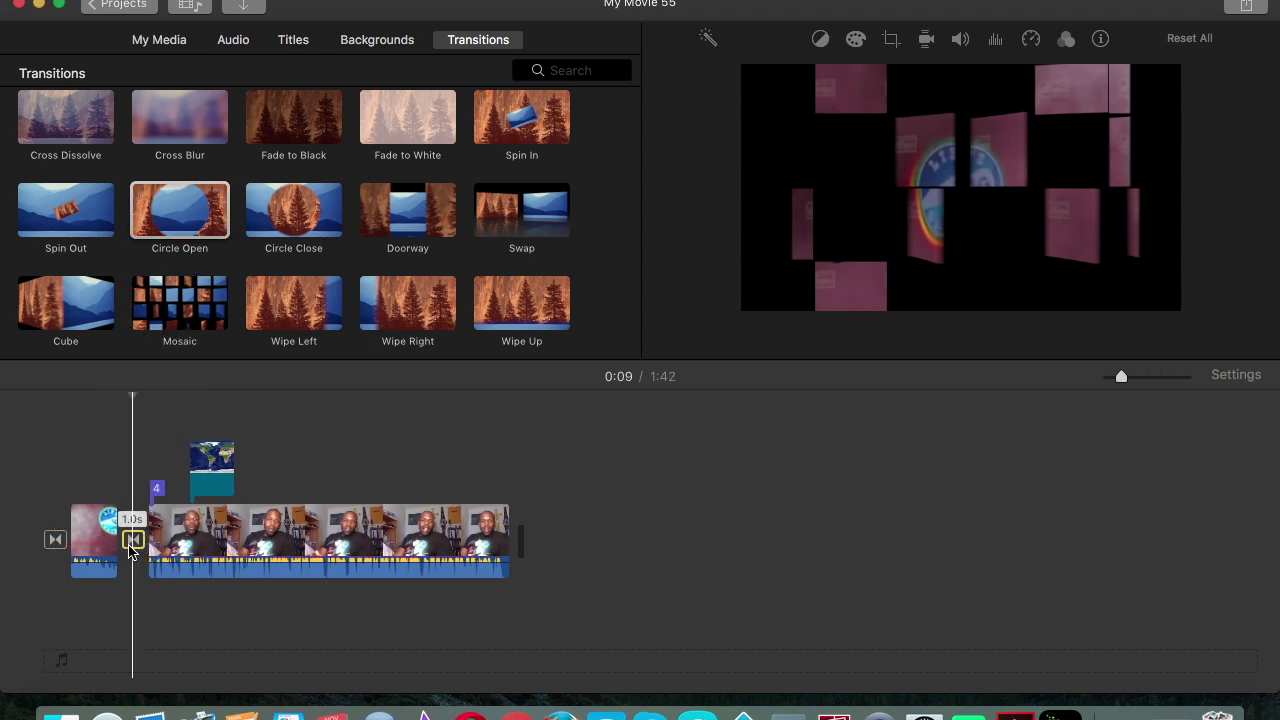
Return to the project media and move the title slightly further along the main video.
left_click(168, 47)
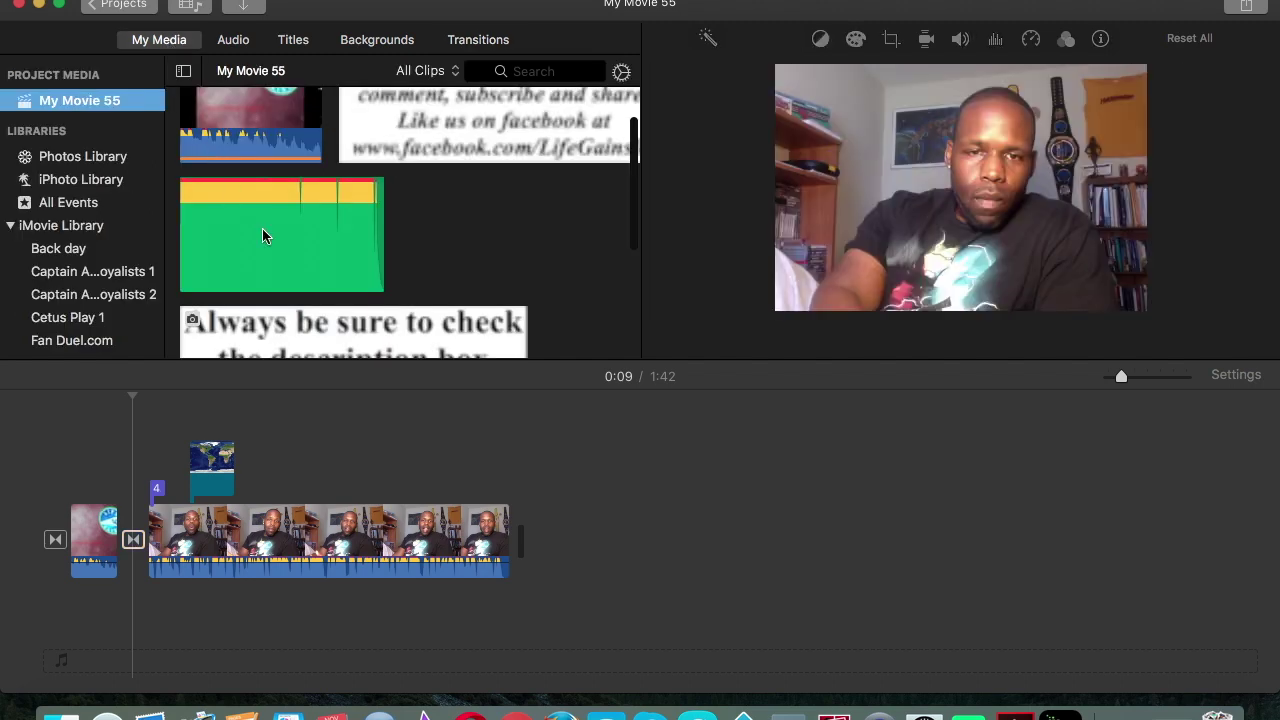
left_click(262, 228)
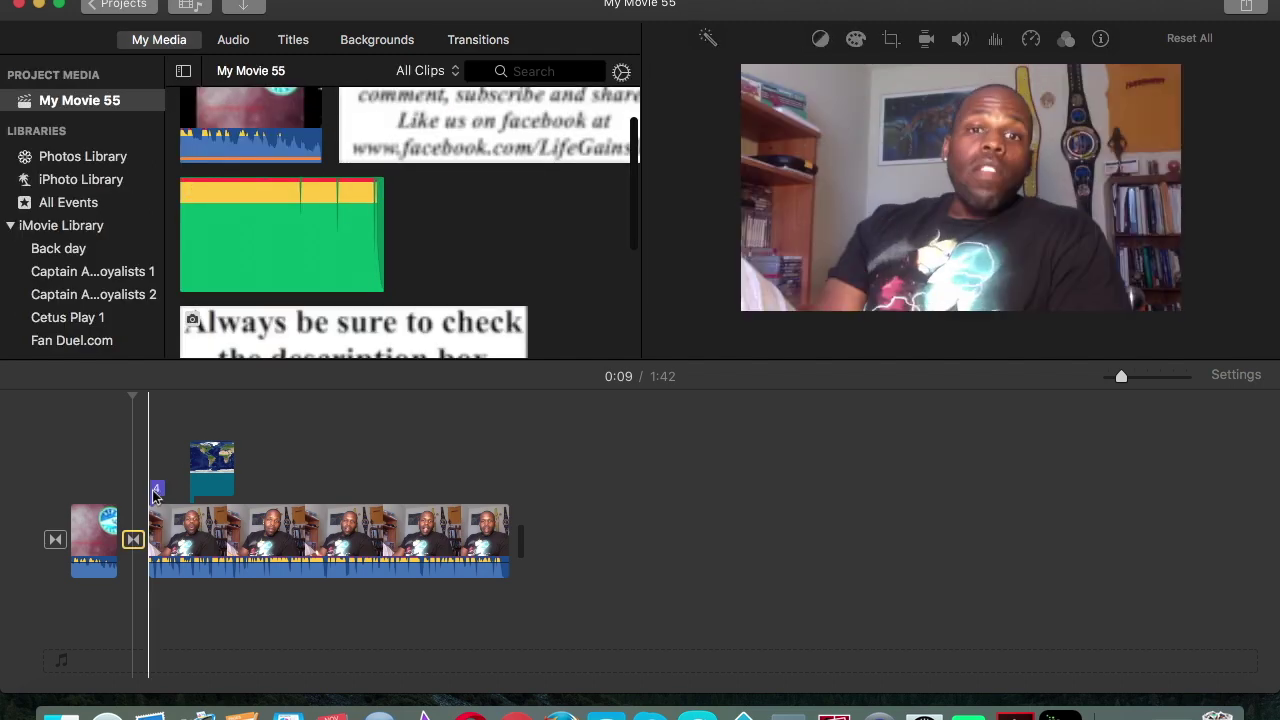
left_click(158, 496)
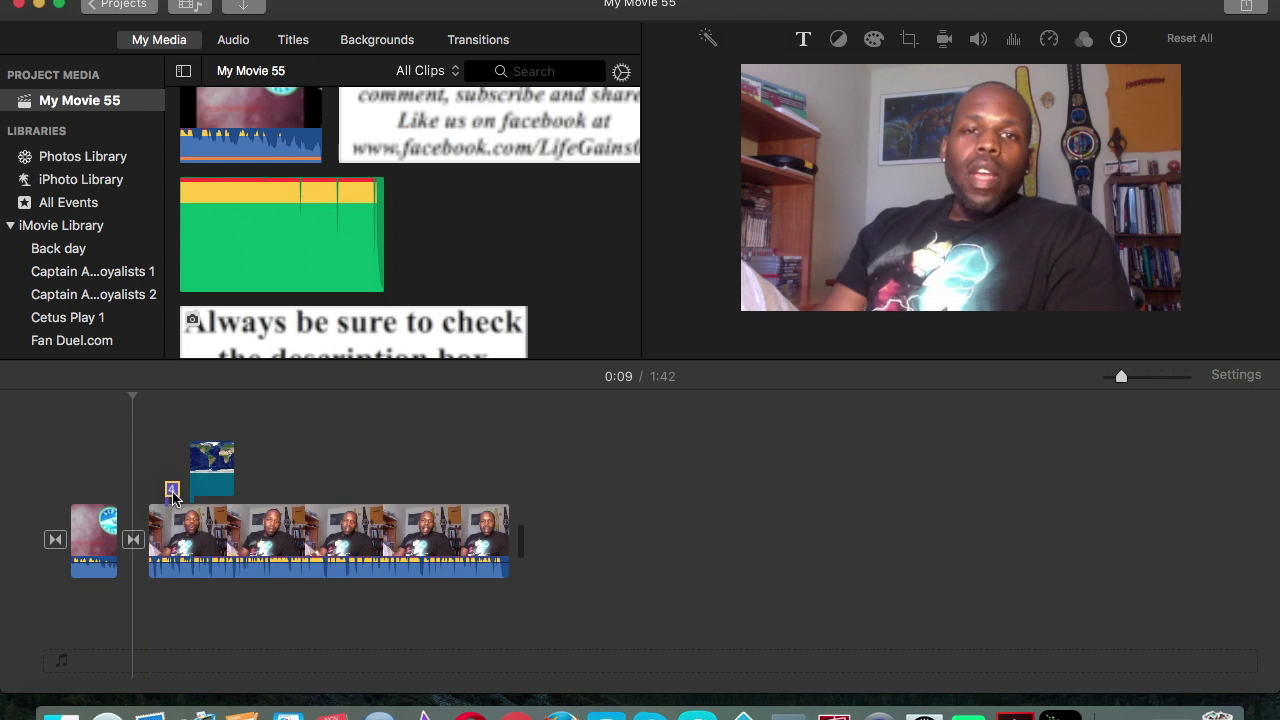
Overlay the "Dont forget to like this video" image at the start of the main video and set its crop style to Fit.
left_click_drag(406, 171, 163, 466)
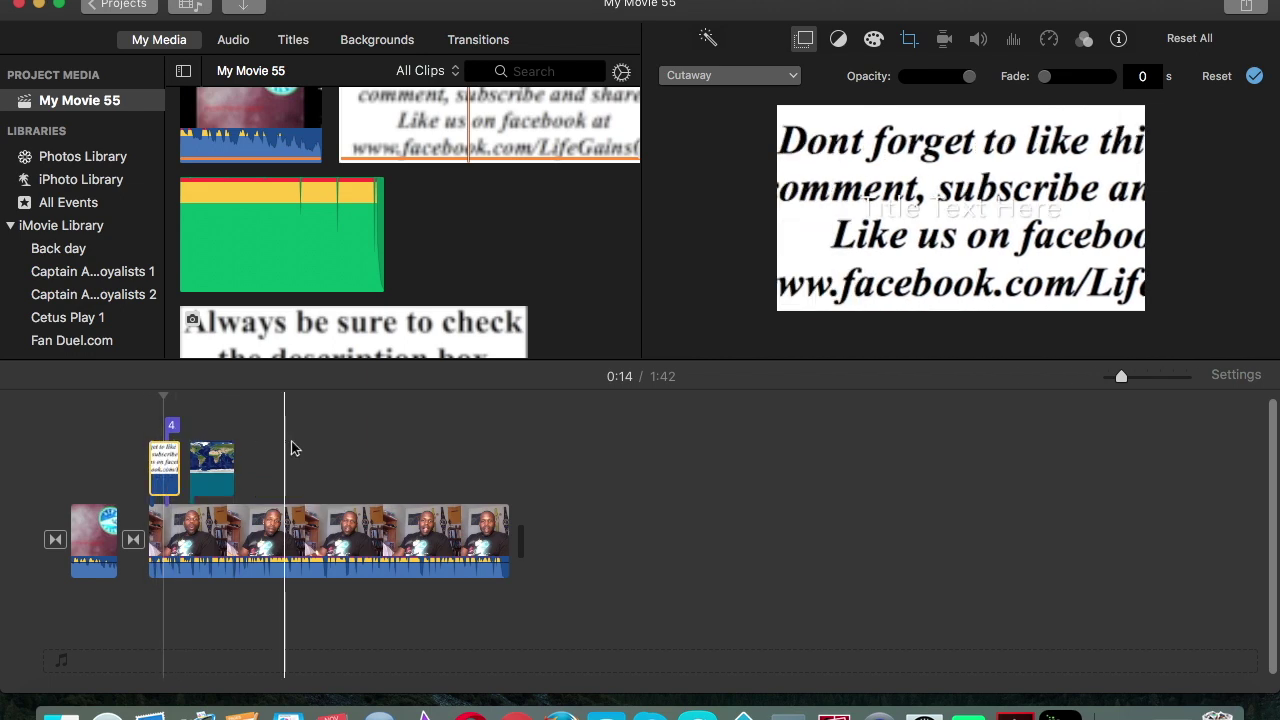
left_click(909, 40)
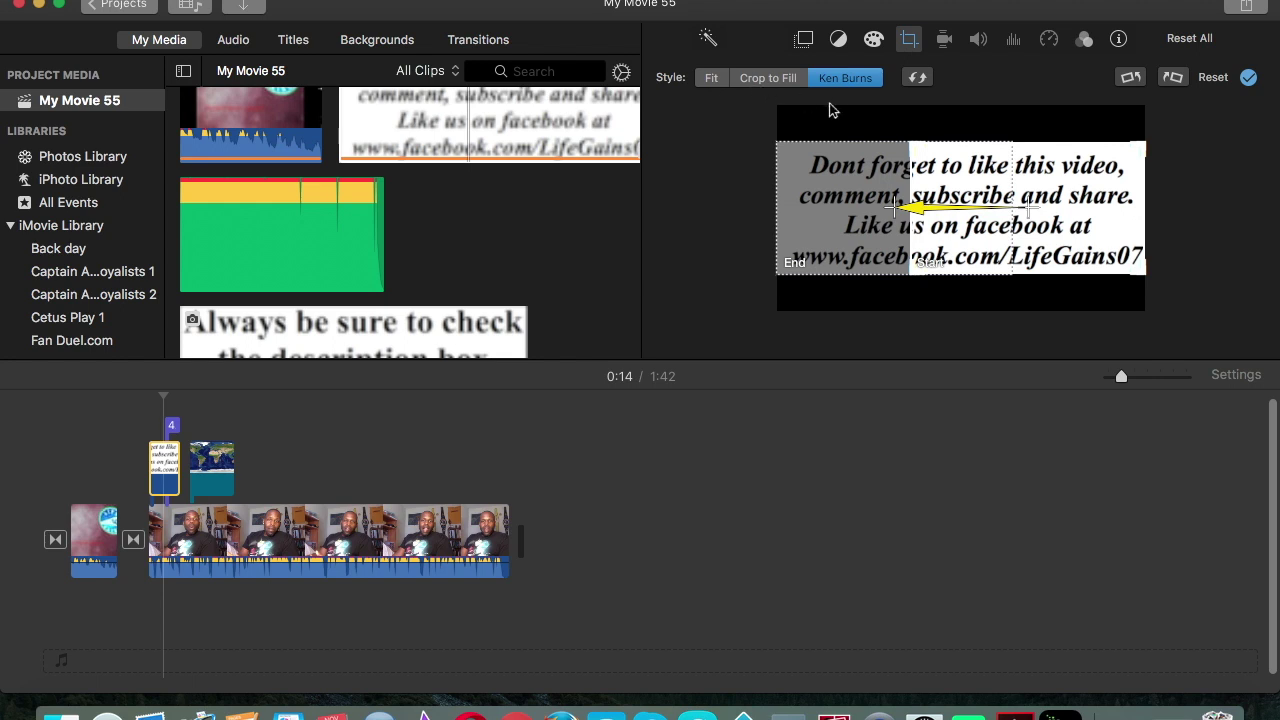
left_click(711, 80)
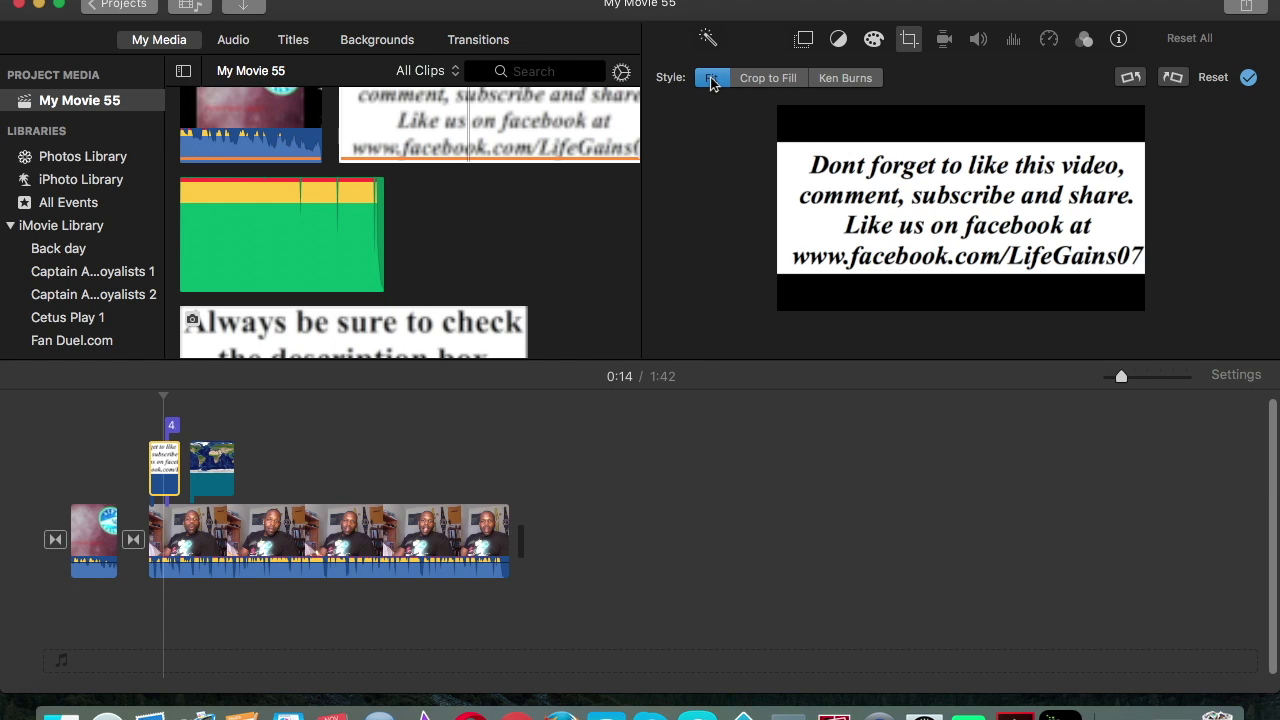
Turn the "Dont forget to like this video" overlay into a Picture in Picture, enlarge it slightly and place it in the frame's upper-left corner.
left_click(805, 41)
left_click(766, 77)
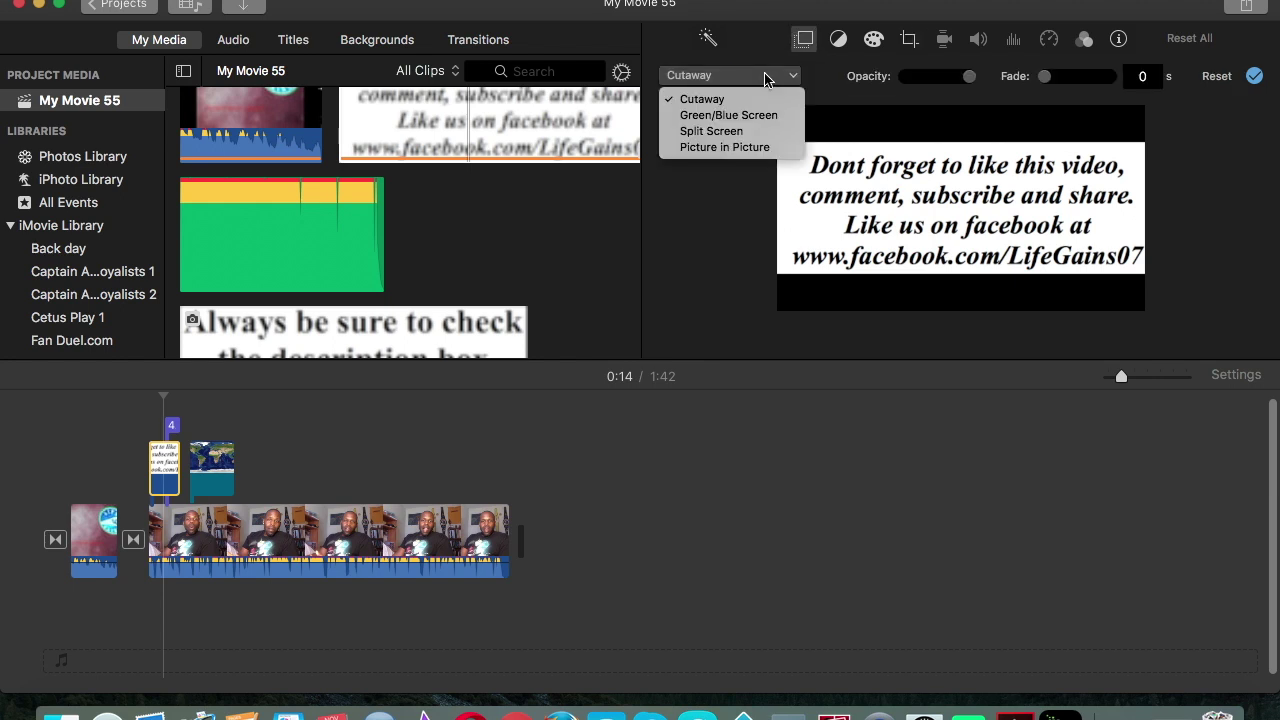
left_click(711, 148)
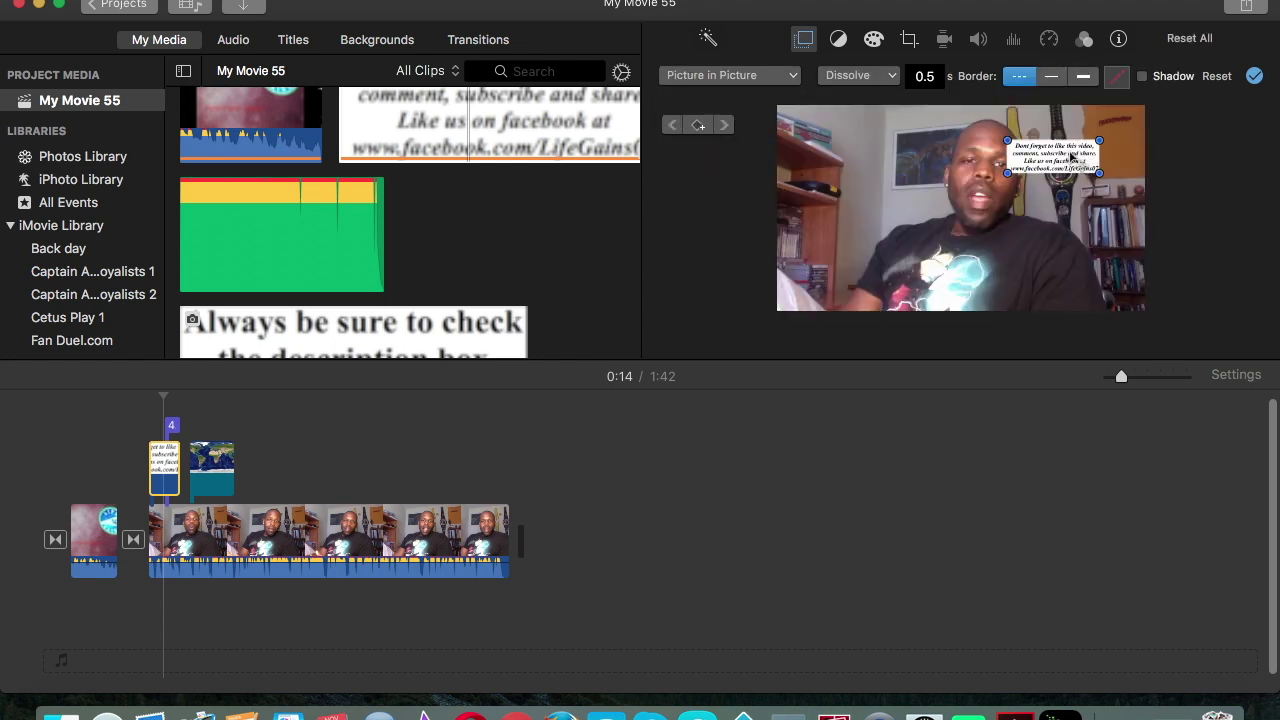
left_click_drag(1007, 175, 965, 250)
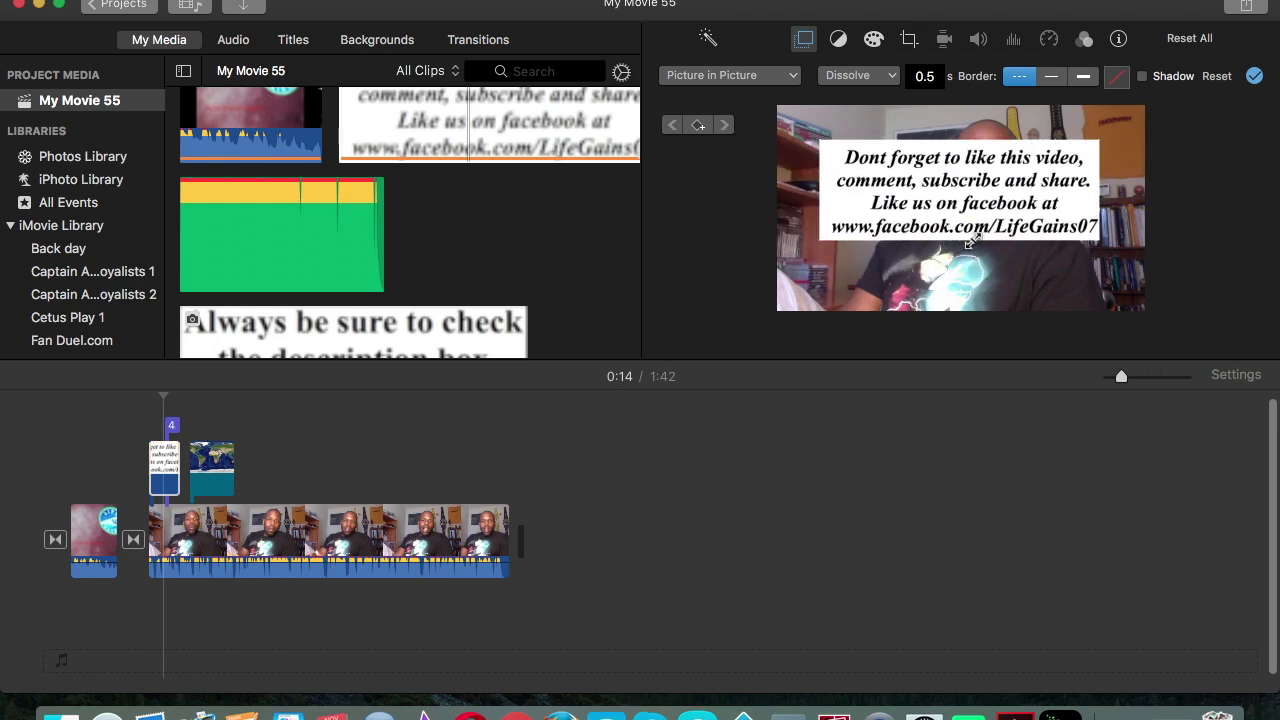
mouse_move(1008, 214)
left_mouse_down()
mouse_move(1090, 198)
mouse_move(1050, 200)
mouse_move(1004, 238)
left_mouse_up()
left_click_drag(1110, 278, 862, 137)
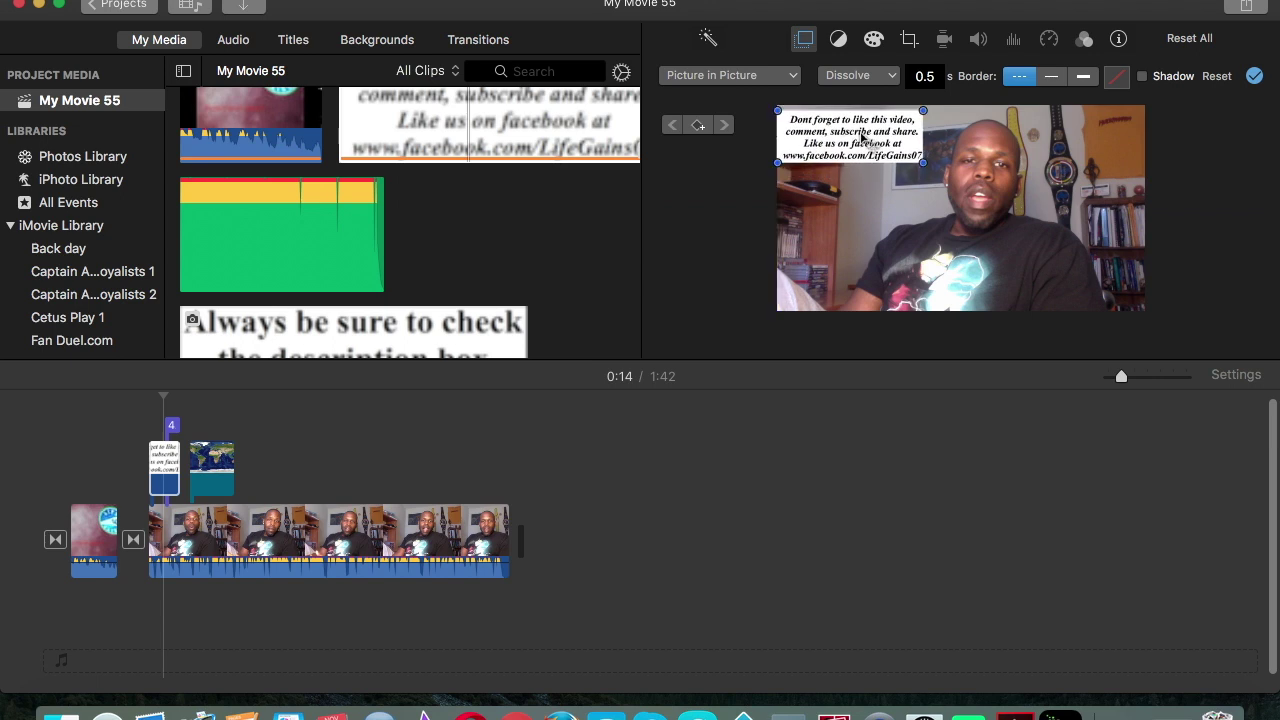
Color-correct the main video by slightly lowering its contrast and adjusting its saturation.
left_click(253, 530)
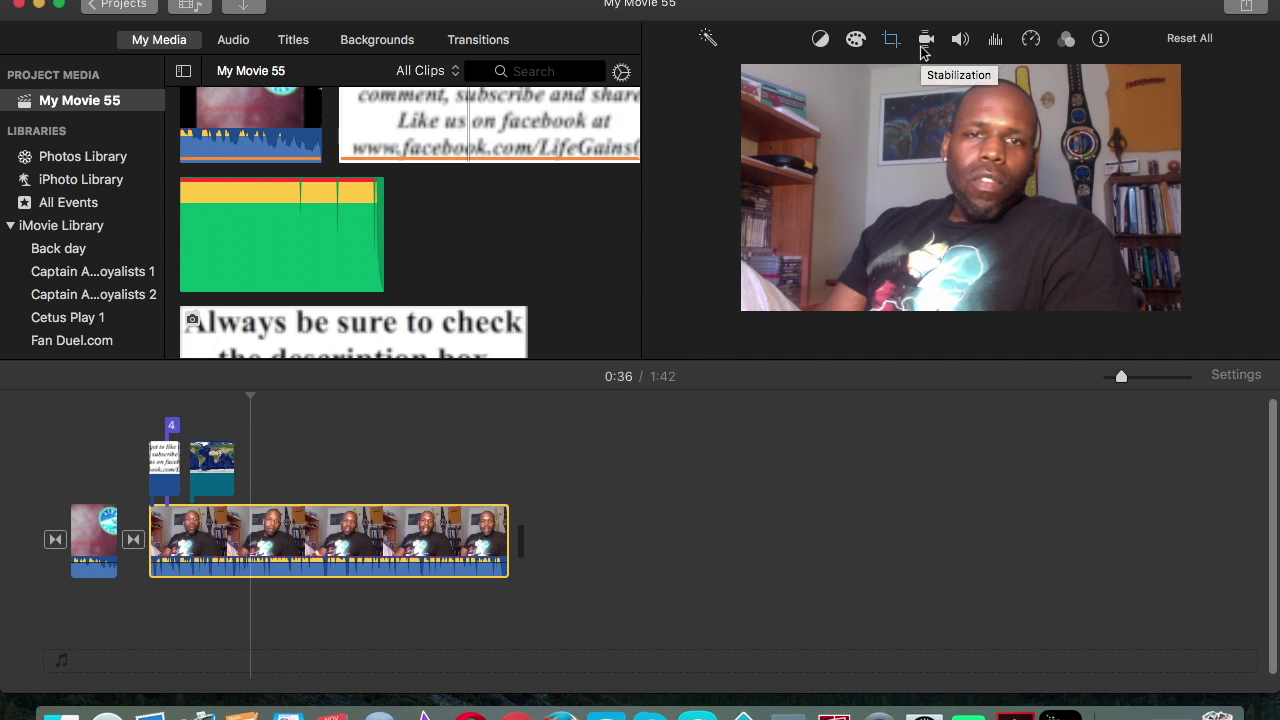
key("XF86AudioRaiseVolume")
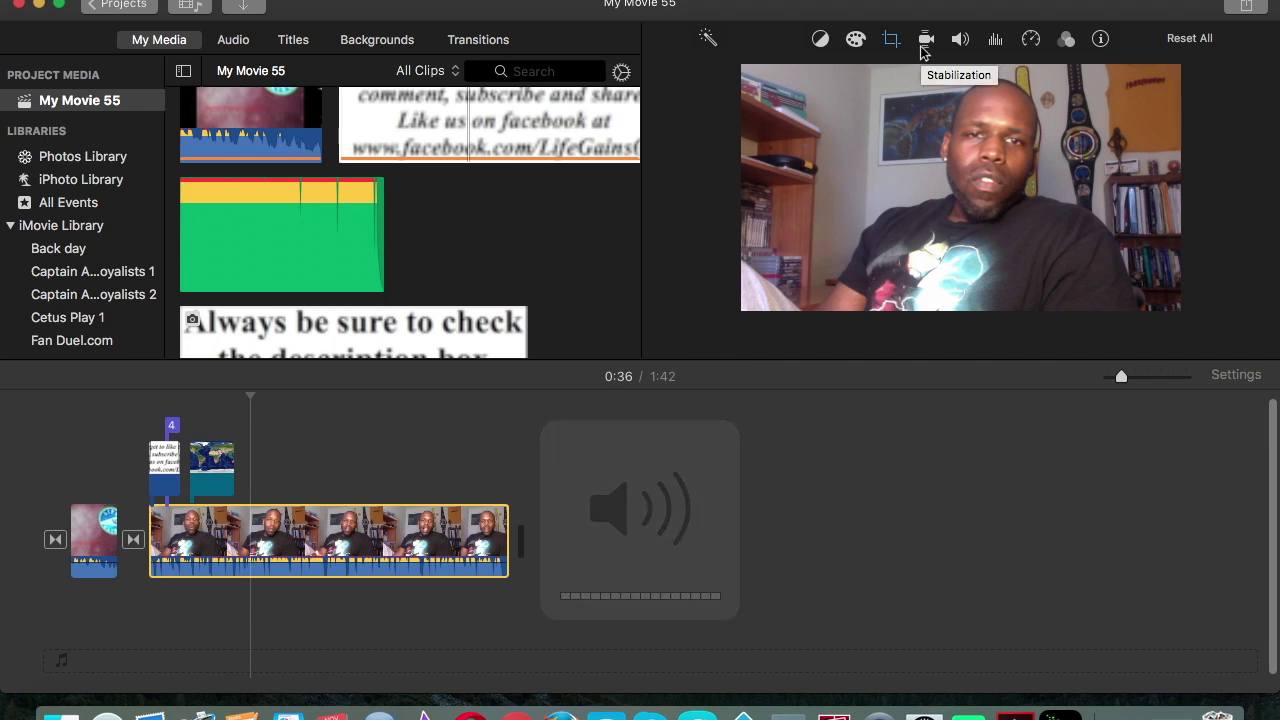
left_click(855, 42)
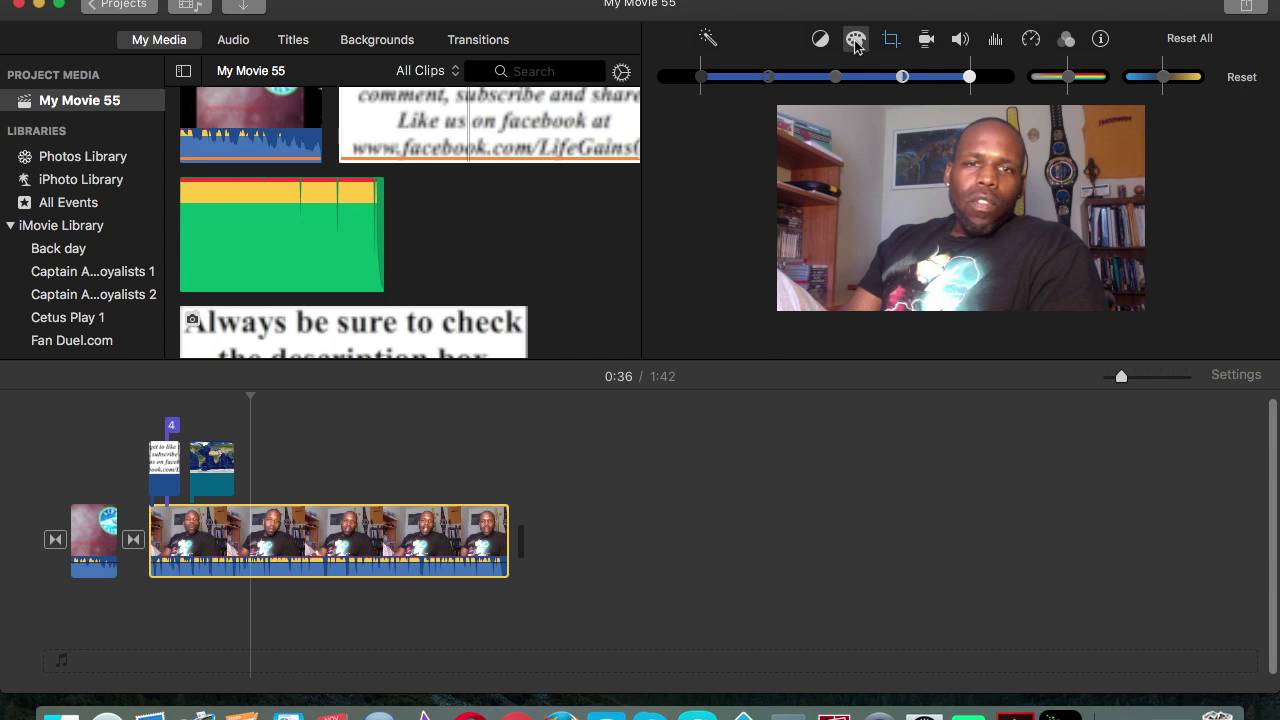
mouse_move(902, 80)
left_mouse_down()
mouse_move(835, 80)
mouse_move(905, 77)
mouse_move(858, 80)
mouse_move(896, 72)
left_mouse_up()
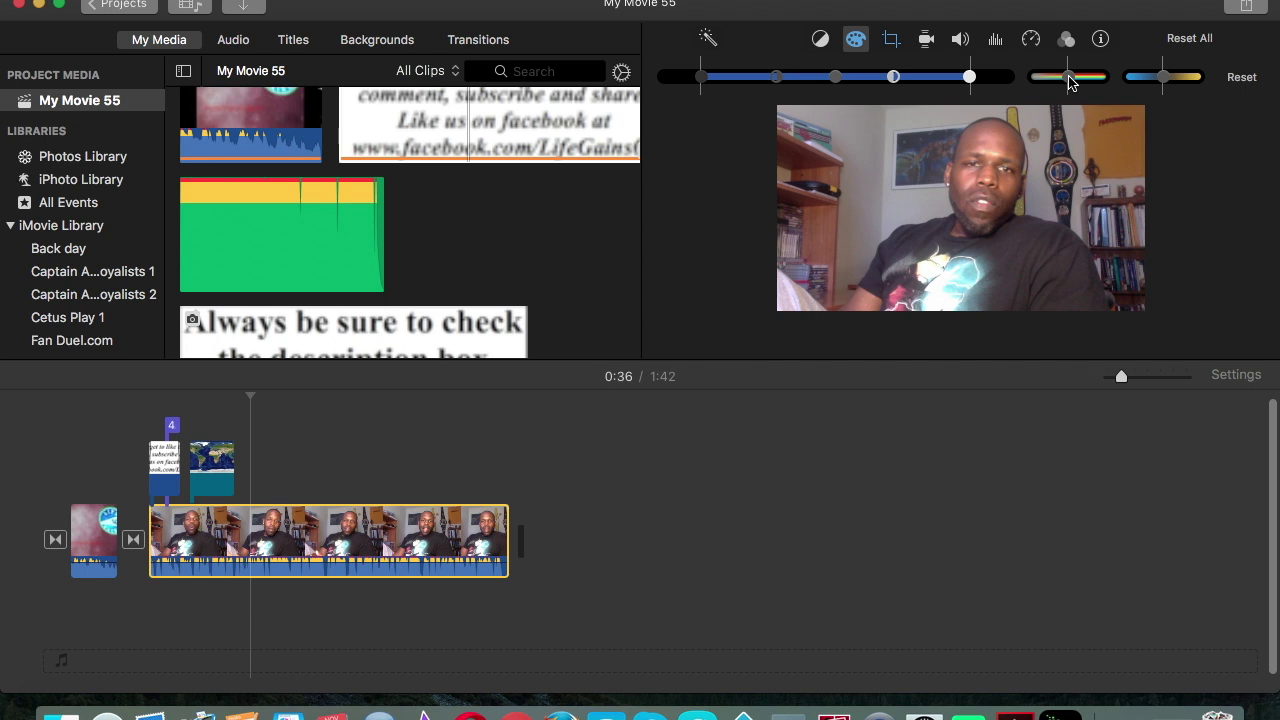
mouse_move(1068, 80)
left_mouse_down()
mouse_move(1100, 80)
mouse_move(1075, 83)
left_mouse_up()
Set the main video's audio equalizer to Bass Boost.
left_click(996, 40)
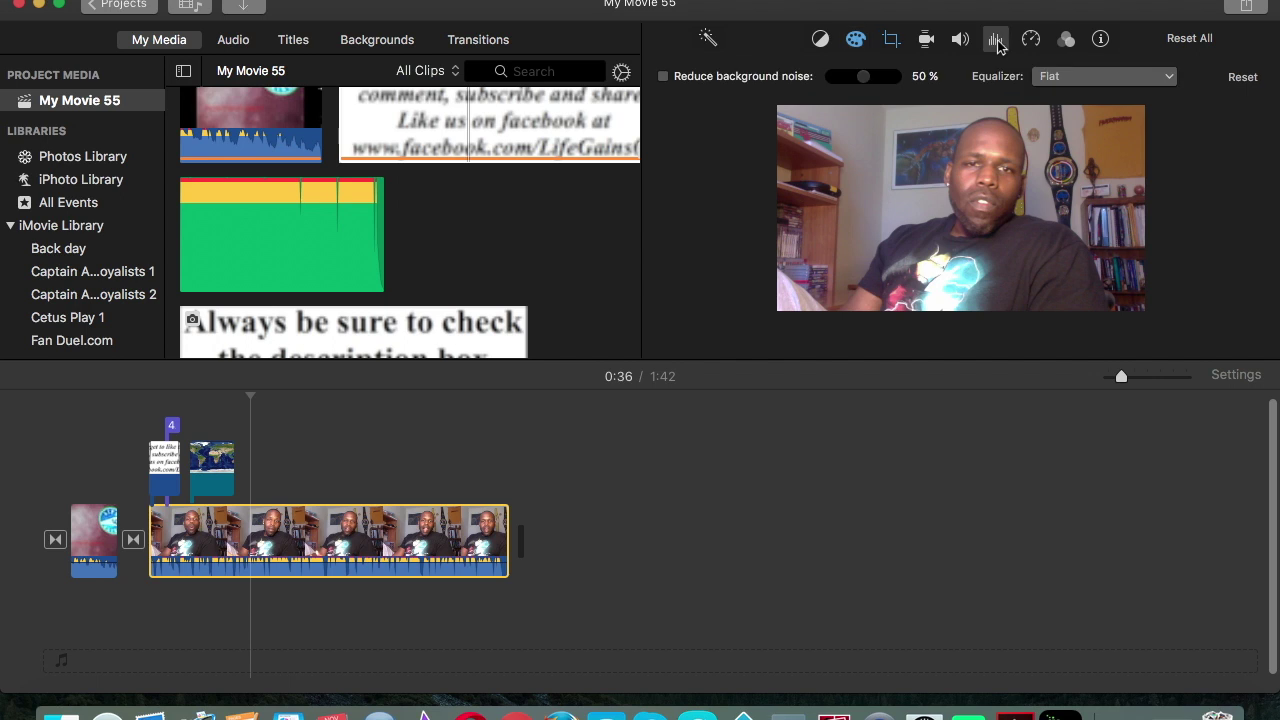
left_click(663, 77)
left_click(1083, 78)
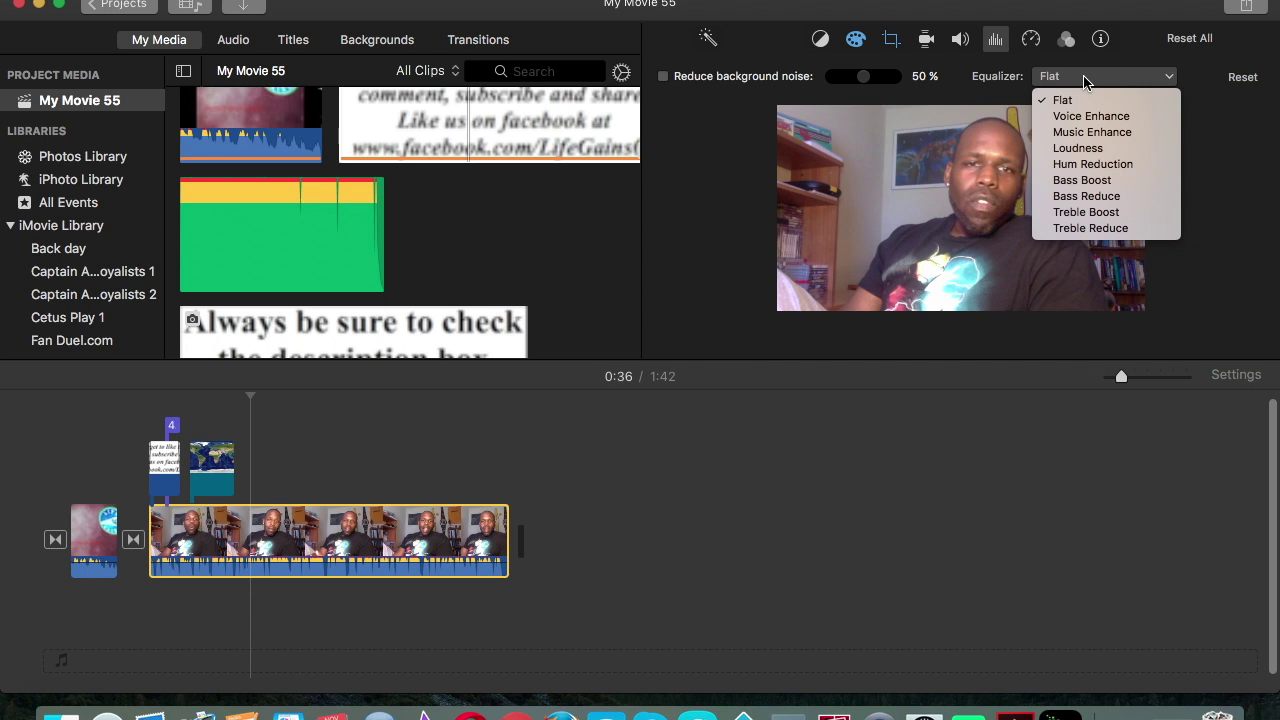
left_click(1104, 184)
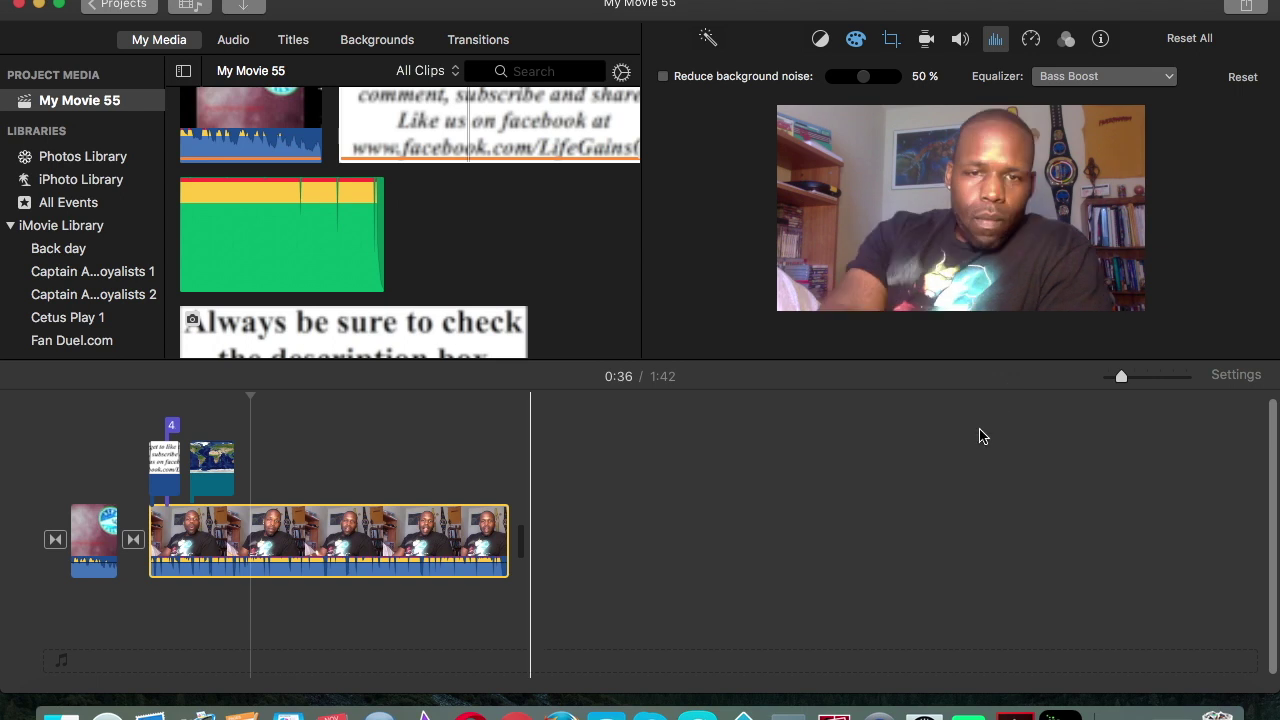
Examine the main video's stabilization, volume and speed options, keeping the speed at Normal.
left_click(926, 40)
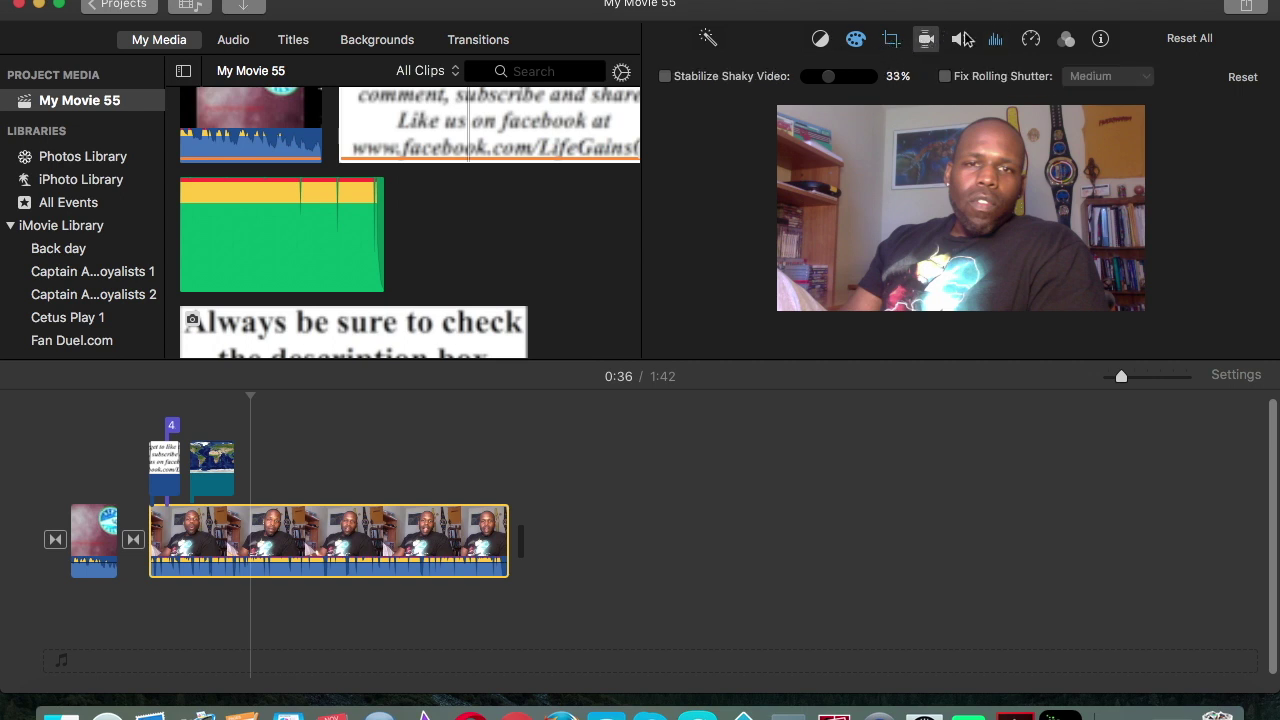
left_click(963, 39)
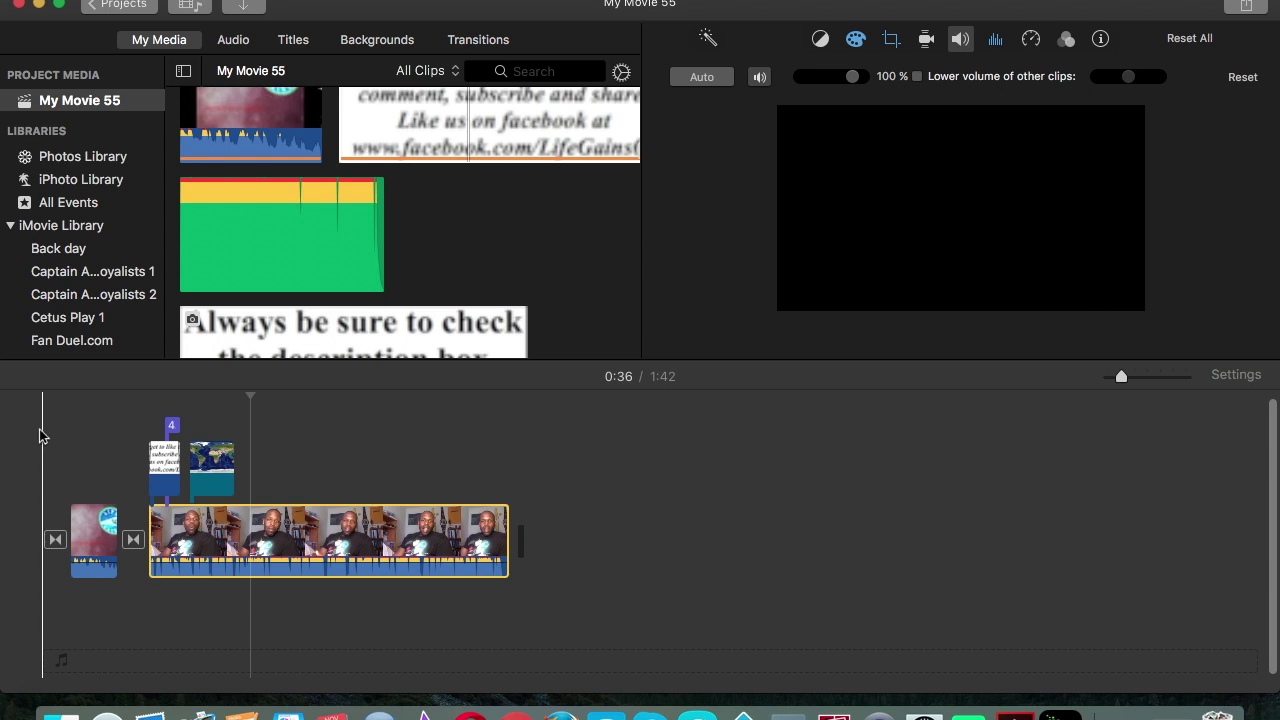
key("space")
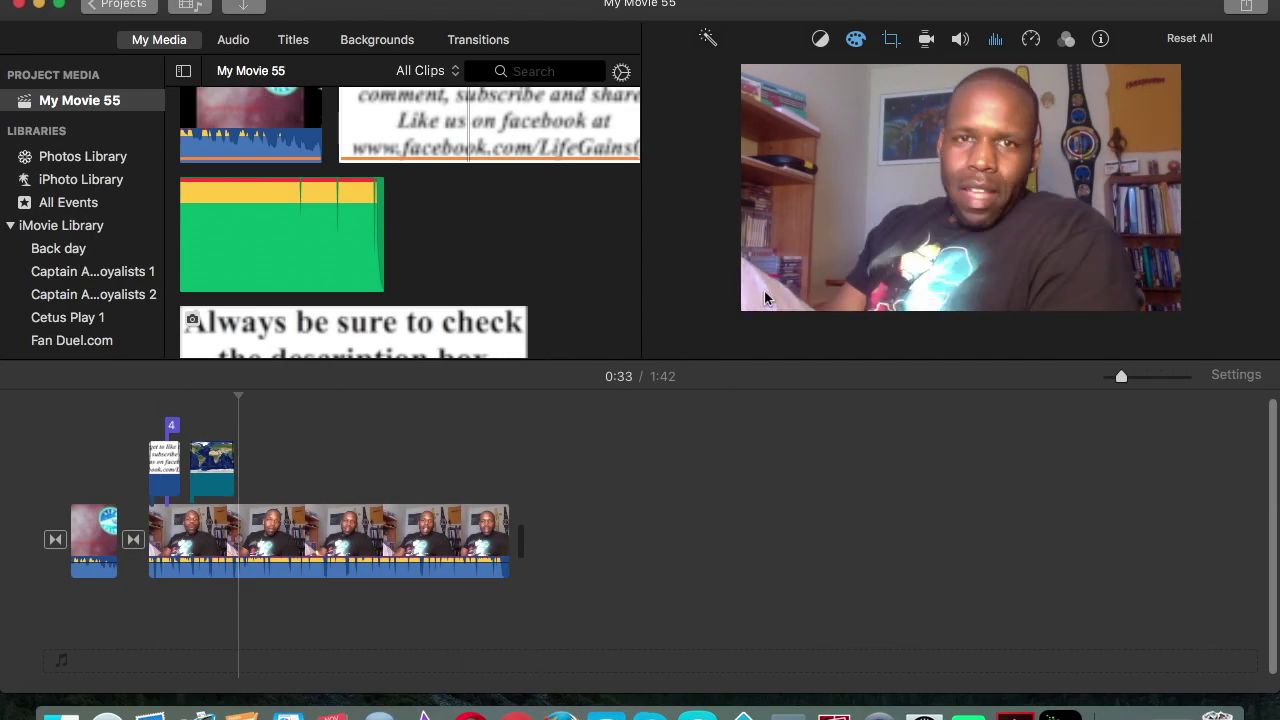
left_click(1031, 45)
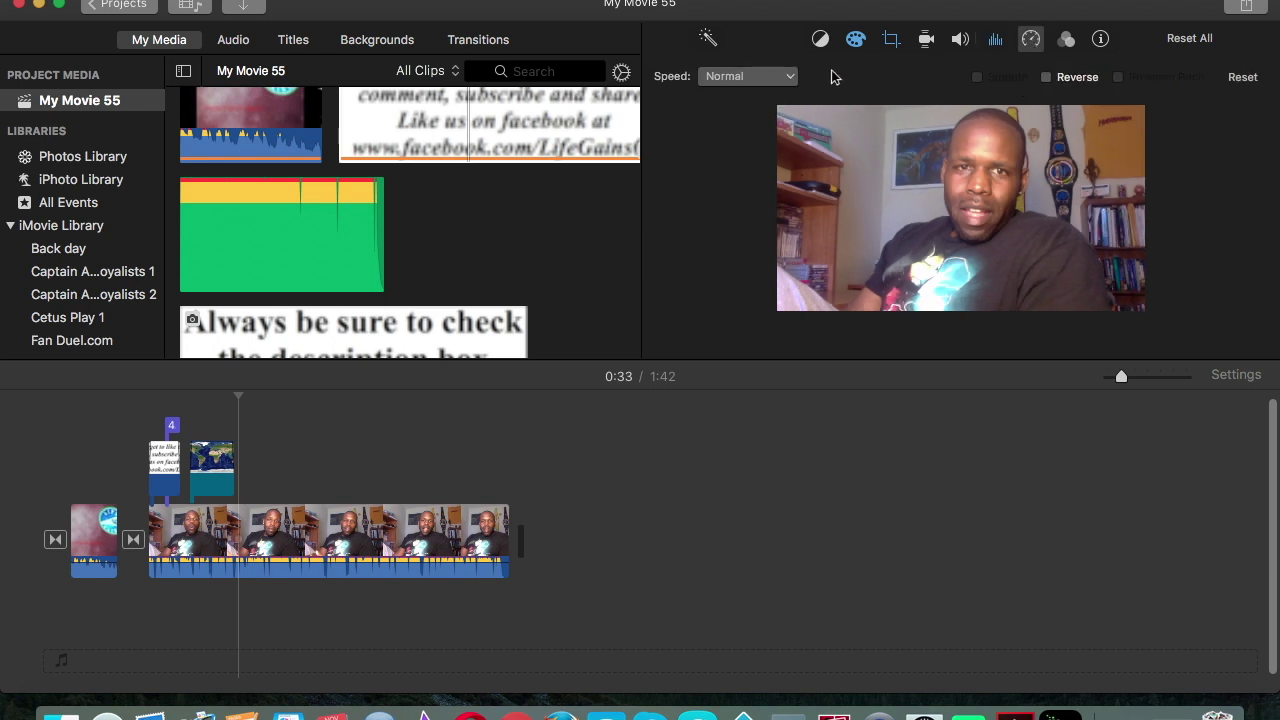
left_click(738, 78)
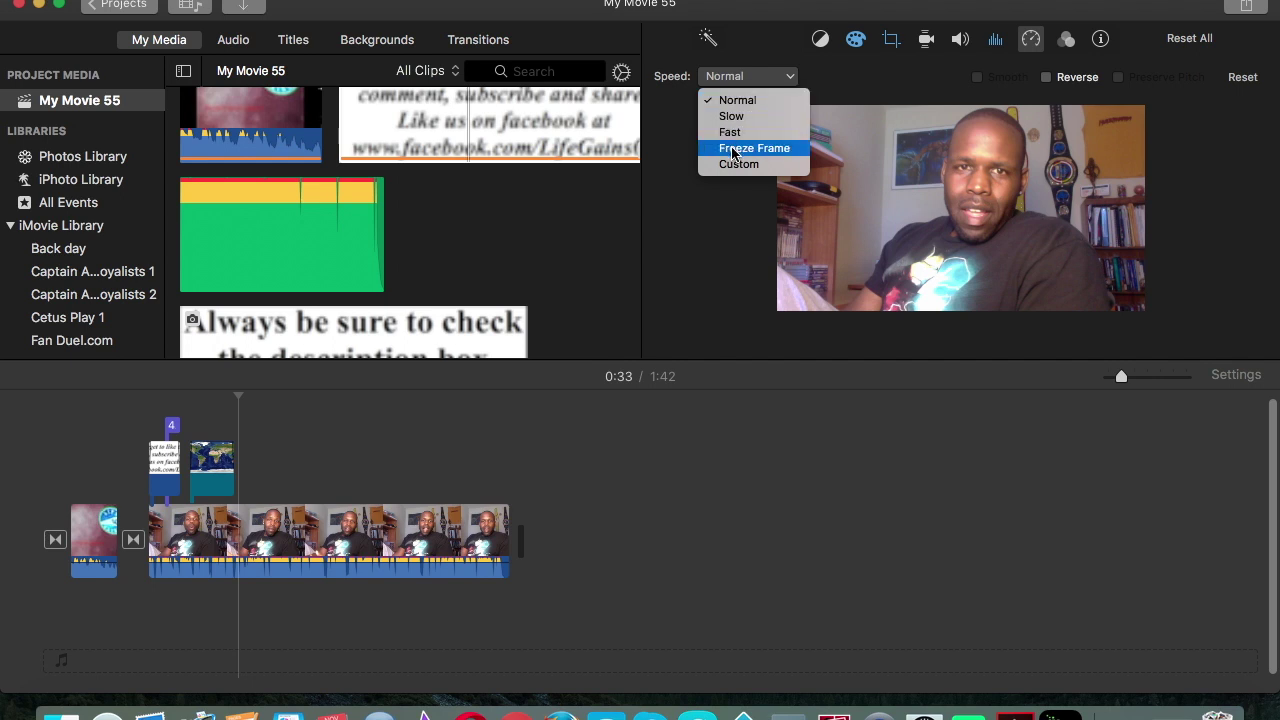
left_click(727, 104)
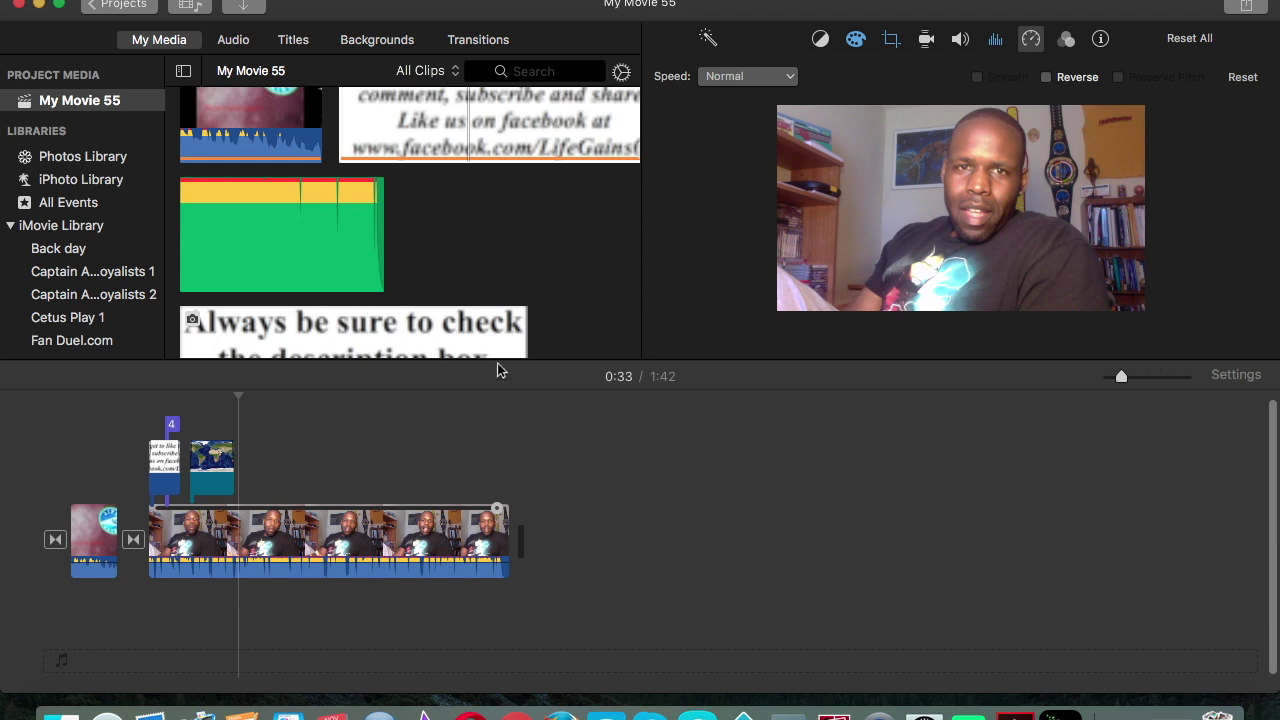
Add the Shake music beneath the main video and trim it to end with the video.
left_click_drag(340, 240, 155, 605)
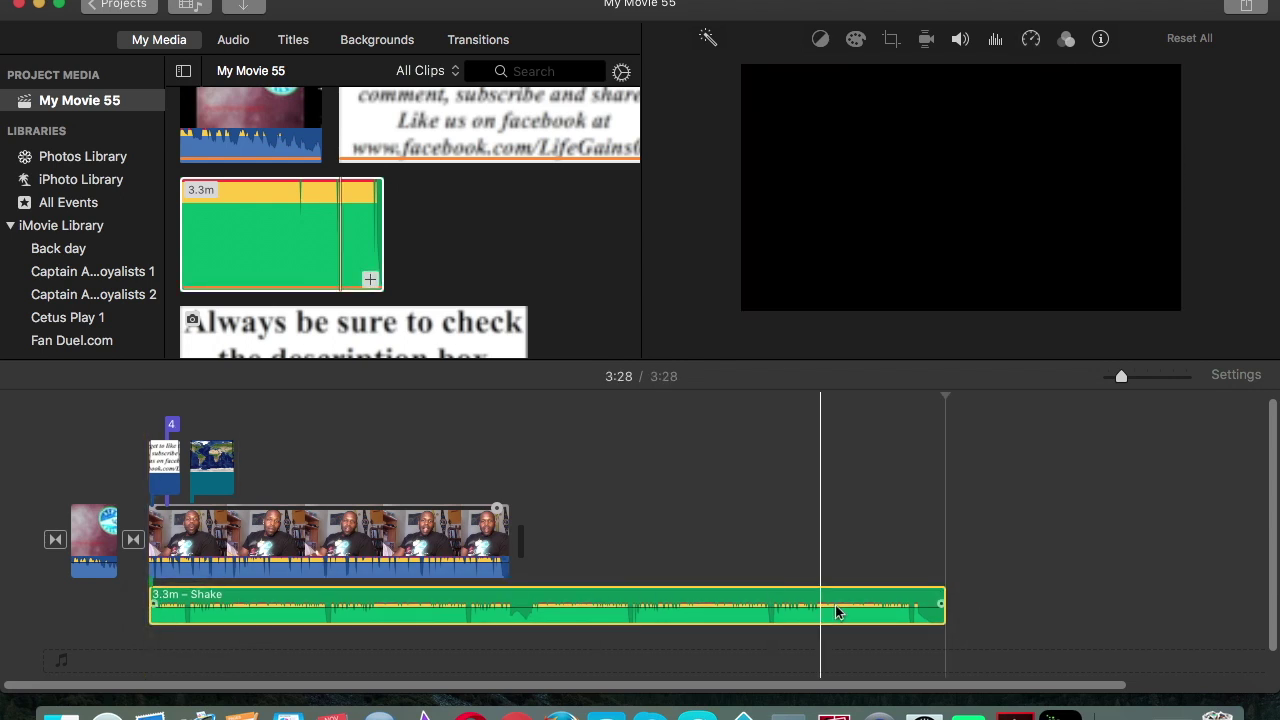
left_click_drag(947, 594, 520, 589)
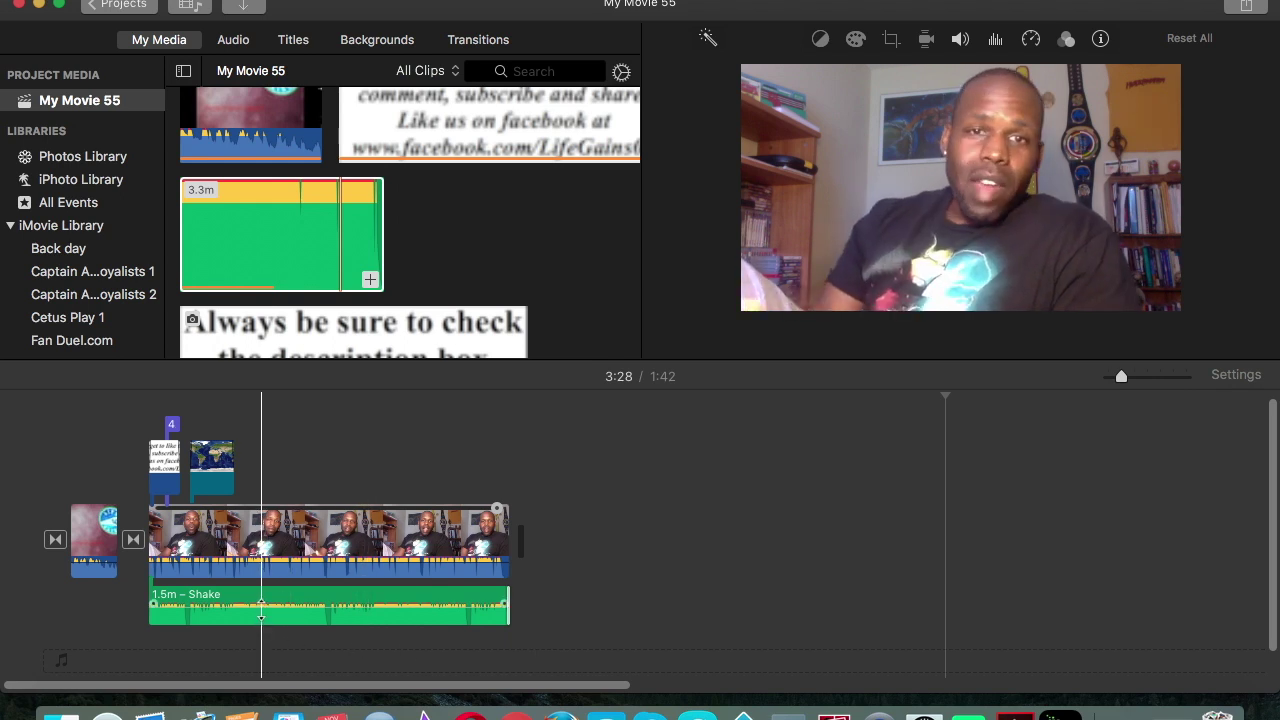
Lower the Shake music's volume to 3% and play the project to check the sound balance.
mouse_move(261, 603)
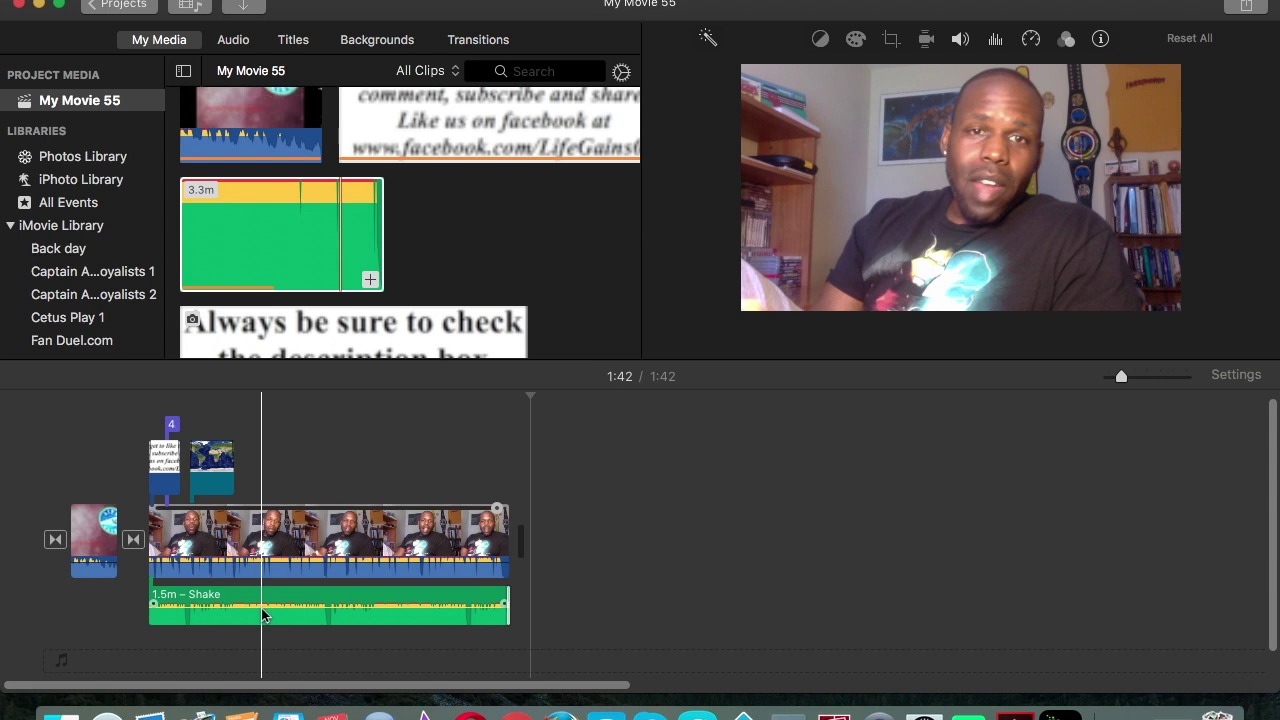
key("space")
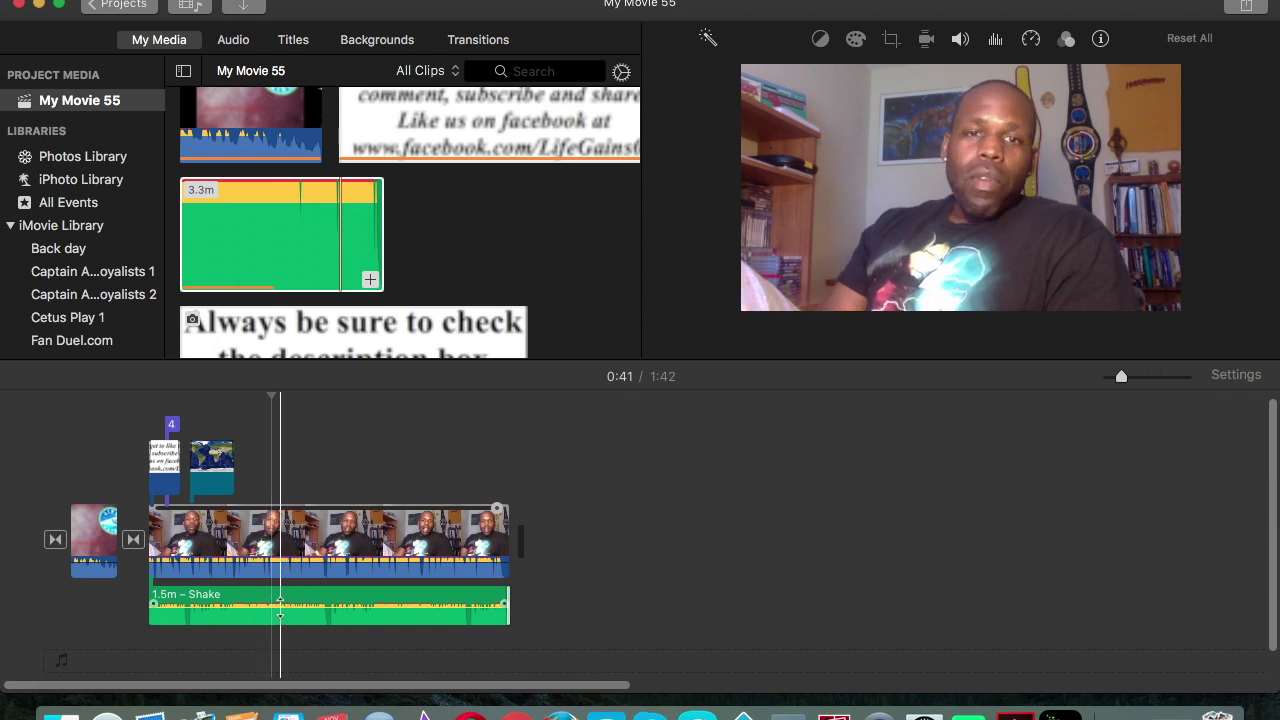
left_click_drag(280, 603, 280, 614)
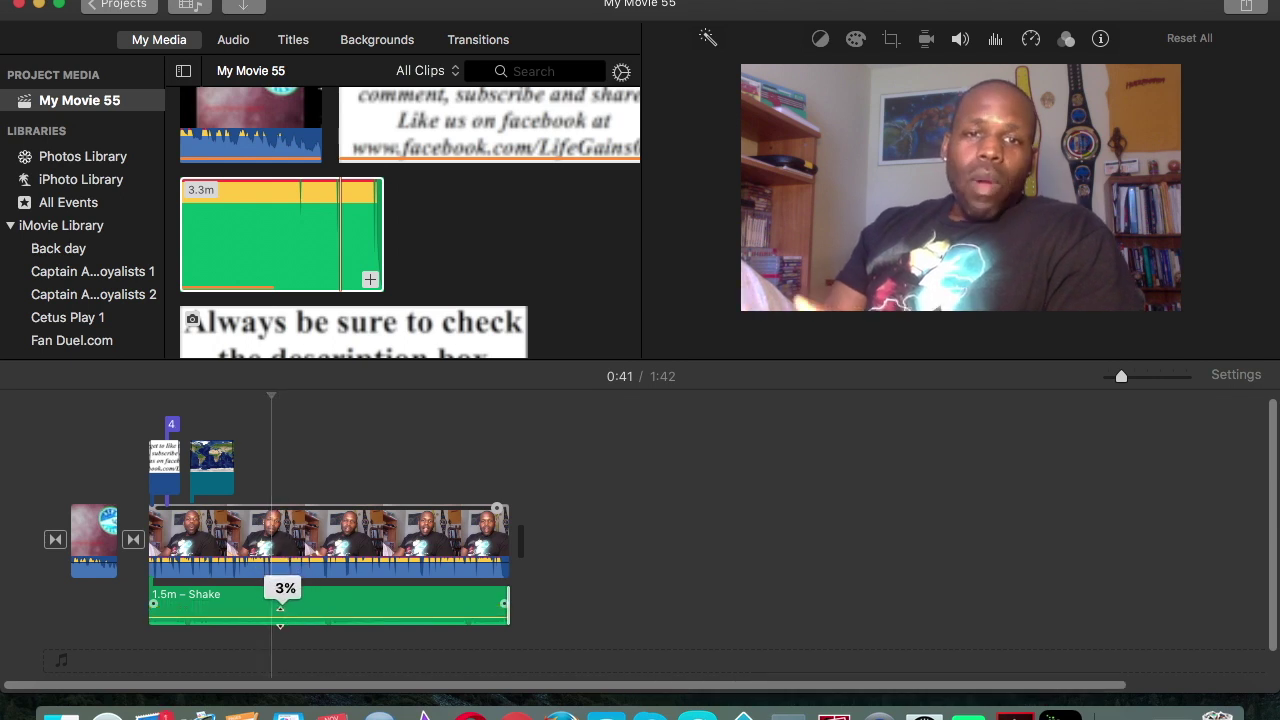
left_click_drag(280, 606, 281, 622)
key("space")
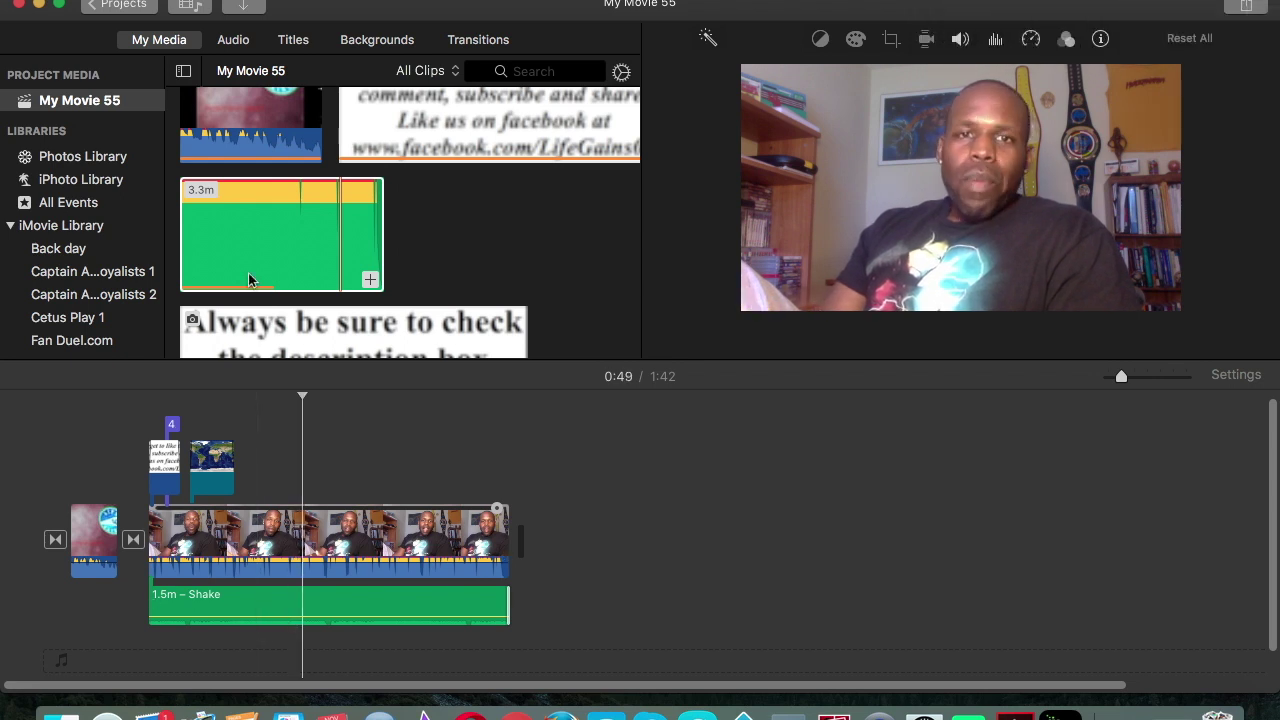
Split the main video near its end at 1:40 and add a Doorway transition at the split.
left_click(300, 209)
scroll(300, 209, "up", 2)
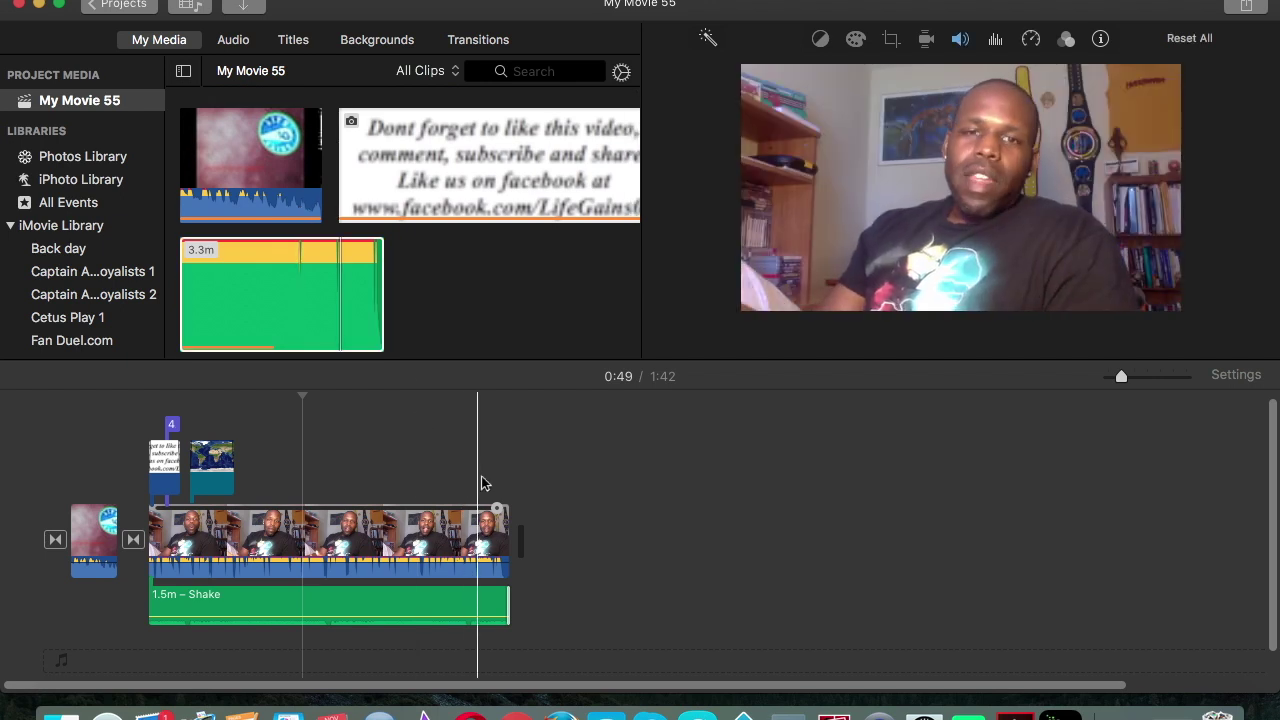
left_click(482, 520)
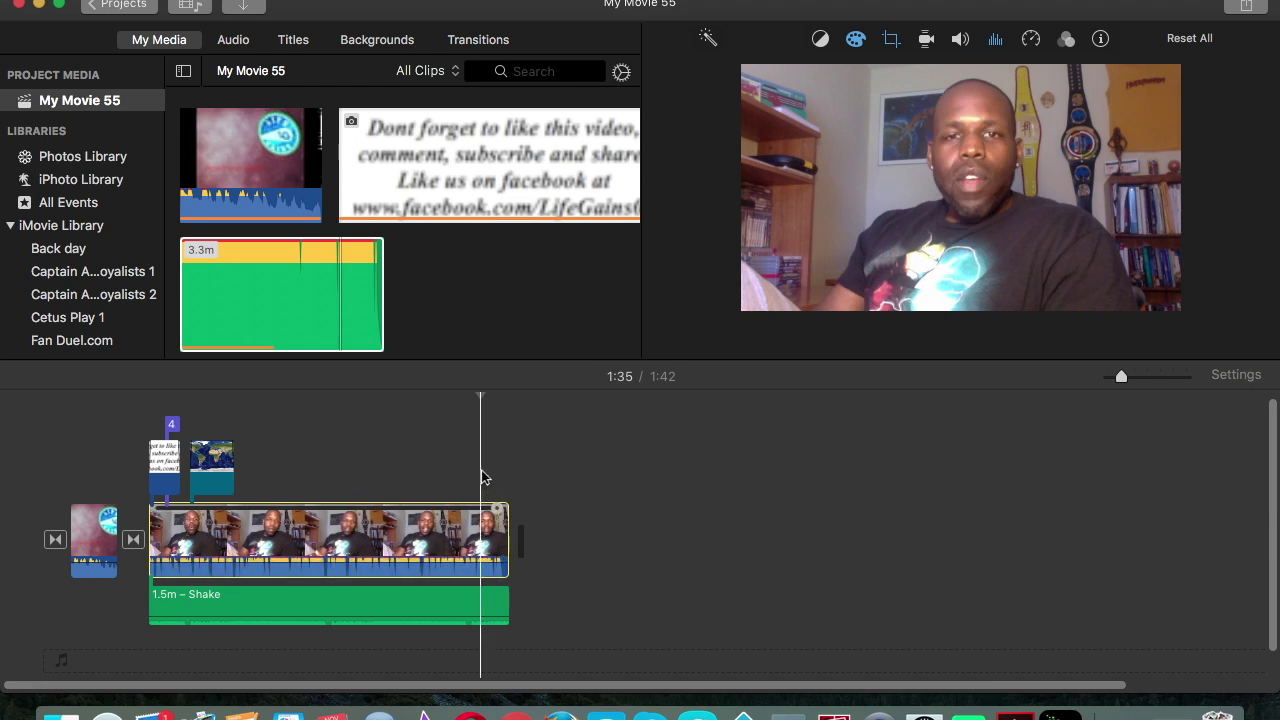
left_click(500, 489)
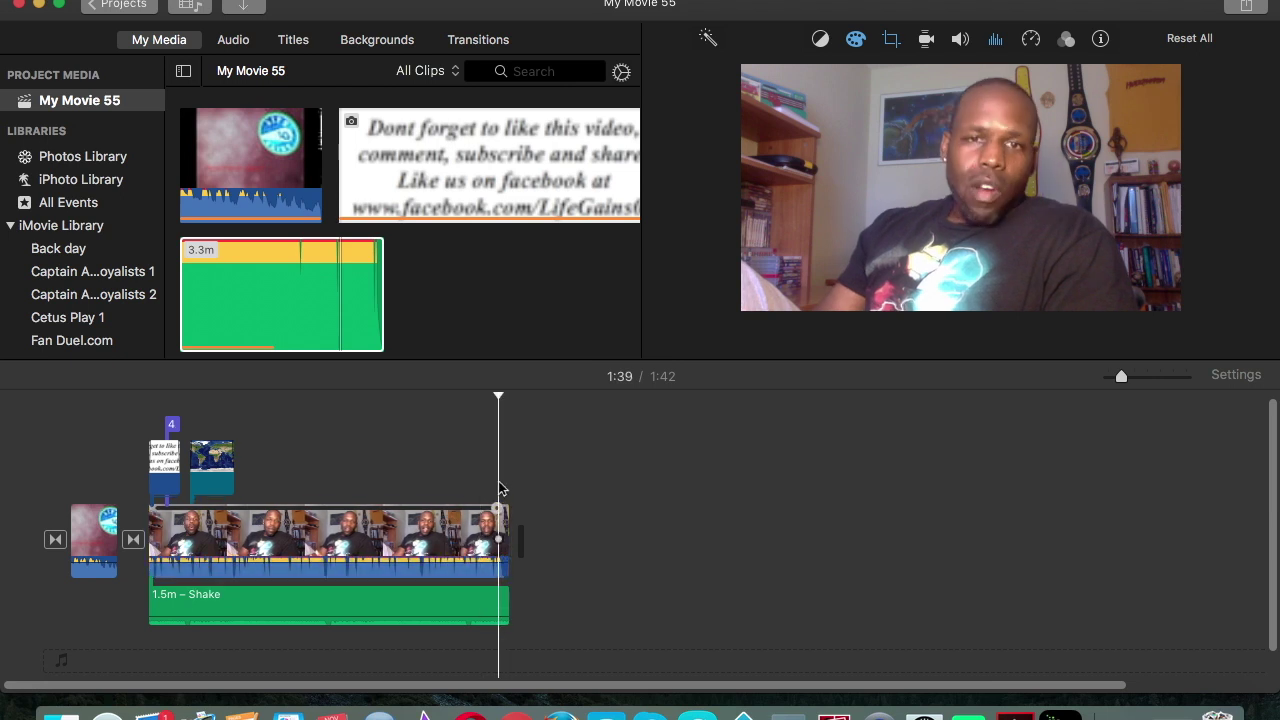
key("space")
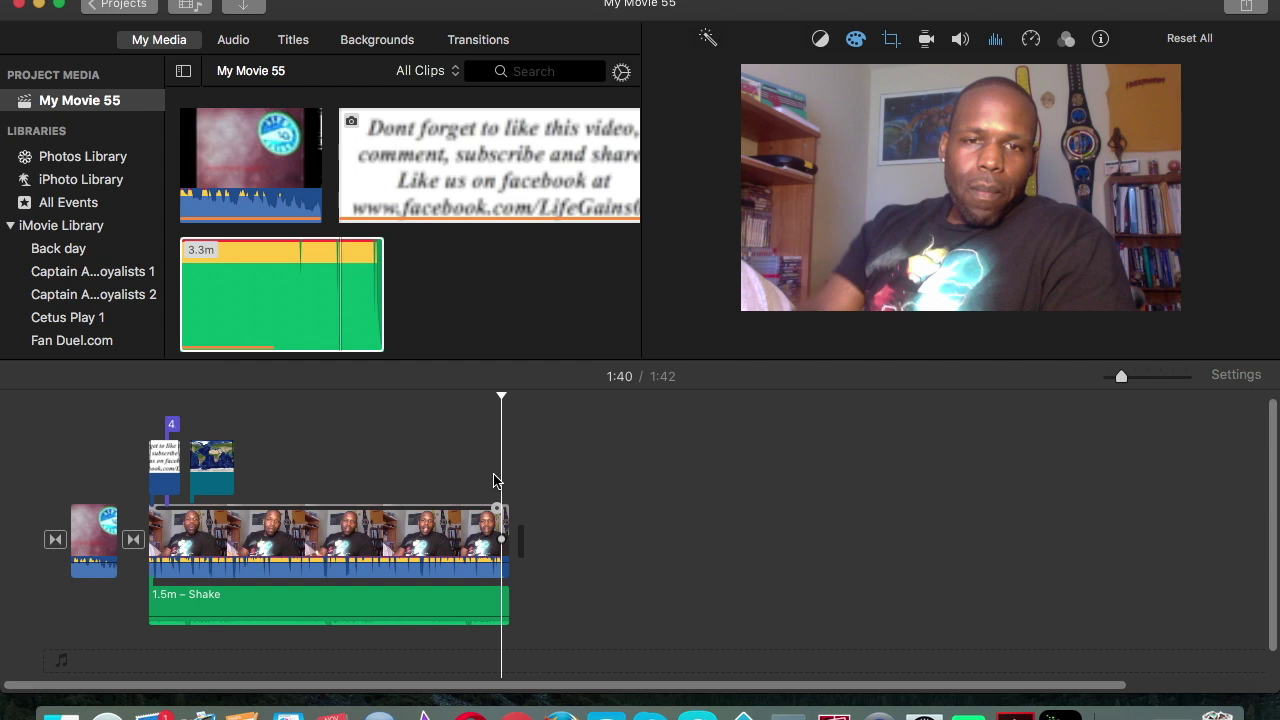
right_click(502, 539)
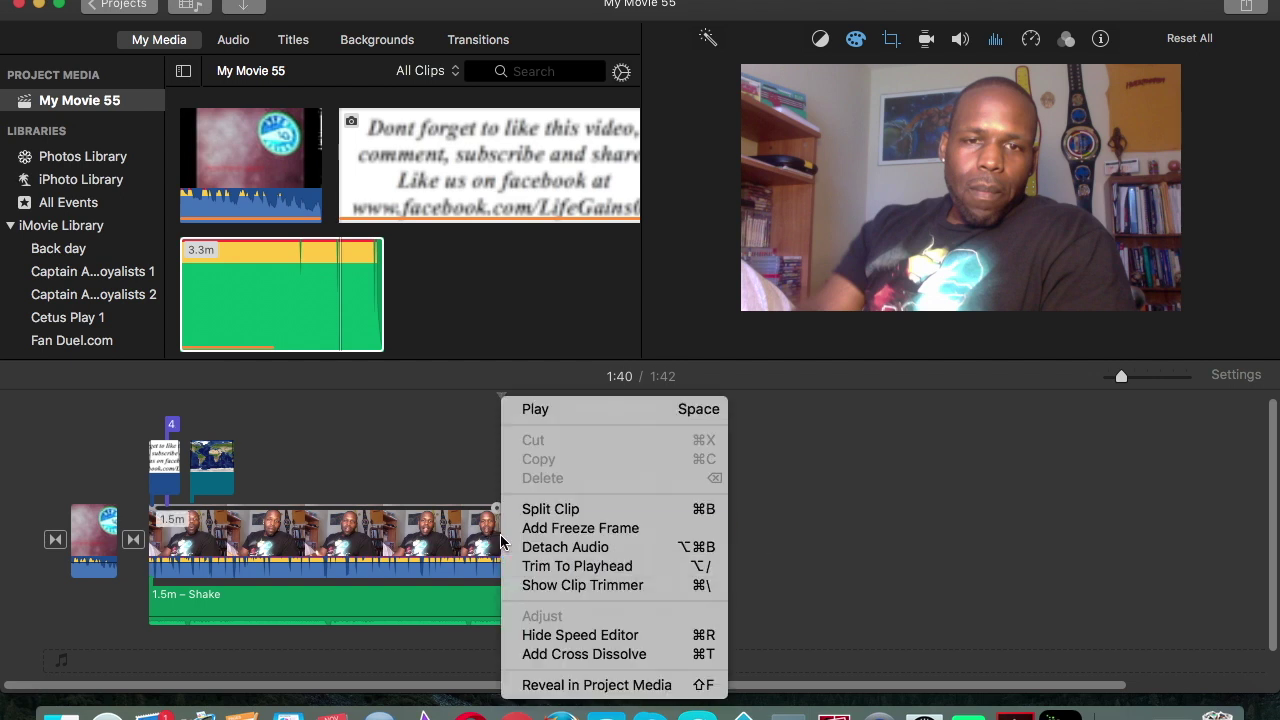
left_click(532, 510)
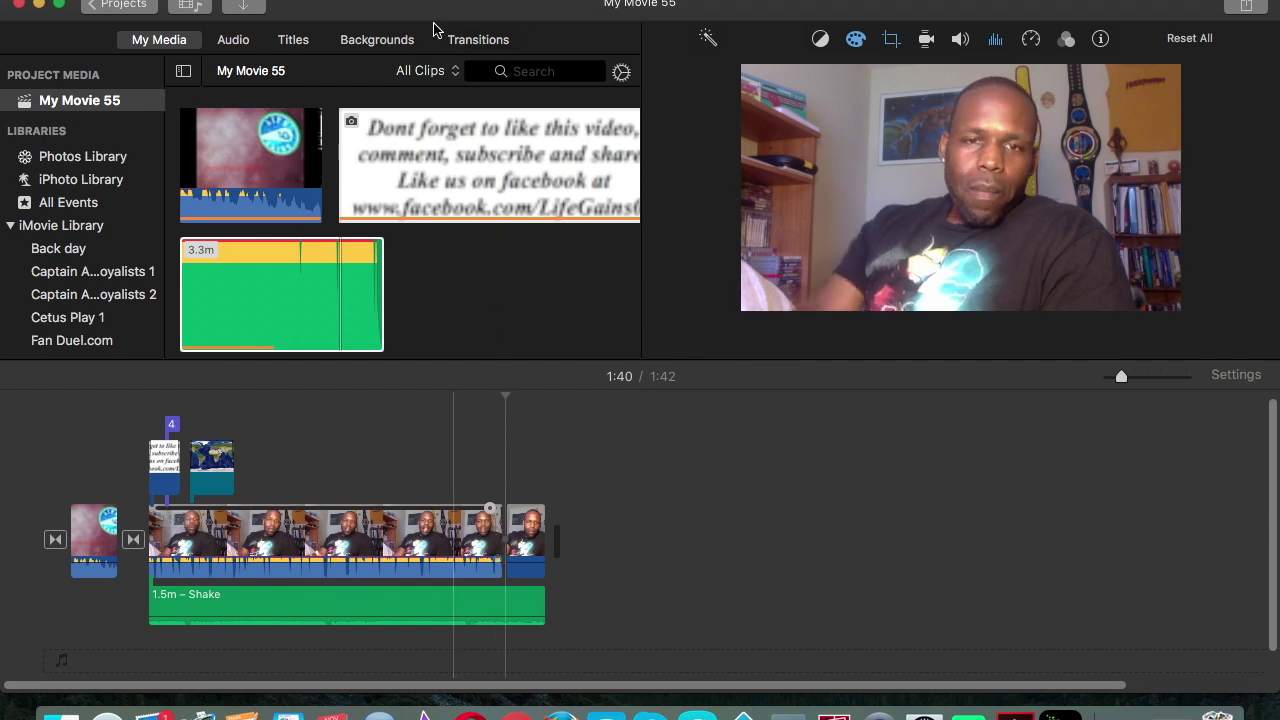
left_click(476, 40)
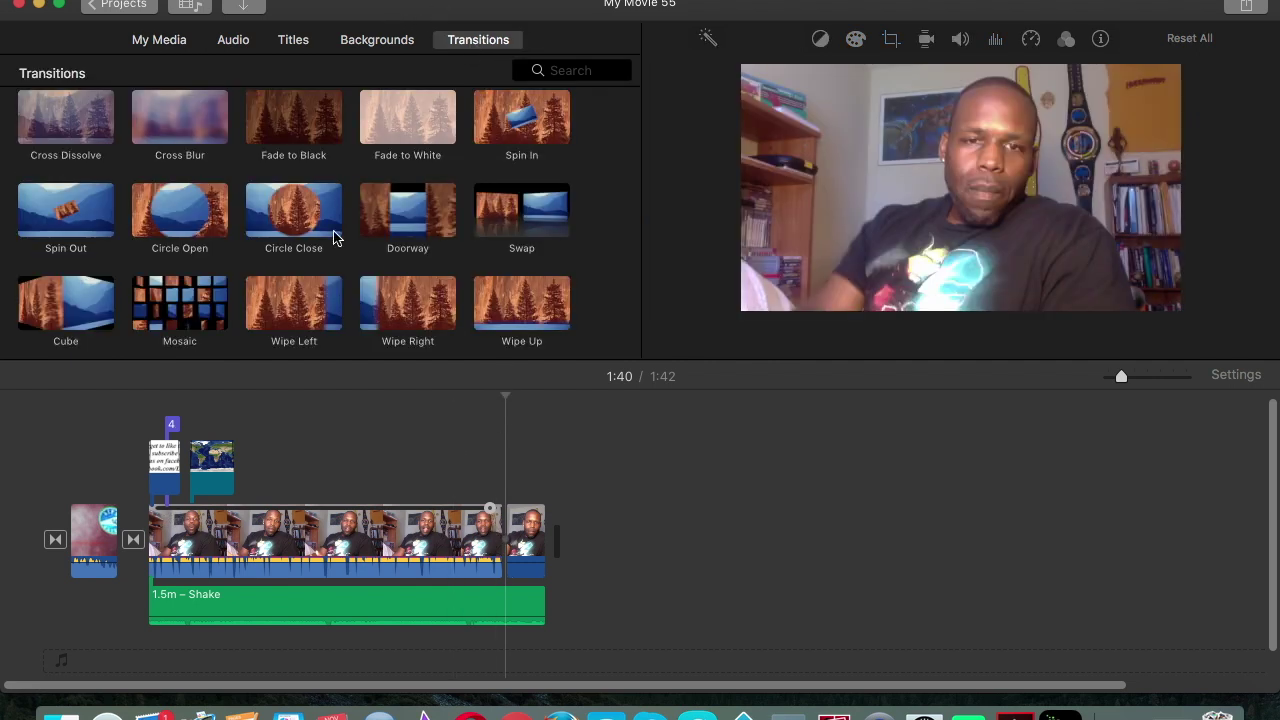
left_click_drag(366, 205, 505, 562)
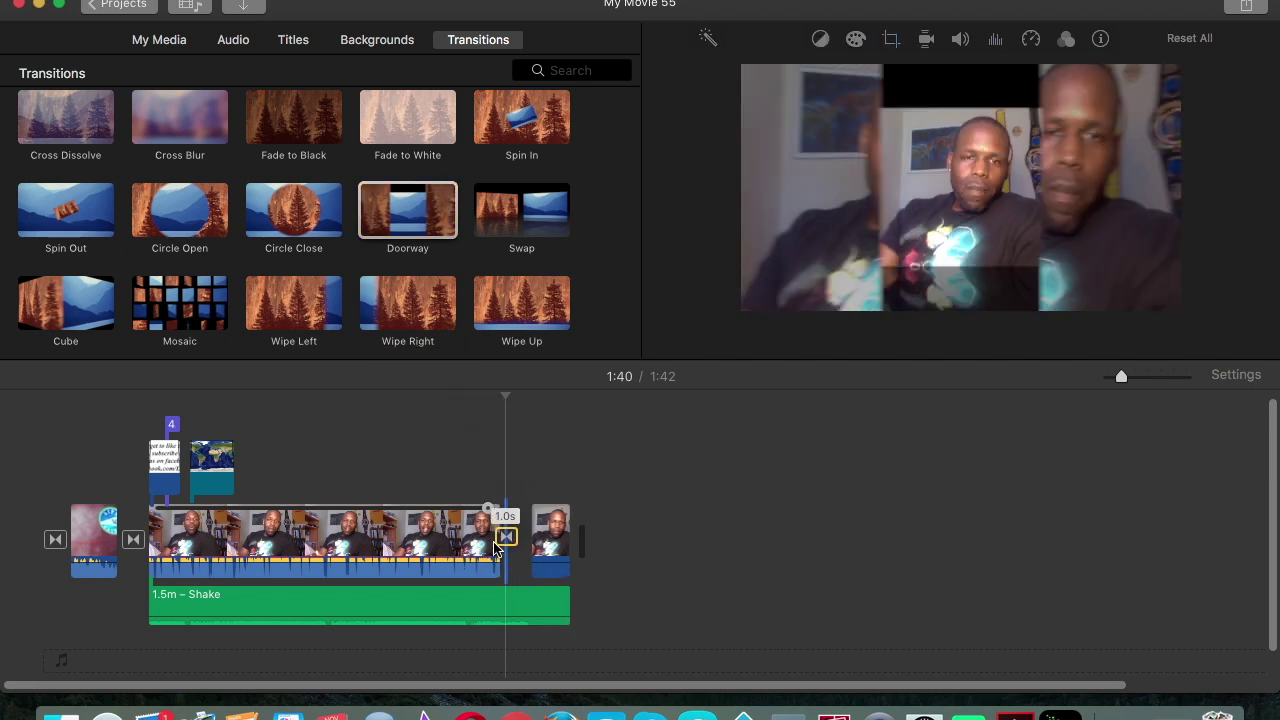
Delete the short clip after the Doorway transition and trim the Shake music to the end of the main video.
left_click(549, 530)
right_click(549, 530)
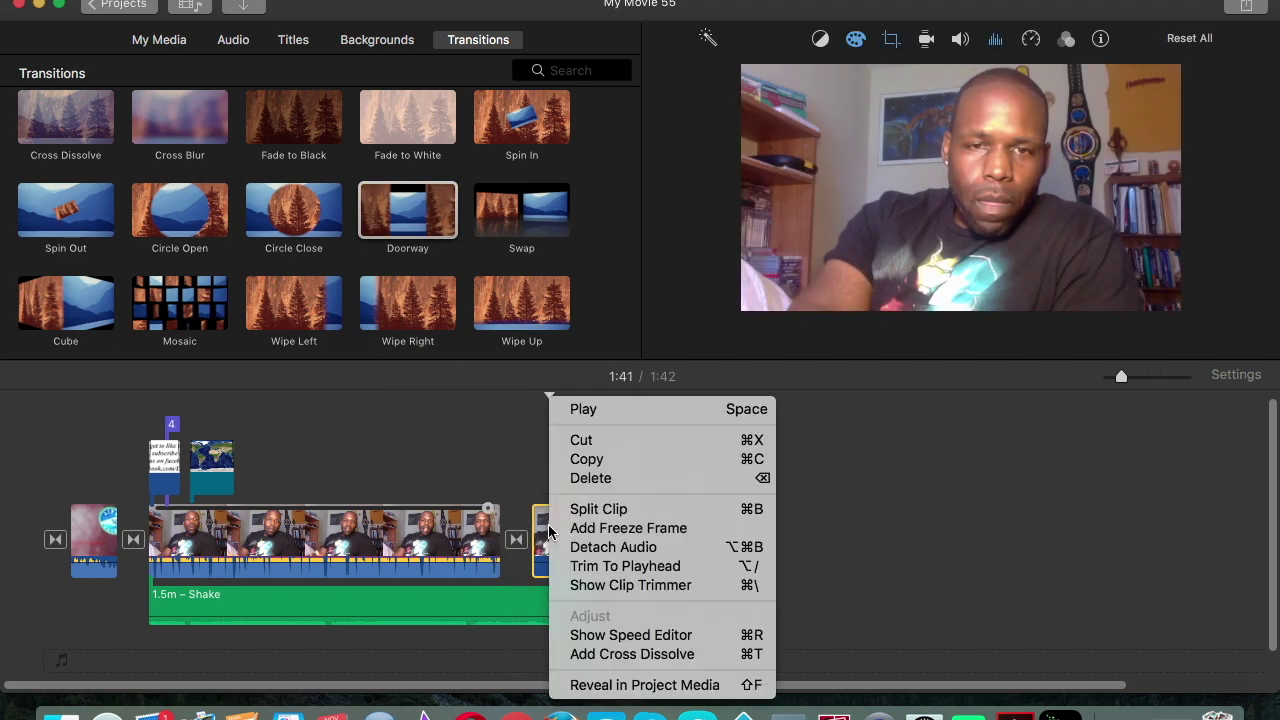
left_click(586, 478)
left_click(525, 598)
left_click_drag(530, 593, 503, 590)
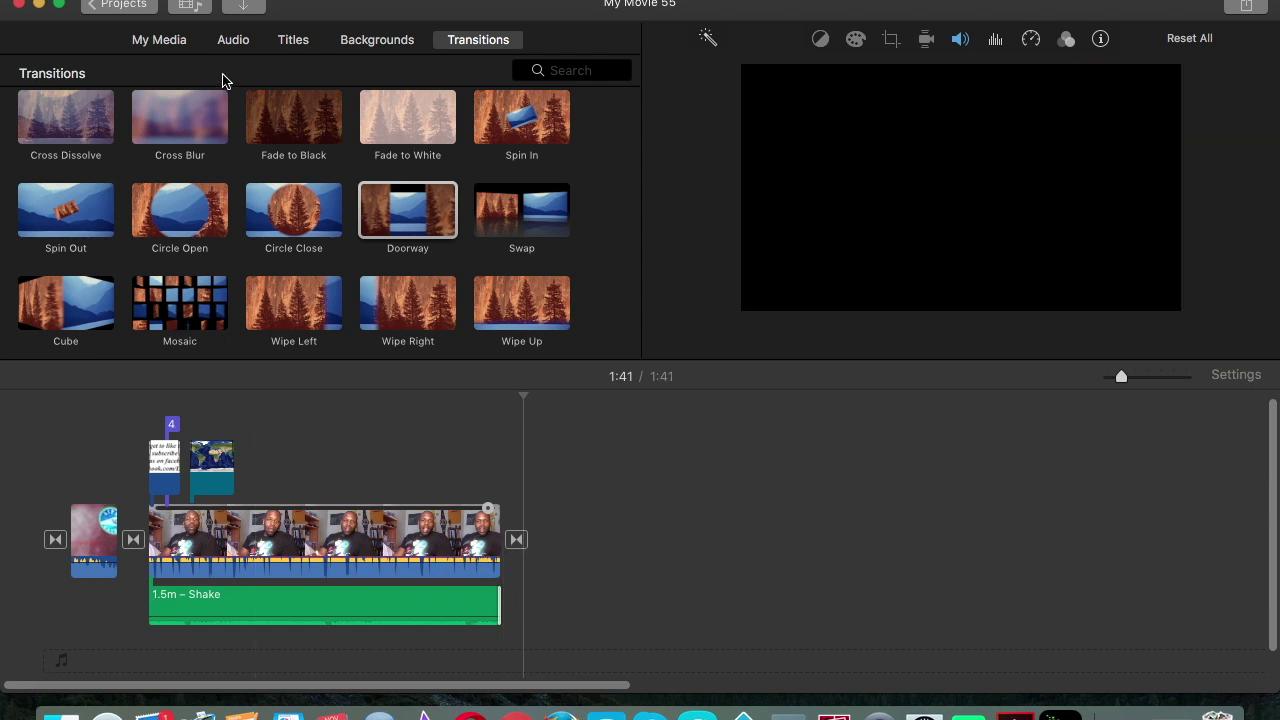
Add the 10.0s intro clip from the project media after the Doorway transition as the closing clip.
left_click(172, 40)
scroll(277, 187, "up", 5)
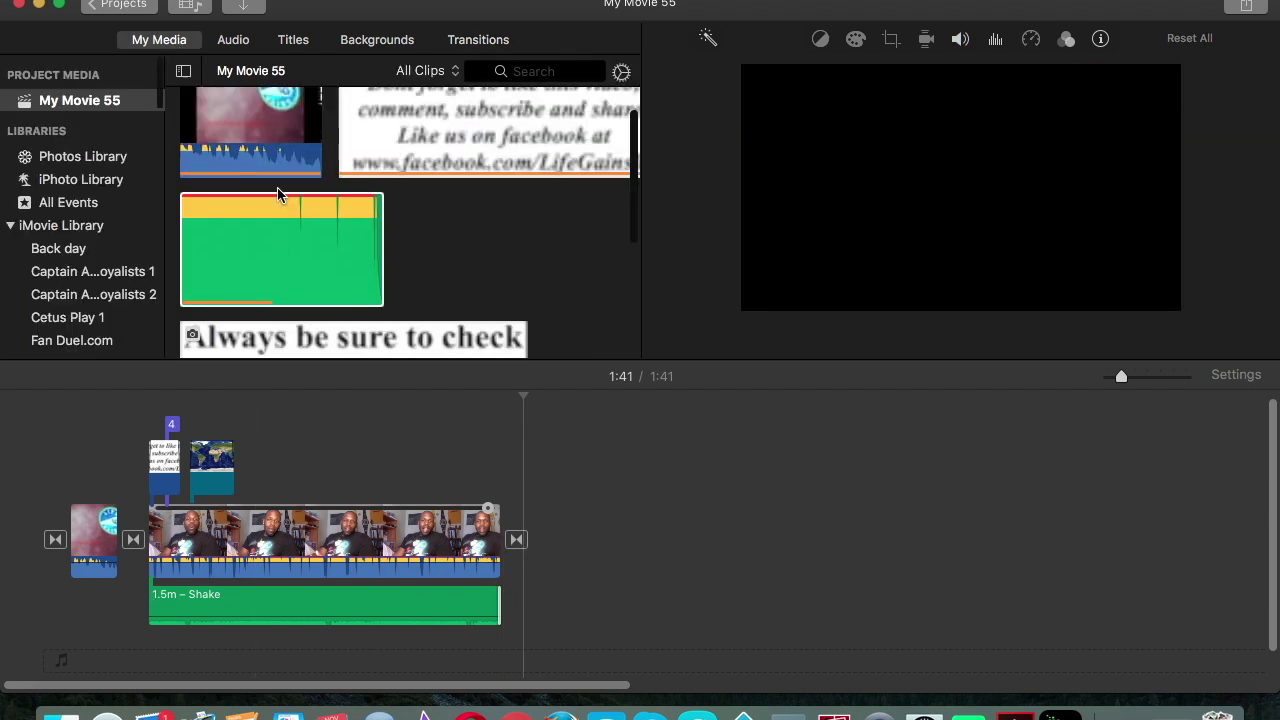
left_click_drag(270, 180, 552, 550)
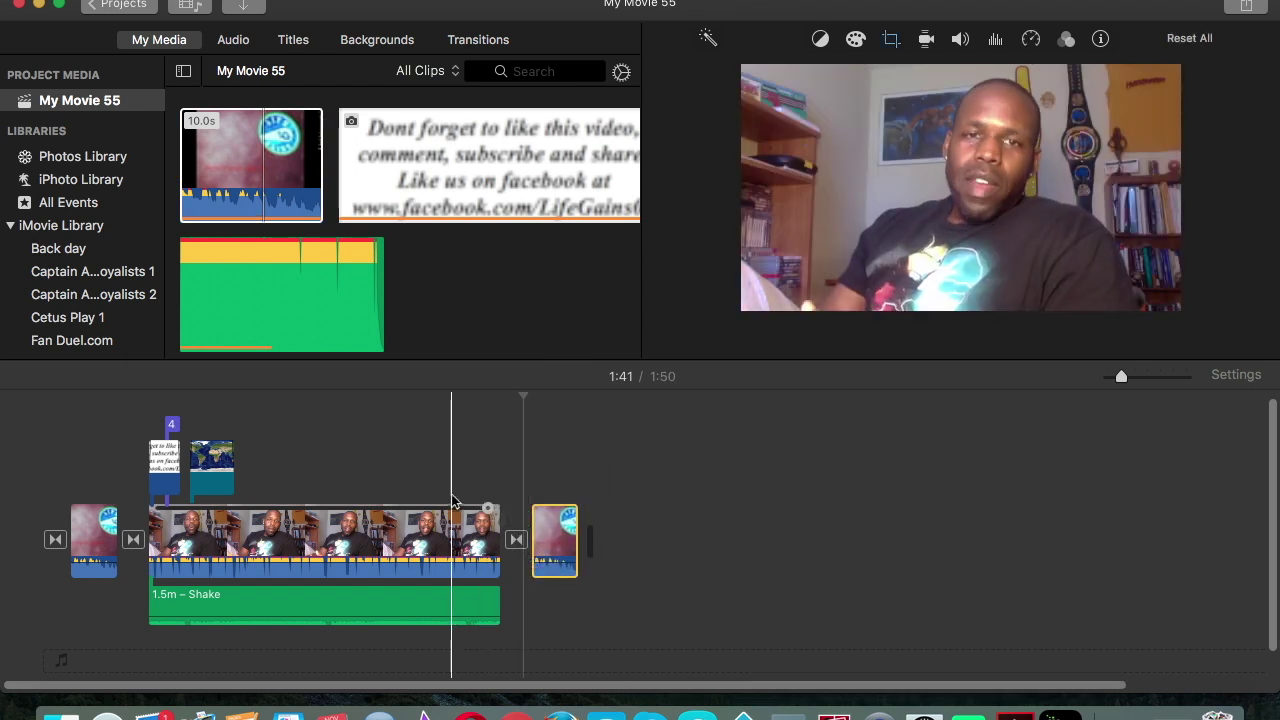
Play the end of the main video from about 1:29 through the Doorway transition into the closing clip.
left_click(453, 500)
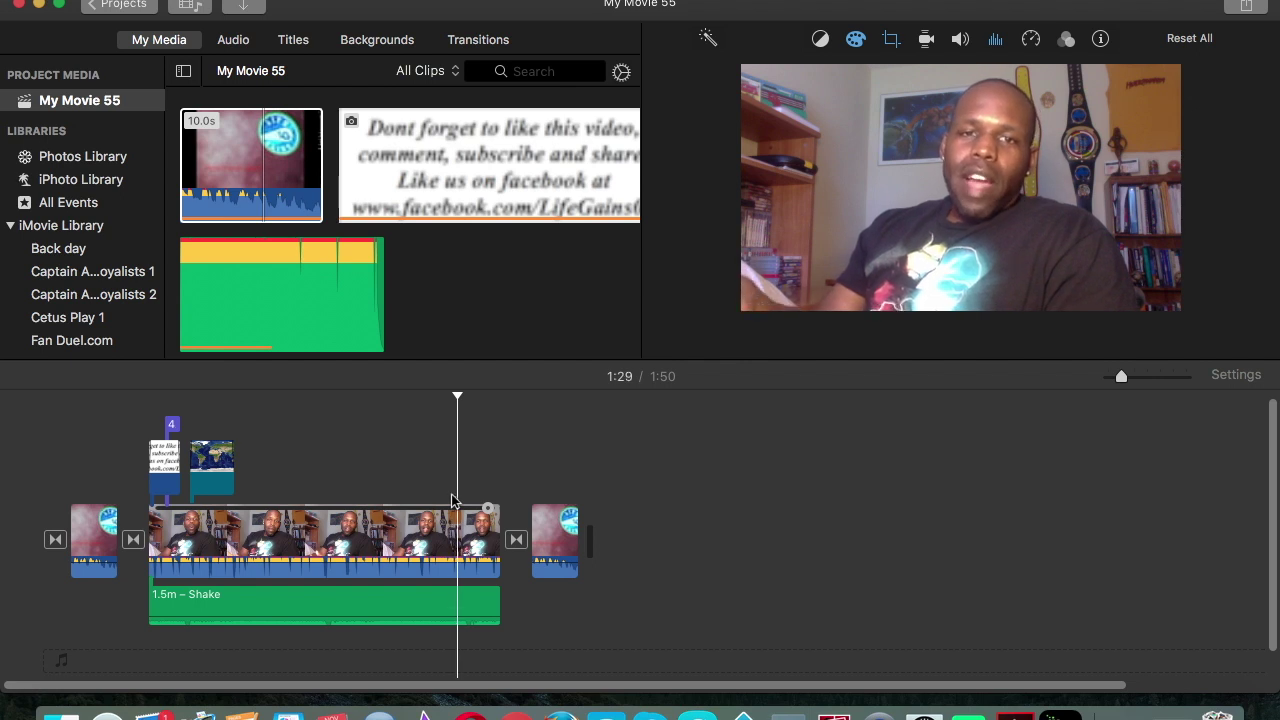
left_click(485, 486)
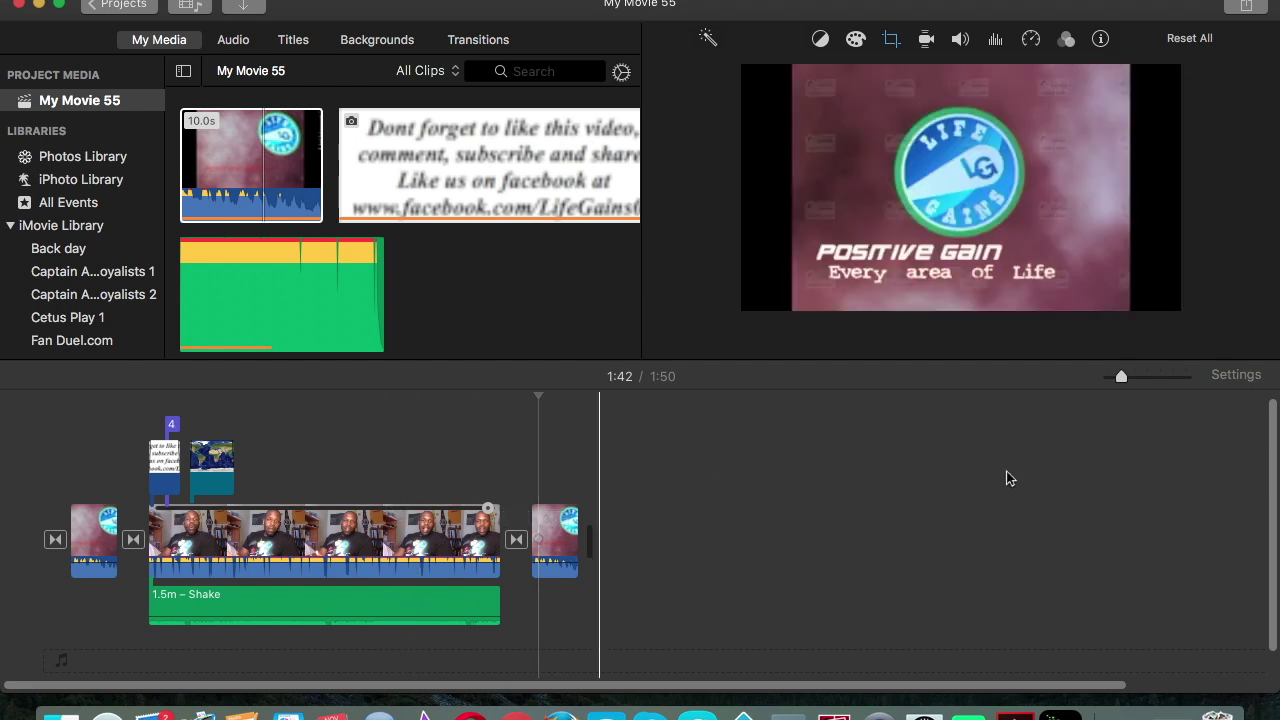
Enlarge the timeline clips to maximum, review them from the closing clip back to the intro, and place the playhead at 0:08.
left_click_drag(1121, 377, 1186, 377)
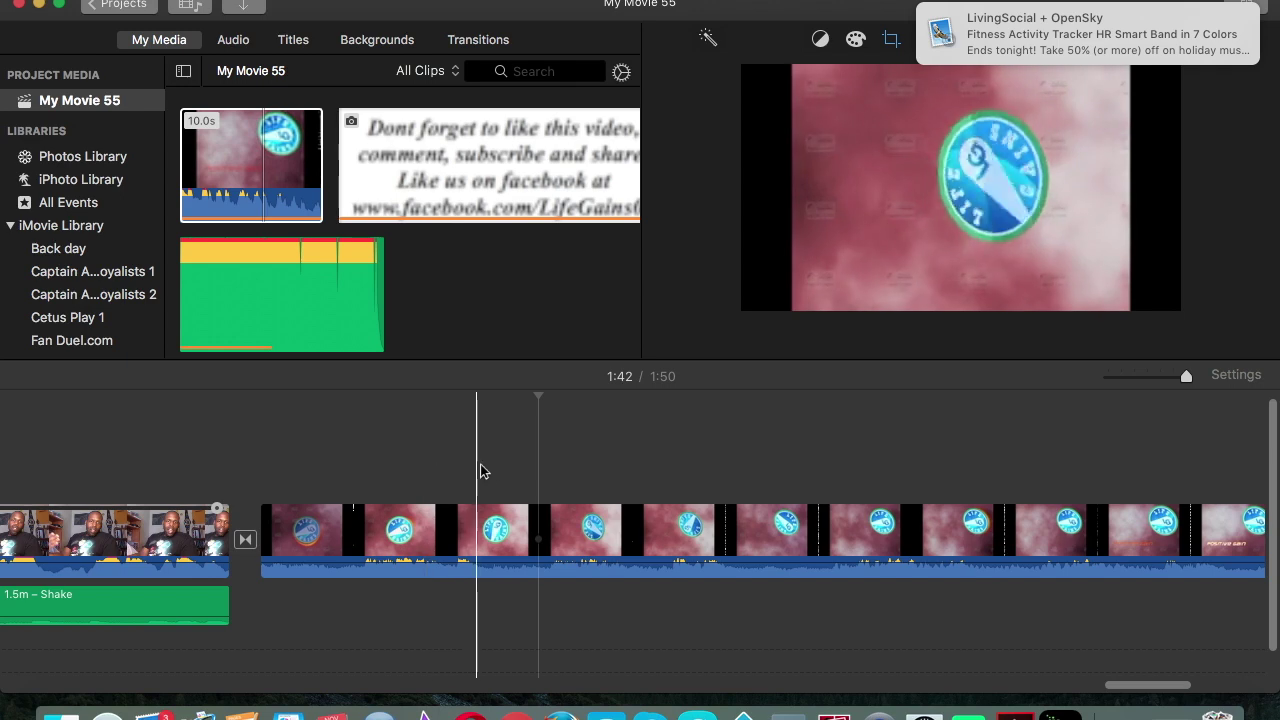
scroll(434, 449, "left", 5)
scroll(434, 449, "left", 5)
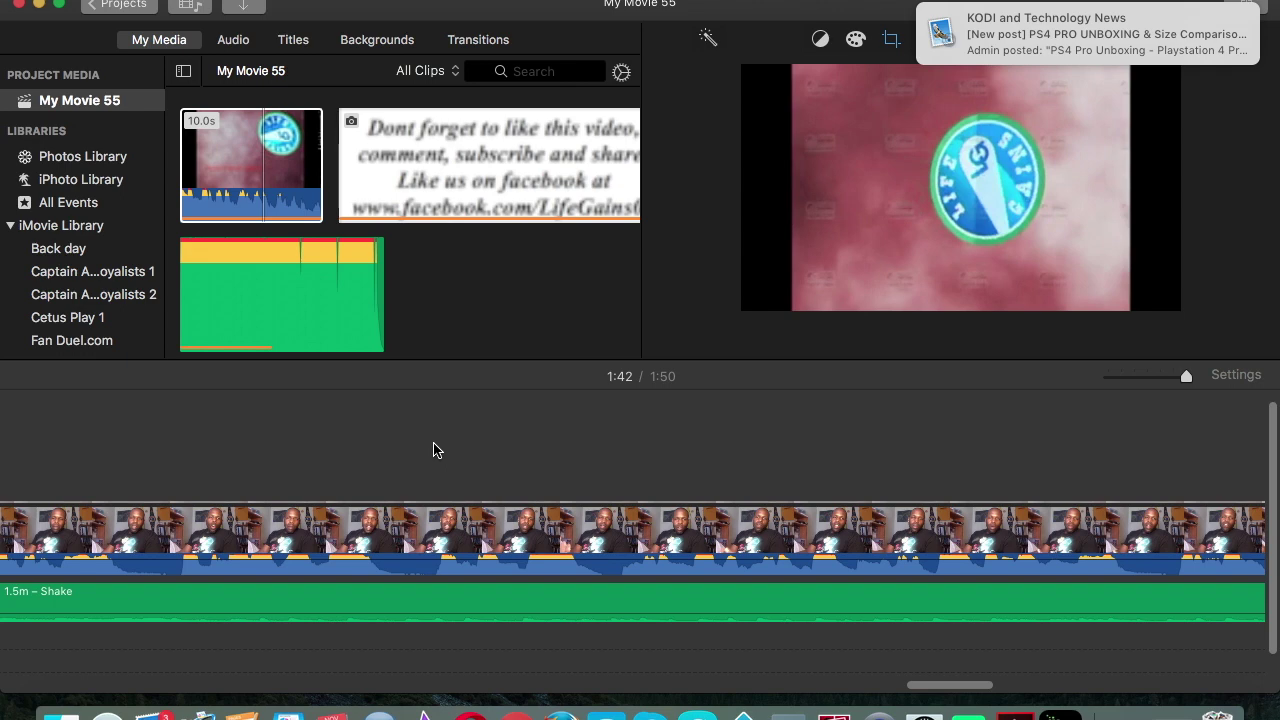
scroll(434, 449, "left", 8)
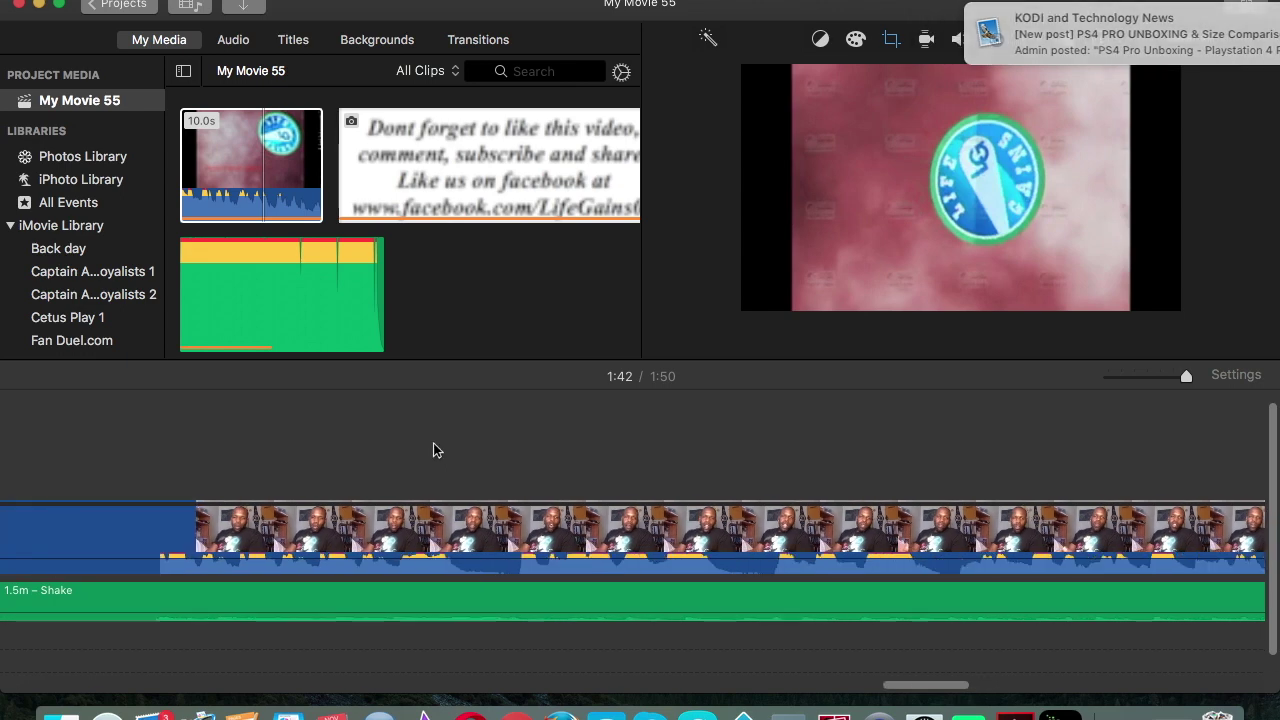
scroll(433, 449, "left", 10)
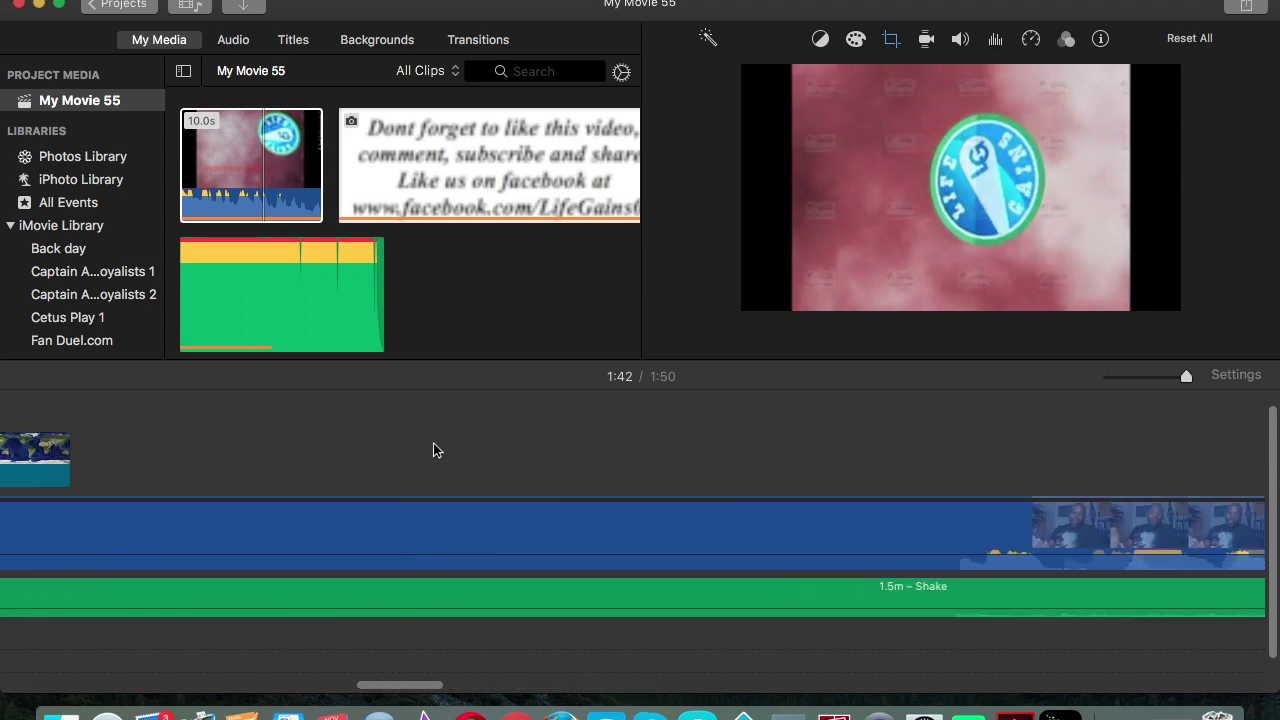
scroll(433, 449, "left", 5)
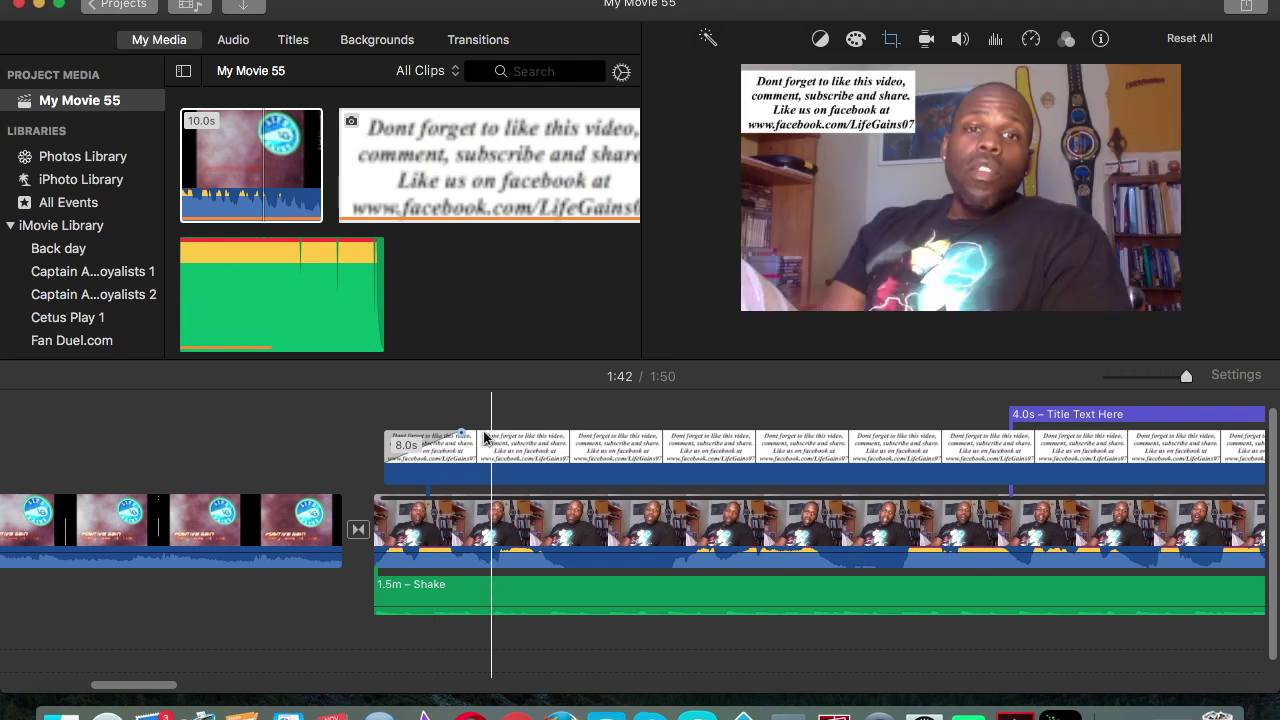
left_click(222, 445)
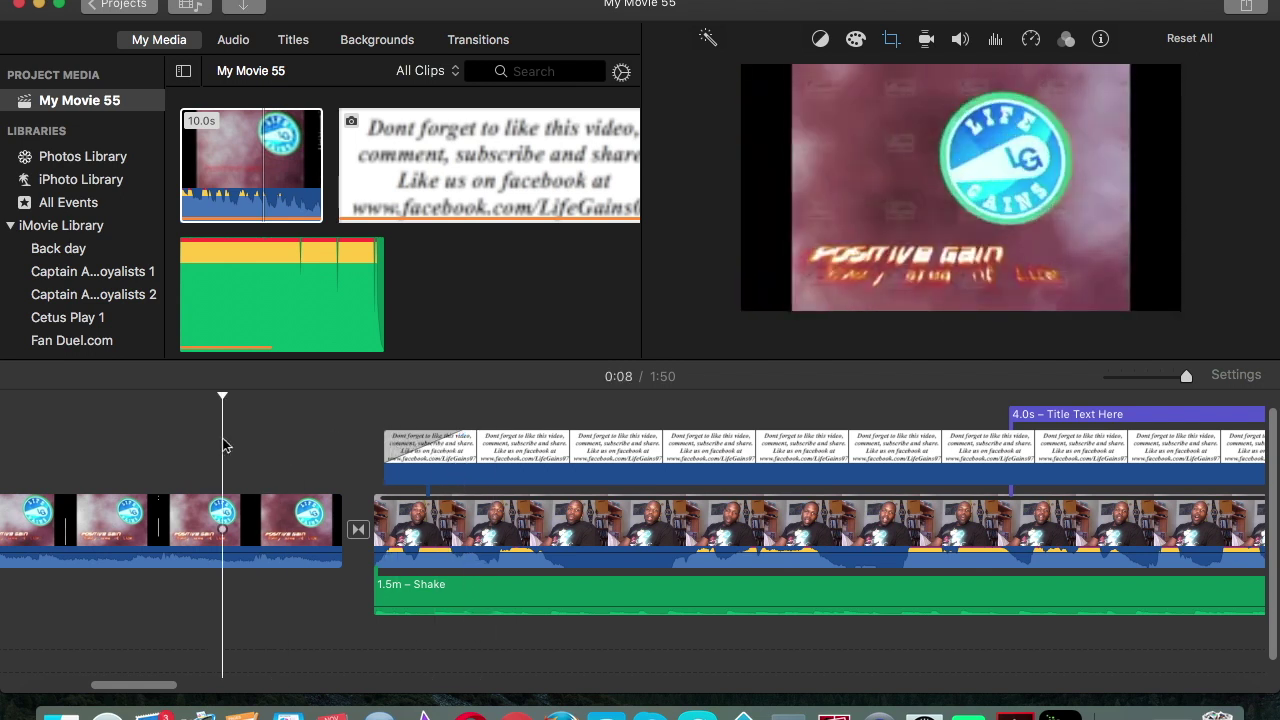